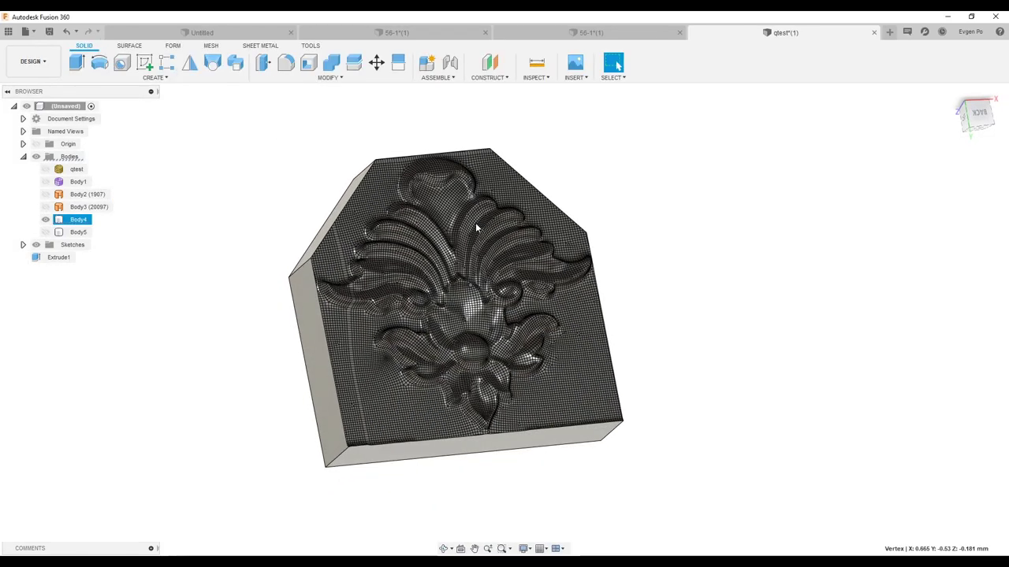
Orbit the relief, then show and hide Body4, Body3, Body2, Body1 and qtest in turn.
{"action": "scroll", "coordinate": [476, 228], "scroll_direction": "up", "scroll_amount": 2}
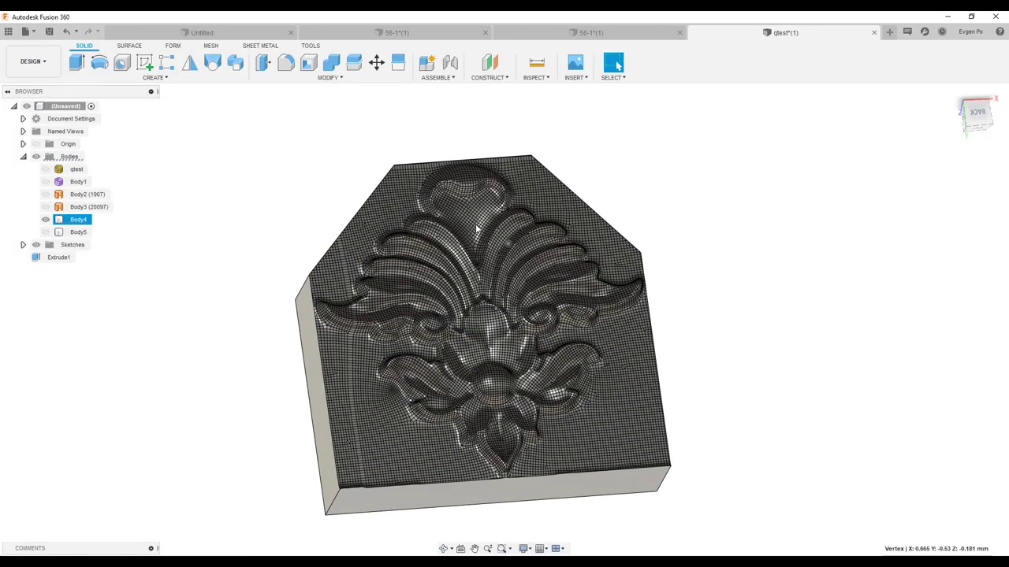
{"action": "middle_click_drag", "start_coordinate": [476, 229], "coordinate": [498, 241], "text": "shift"}
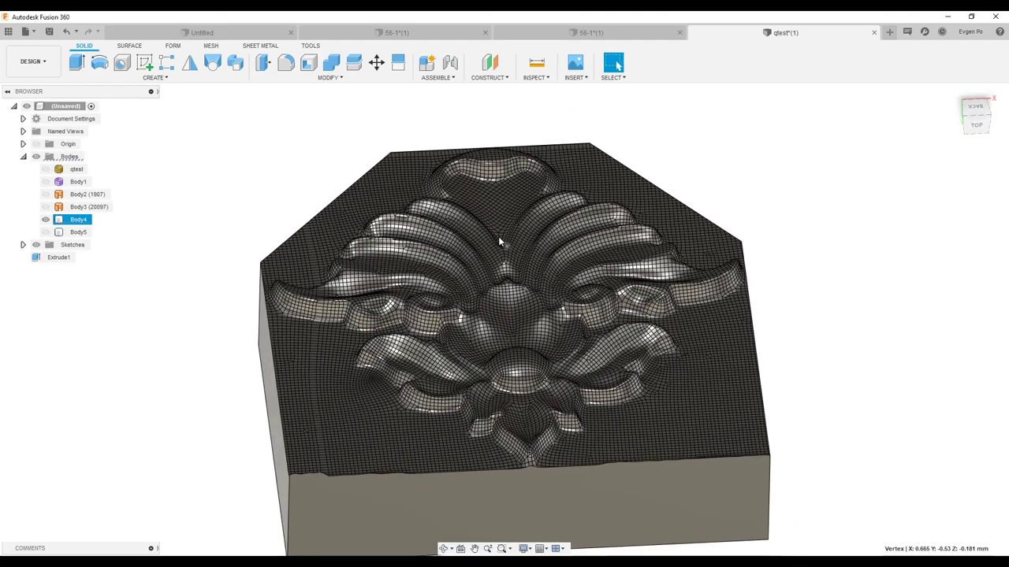
{"action": "middle_click_drag", "start_coordinate": [500, 237], "coordinate": [500, 236], "text": "shift"}
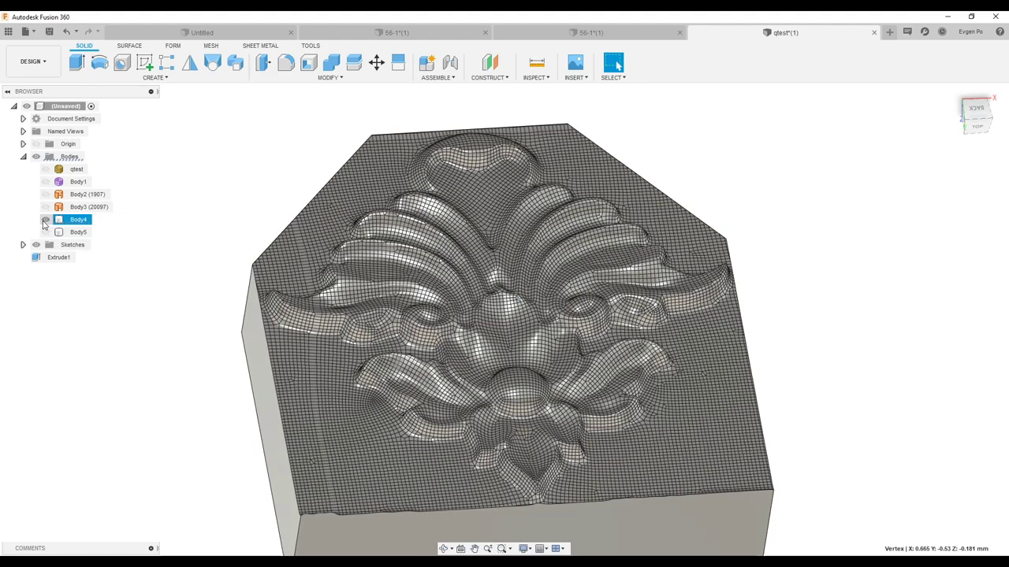
{"action": "left_click", "coordinate": [45, 219]}
{"action": "left_click", "coordinate": [46, 207]}
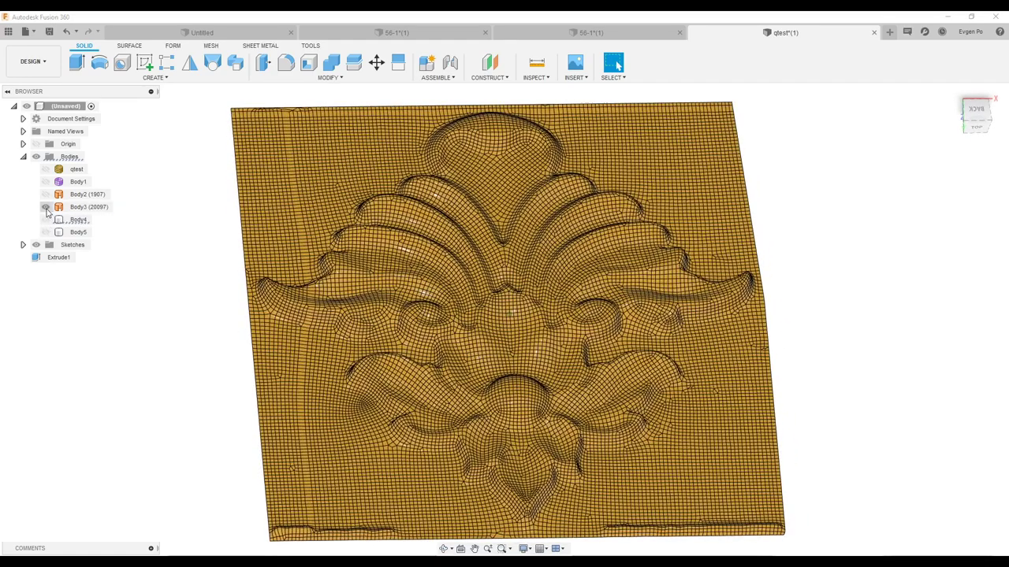
{"action": "left_click", "coordinate": [46, 207]}
{"action": "left_click", "coordinate": [46, 195]}
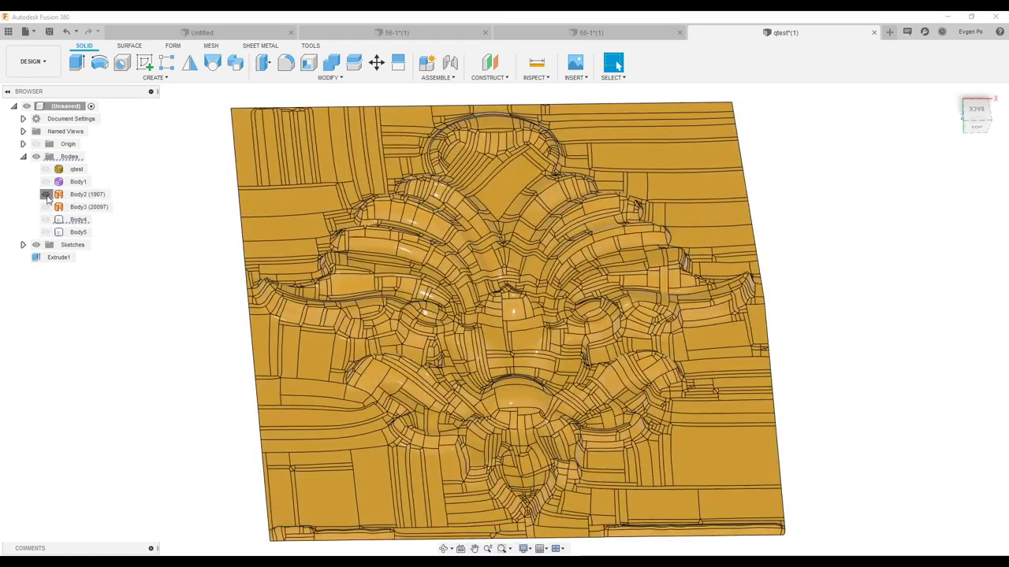
{"action": "left_click", "coordinate": [46, 195]}
{"action": "left_click", "coordinate": [46, 182]}
{"action": "left_click", "coordinate": [46, 182]}
{"action": "left_click", "coordinate": [46, 170]}
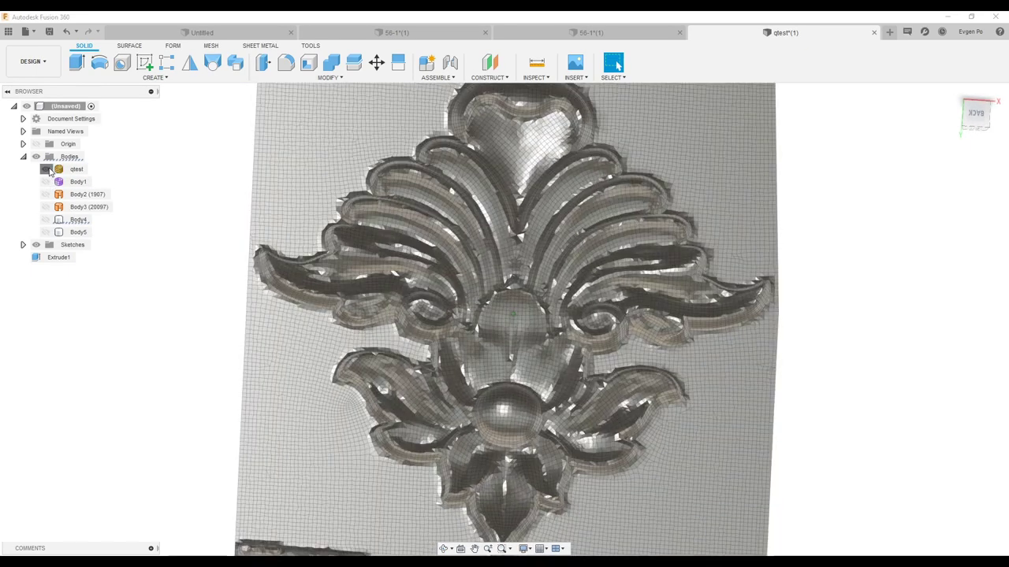
{"action": "left_click", "coordinate": [46, 169]}
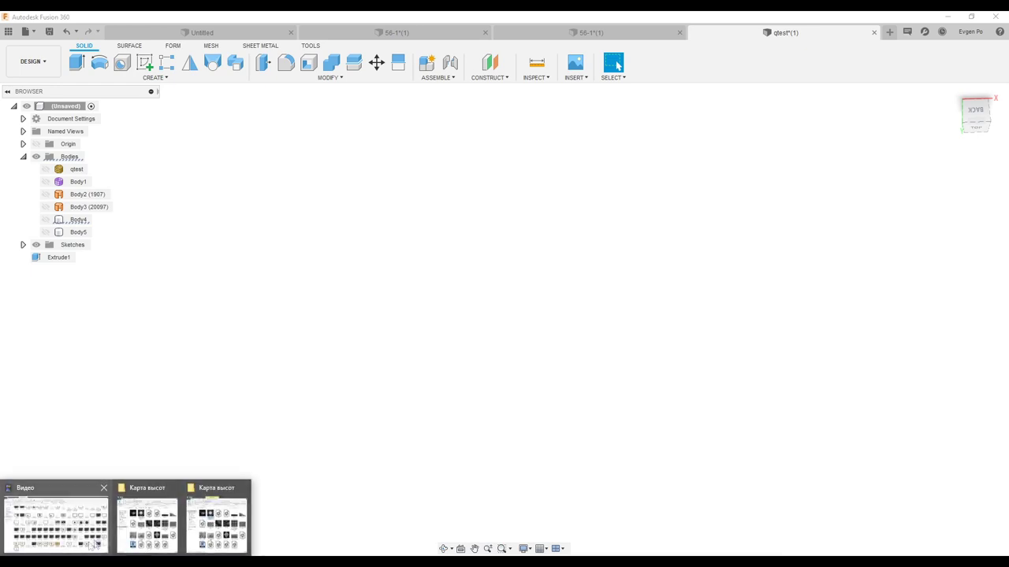
Open the round rosette height-map image from the Карта высот folder in Photos.
{"action": "left_click", "coordinate": [147, 520]}
{"action": "left_click", "coordinate": [494, 206]}
{"action": "double_click", "coordinate": [493, 207]}
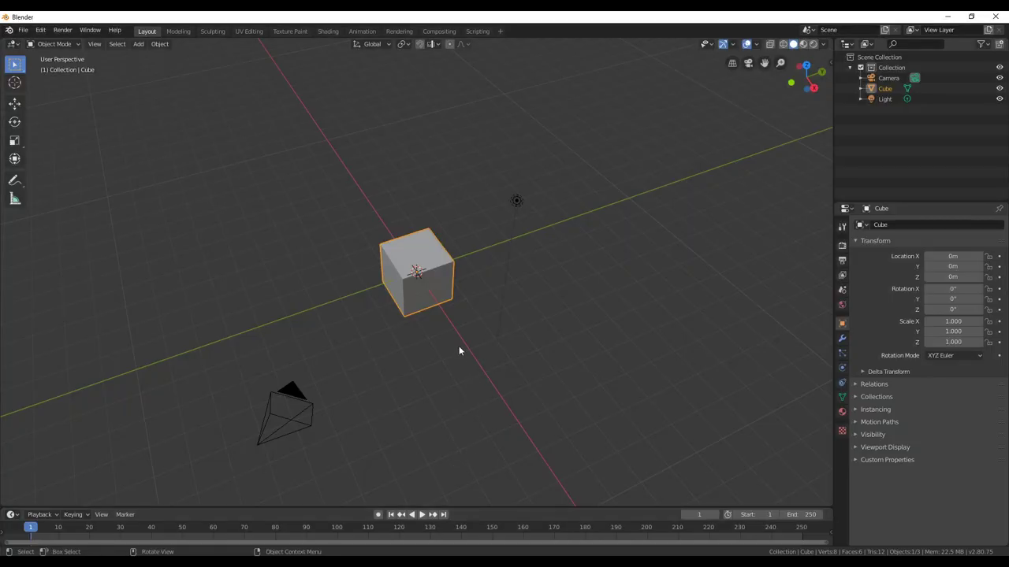
{"action": "mouse_move", "coordinate": [459, 346]}
{"action": "middle_mouse_down"}
{"action": "mouse_move", "coordinate": [473, 388]}
{"action": "mouse_move", "coordinate": [432, 344]}
{"action": "middle_mouse_up"}
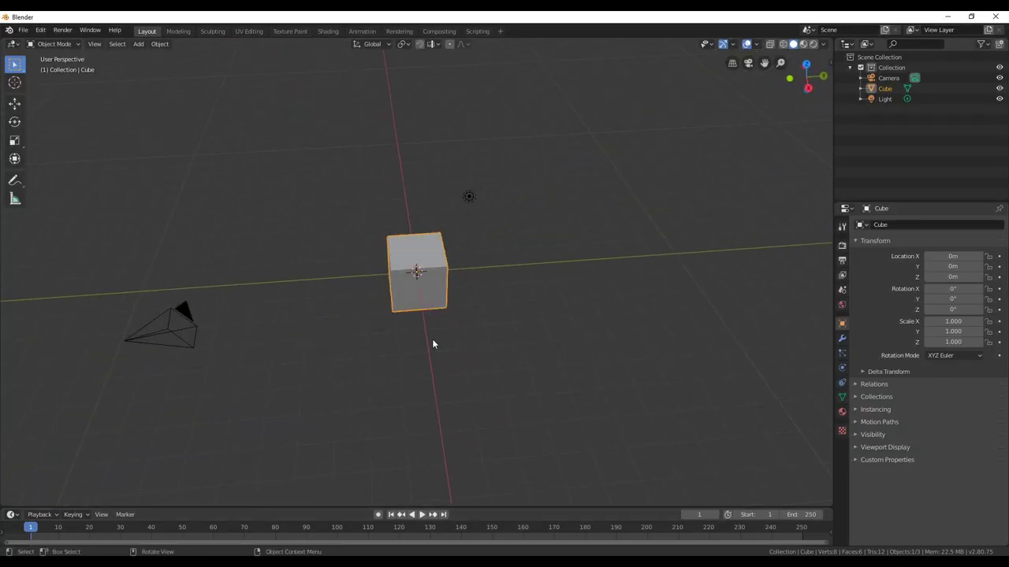
Orbit around the default cube and delete it from the Outliner.
{"action": "scroll", "coordinate": [464, 339], "scroll_direction": "down", "scroll_amount": 4}
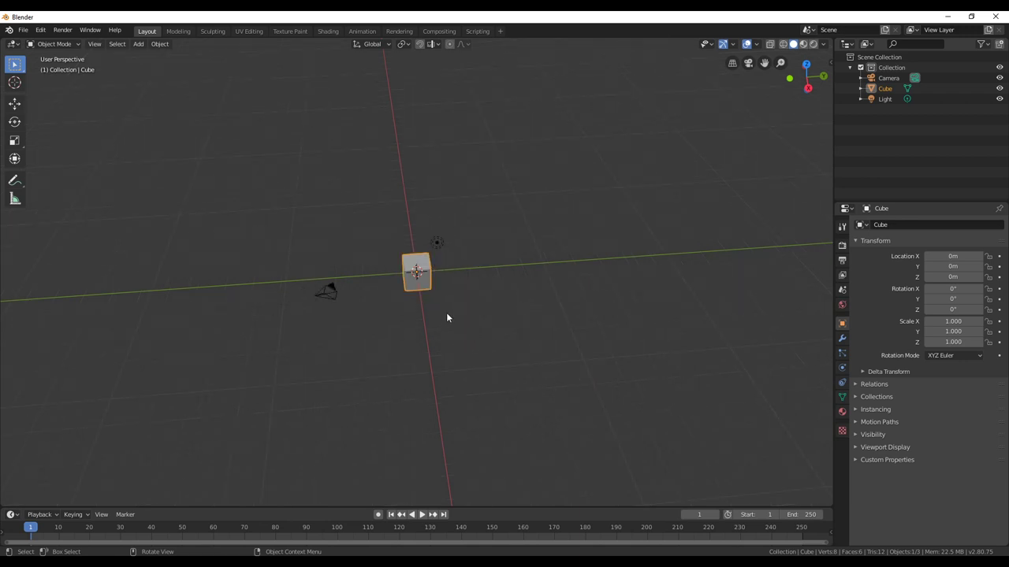
{"action": "mouse_move", "coordinate": [447, 317]}
{"action": "middle_mouse_down"}
{"action": "mouse_move", "coordinate": [448, 331]}
{"action": "mouse_move", "coordinate": [441, 325]}
{"action": "middle_mouse_up"}
{"action": "scroll", "coordinate": [384, 228], "scroll_direction": "up", "scroll_amount": 2}
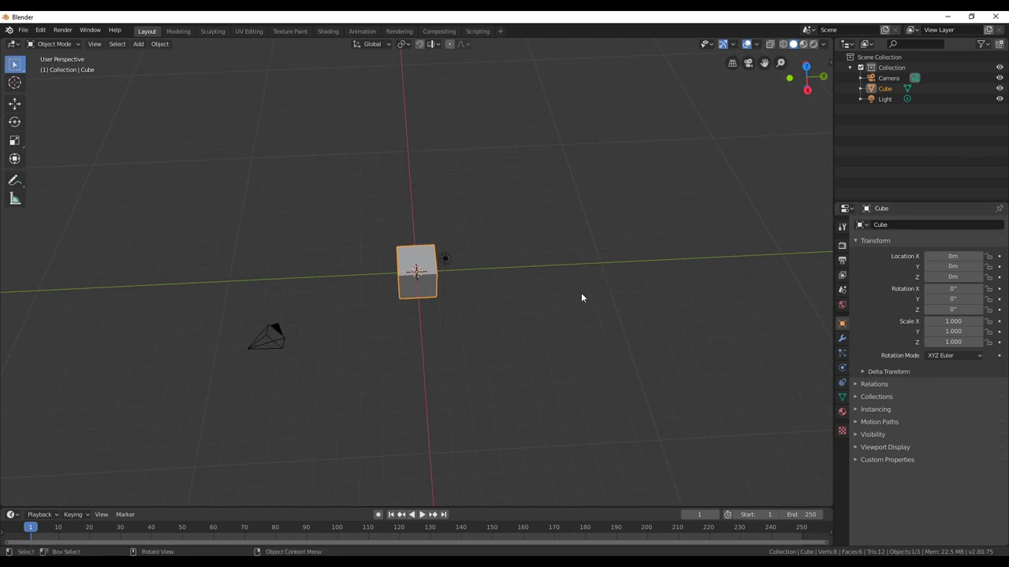
{"action": "mouse_move", "coordinate": [450, 298]}
{"action": "middle_mouse_down"}
{"action": "mouse_move", "coordinate": [374, 275]}
{"action": "mouse_move", "coordinate": [412, 270]}
{"action": "mouse_move", "coordinate": [443, 308]}
{"action": "middle_mouse_up"}
{"action": "scroll", "coordinate": [418, 263], "scroll_direction": "up", "scroll_amount": 3}
{"action": "scroll", "coordinate": [418, 263], "scroll_direction": "down", "scroll_amount": 5}
{"action": "middle_click_drag", "start_coordinate": [412, 263], "coordinate": [432, 274]}
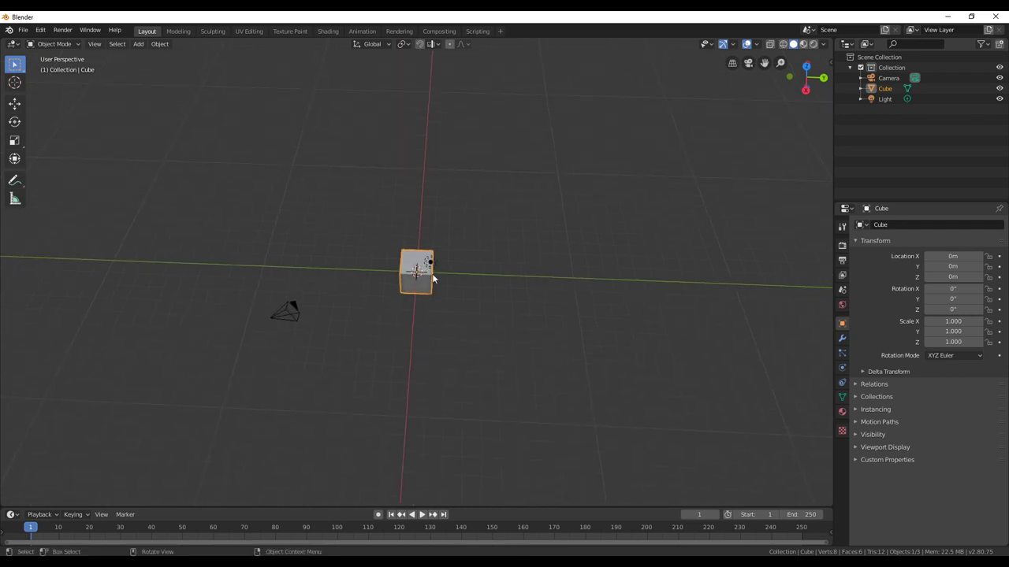
{"action": "right_click", "coordinate": [887, 92]}
{"action": "left_click", "coordinate": [867, 115]}
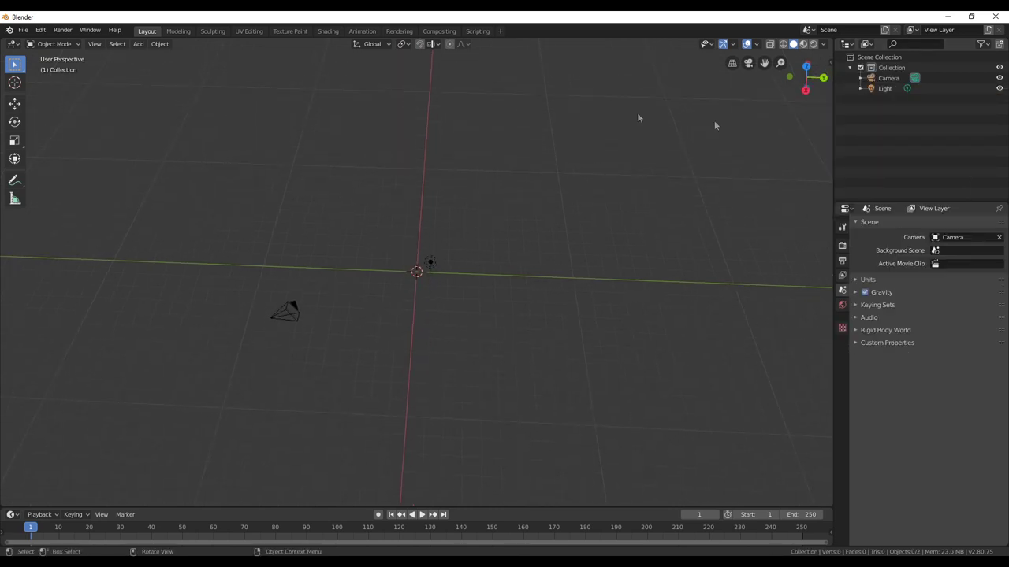
Add a mesh plane at the origin and orbit to view it square-on.
{"action": "left_click", "coordinate": [139, 44]}
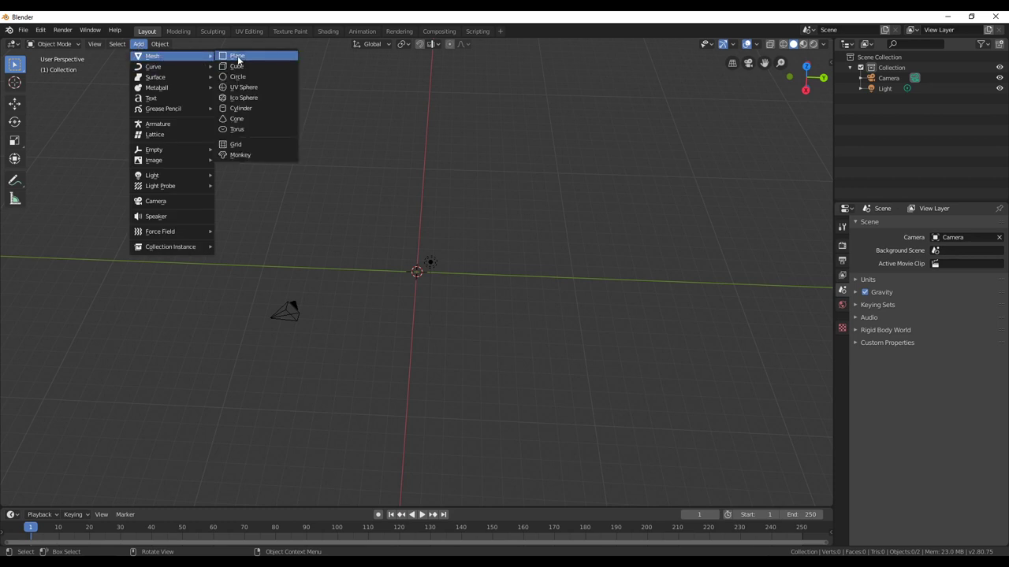
{"action": "left_click", "coordinate": [238, 60]}
{"action": "scroll", "coordinate": [444, 203], "scroll_direction": "up", "scroll_amount": 2}
{"action": "scroll", "coordinate": [498, 244], "scroll_direction": "up", "scroll_amount": 4}
{"action": "mouse_move", "coordinate": [497, 244]}
{"action": "middle_mouse_down"}
{"action": "mouse_move", "coordinate": [552, 231]}
{"action": "mouse_move", "coordinate": [418, 265]}
{"action": "middle_mouse_up"}
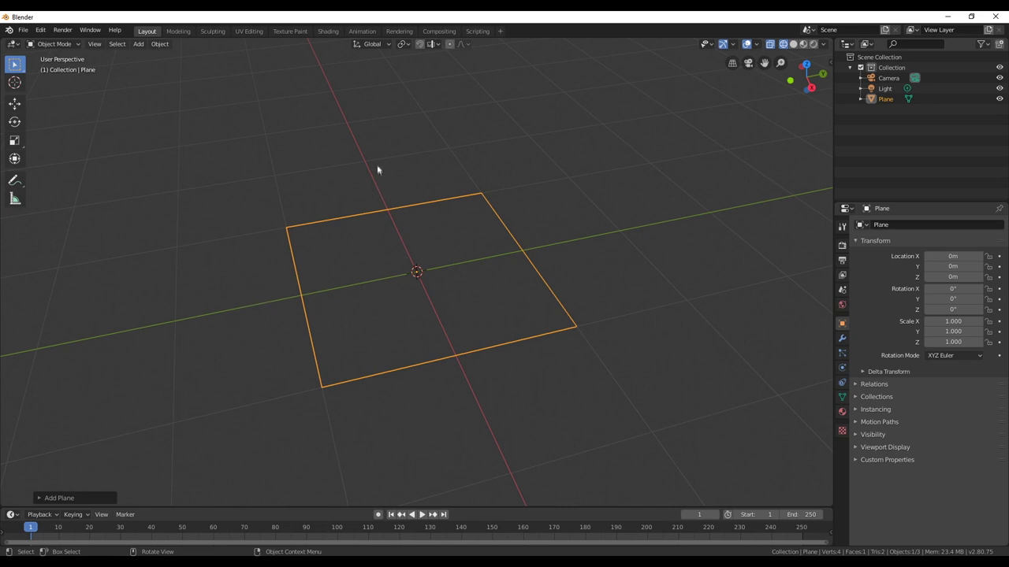
{"action": "middle_click_drag", "start_coordinate": [404, 236], "coordinate": [484, 224]}
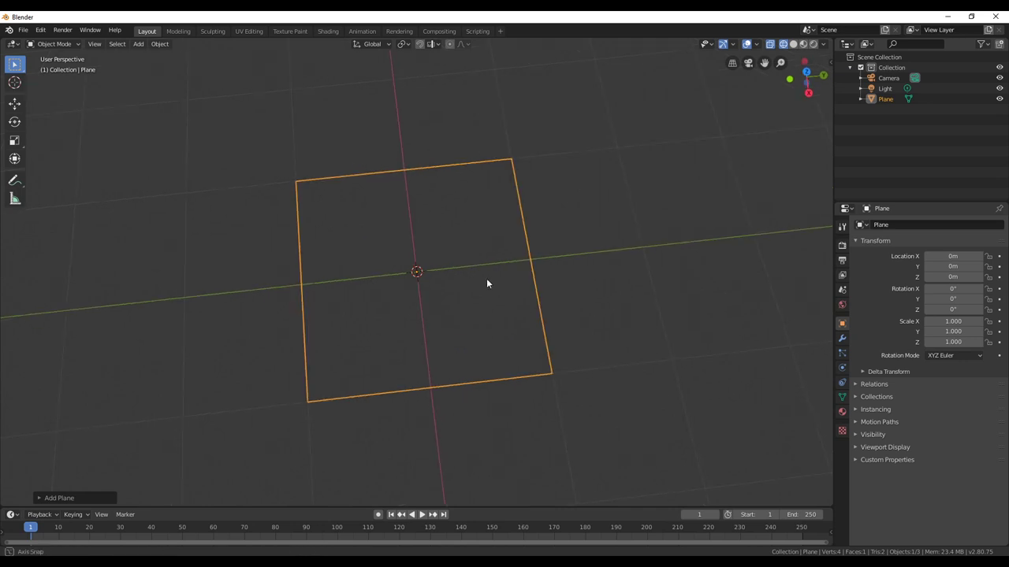
{"action": "scroll", "coordinate": [479, 224], "scroll_direction": "down", "scroll_amount": 3}
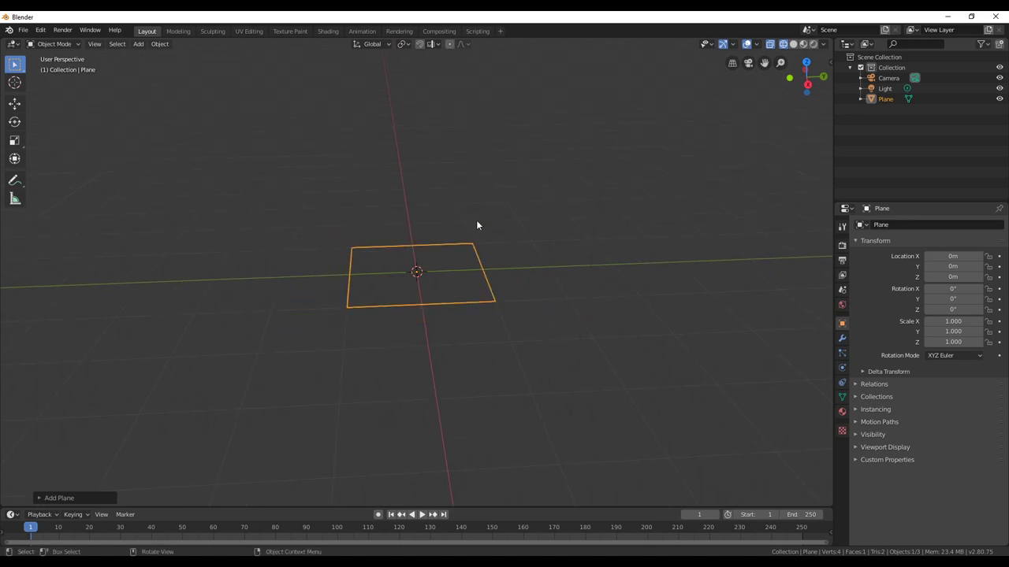
{"action": "mouse_move", "coordinate": [476, 225]}
{"action": "middle_mouse_down"}
{"action": "mouse_move", "coordinate": [467, 213]}
{"action": "mouse_move", "coordinate": [480, 218]}
{"action": "mouse_move", "coordinate": [480, 210]}
{"action": "mouse_move", "coordinate": [463, 208]}
{"action": "middle_mouse_up"}
{"action": "mouse_move", "coordinate": [520, 247]}
{"action": "middle_mouse_down"}
{"action": "mouse_move", "coordinate": [437, 234]}
{"action": "mouse_move", "coordinate": [436, 214]}
{"action": "mouse_move", "coordinate": [442, 226]}
{"action": "middle_mouse_up"}
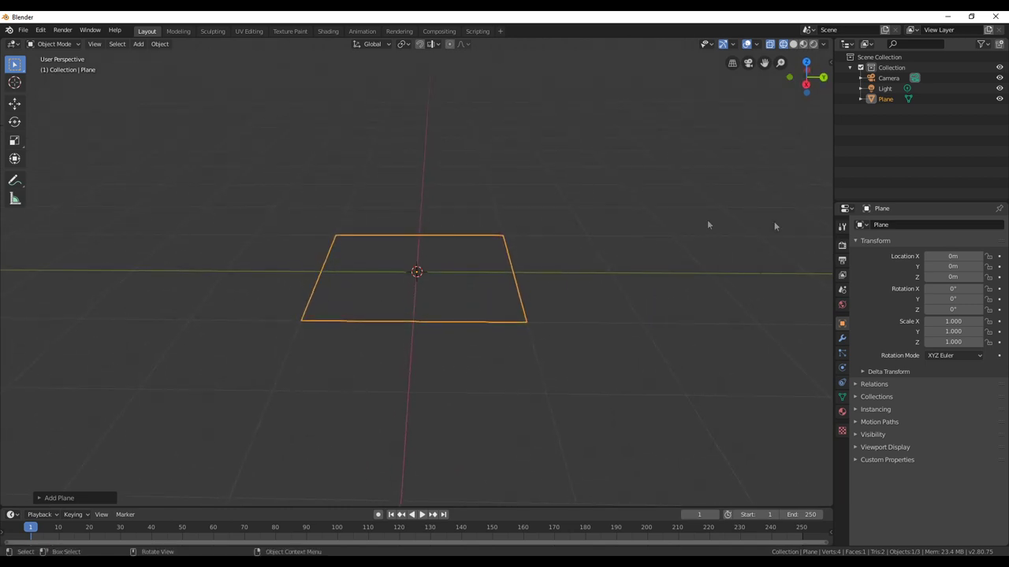
{"action": "middle_click_drag", "start_coordinate": [427, 258], "coordinate": [785, 221]}
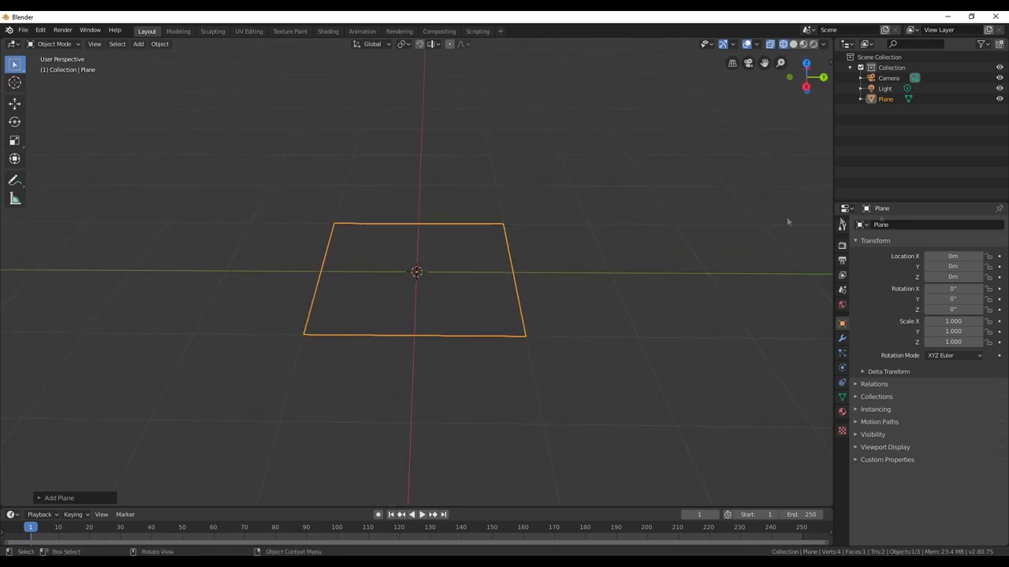
Add a Simple Subdivision Surface modifier to the plane with 6 viewport levels.
{"action": "left_click", "coordinate": [843, 342]}
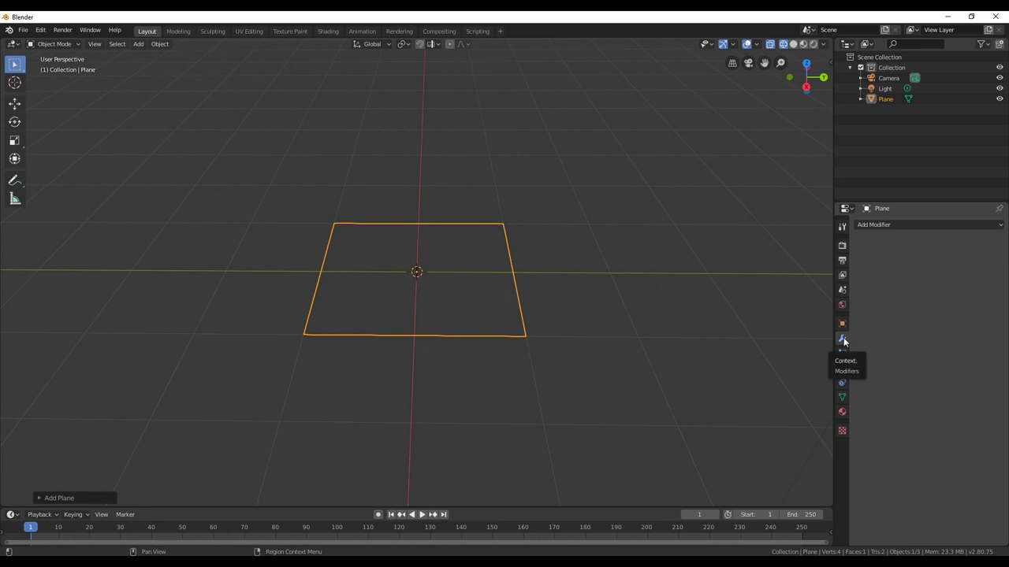
{"action": "left_click", "coordinate": [885, 223]}
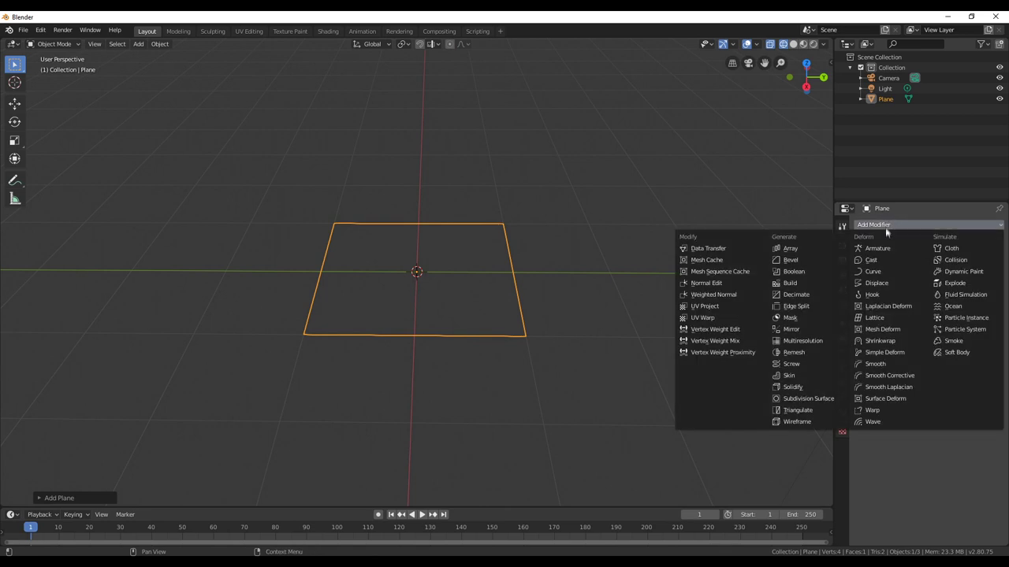
{"action": "left_click", "coordinate": [811, 398]}
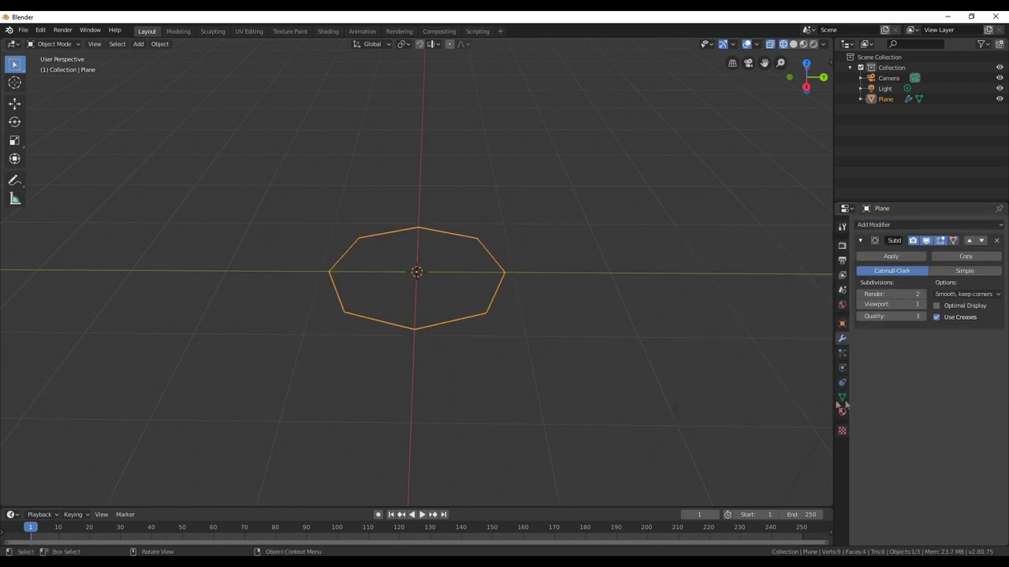
{"action": "left_click", "coordinate": [968, 272]}
{"action": "left_click", "coordinate": [923, 305]}
{"action": "left_click", "coordinate": [923, 305]}
{"action": "left_click", "coordinate": [923, 305]}
{"action": "left_click", "coordinate": [923, 304]}
{"action": "left_click", "coordinate": [923, 305]}
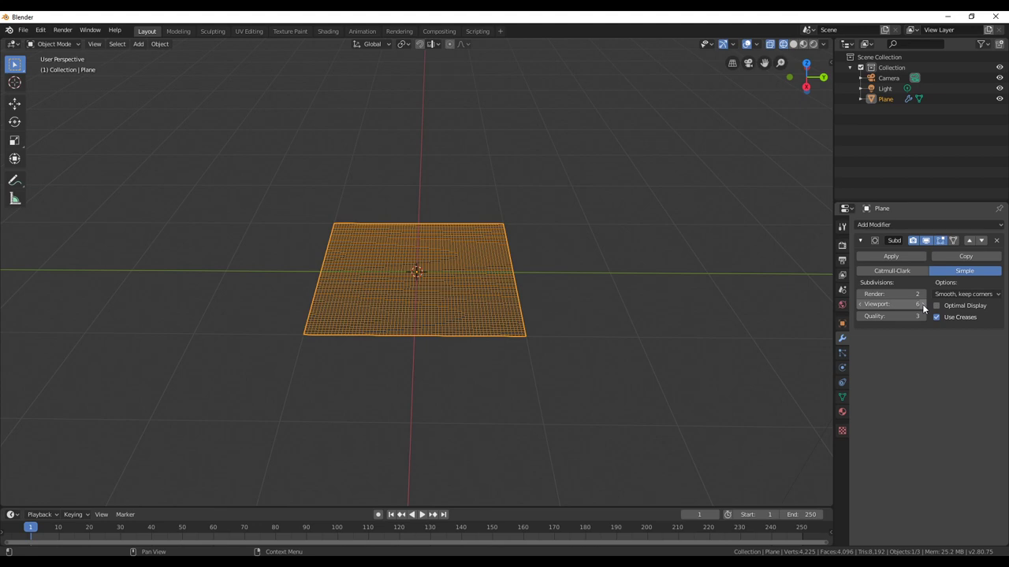
{"action": "mouse_move", "coordinate": [407, 290]}
{"action": "middle_mouse_down"}
{"action": "mouse_move", "coordinate": [417, 274]}
{"action": "mouse_move", "coordinate": [481, 290]}
{"action": "mouse_move", "coordinate": [773, 260]}
{"action": "middle_mouse_up"}
{"action": "scroll", "coordinate": [417, 274], "scroll_direction": "down", "scroll_amount": 5}
{"action": "scroll", "coordinate": [417, 273], "scroll_direction": "up", "scroll_amount": 5}
{"action": "scroll", "coordinate": [414, 270], "scroll_direction": "up", "scroll_amount": 3}
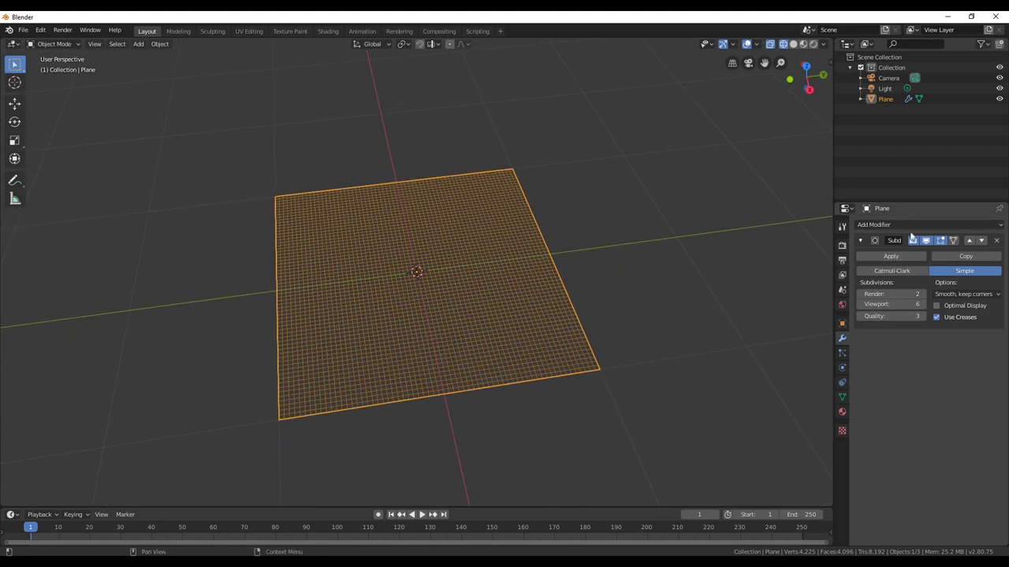
{"action": "left_click", "coordinate": [909, 224]}
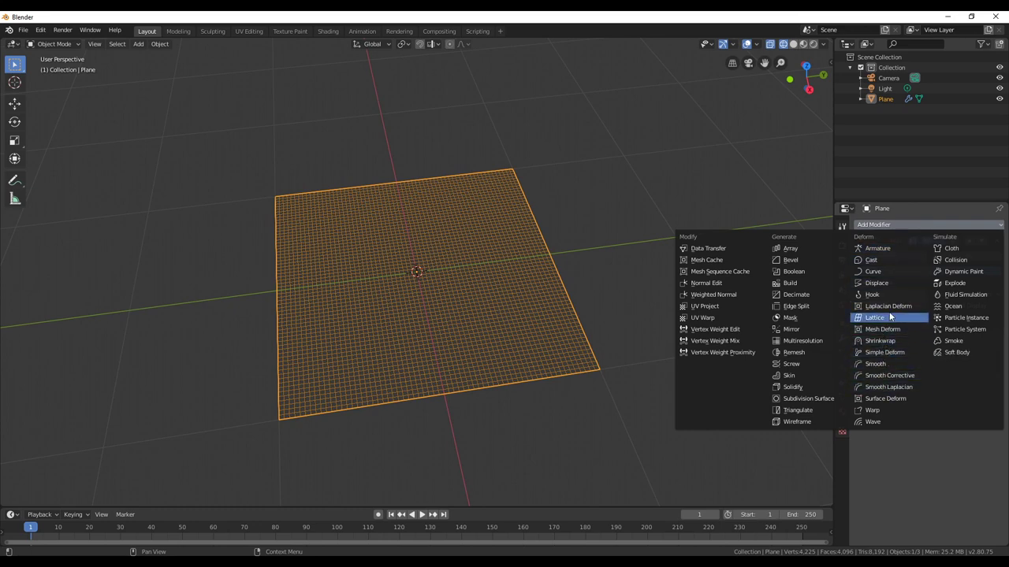
Add a Displace modifier below the subdivision with a new image texture.
{"action": "left_click", "coordinate": [891, 283]}
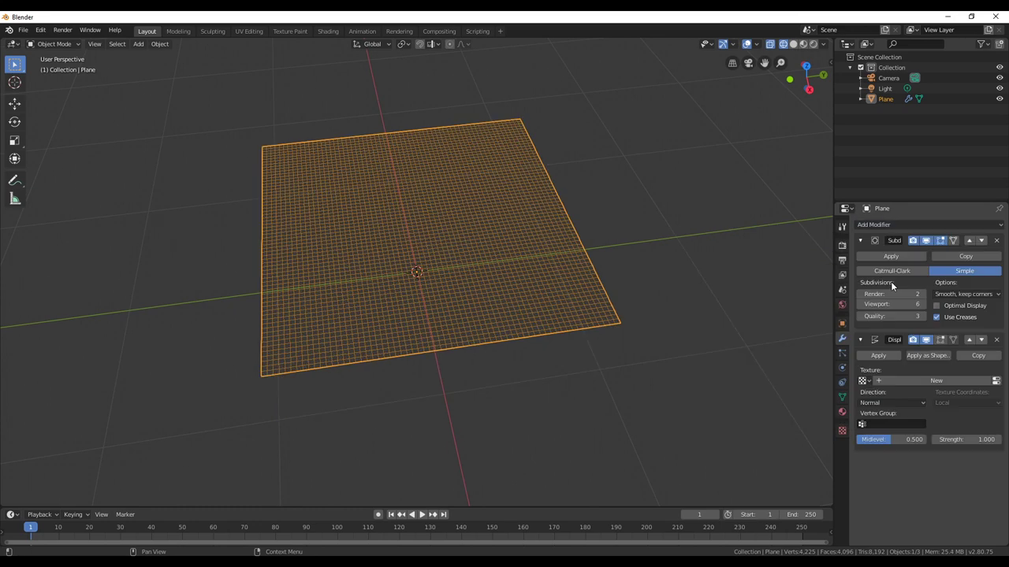
{"action": "left_click", "coordinate": [974, 382]}
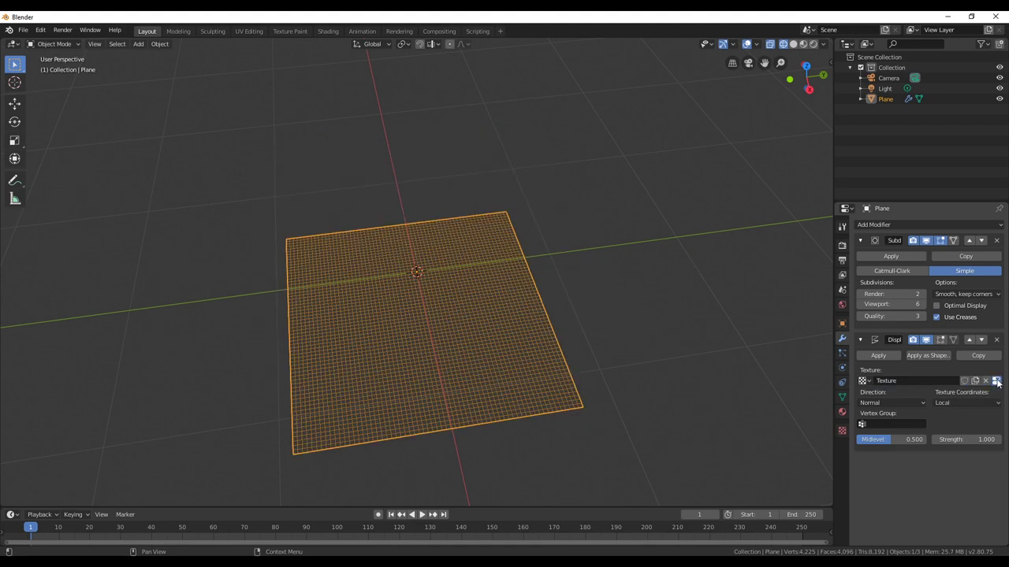
{"action": "left_click", "coordinate": [996, 382]}
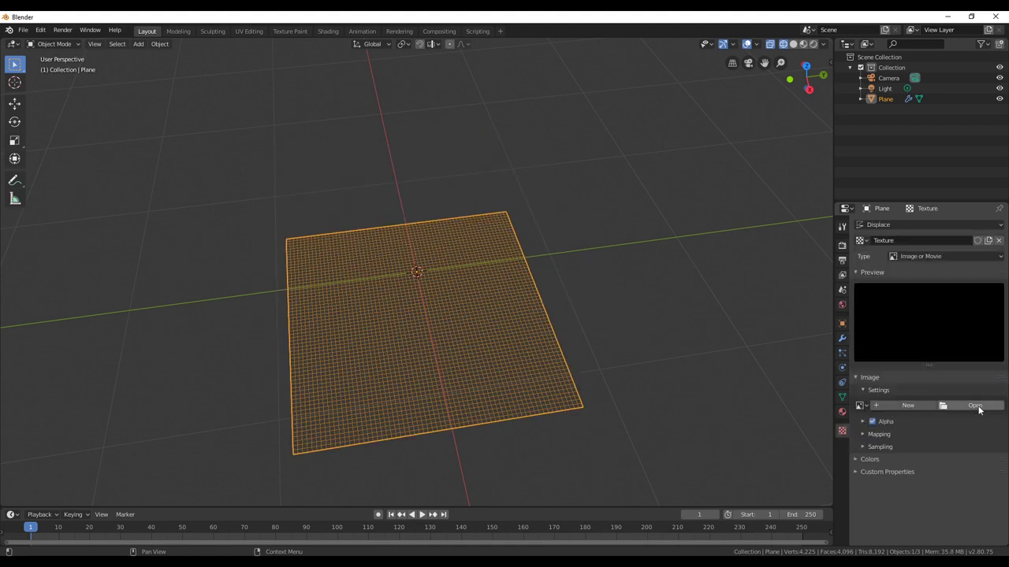
{"action": "left_click", "coordinate": [976, 406]}
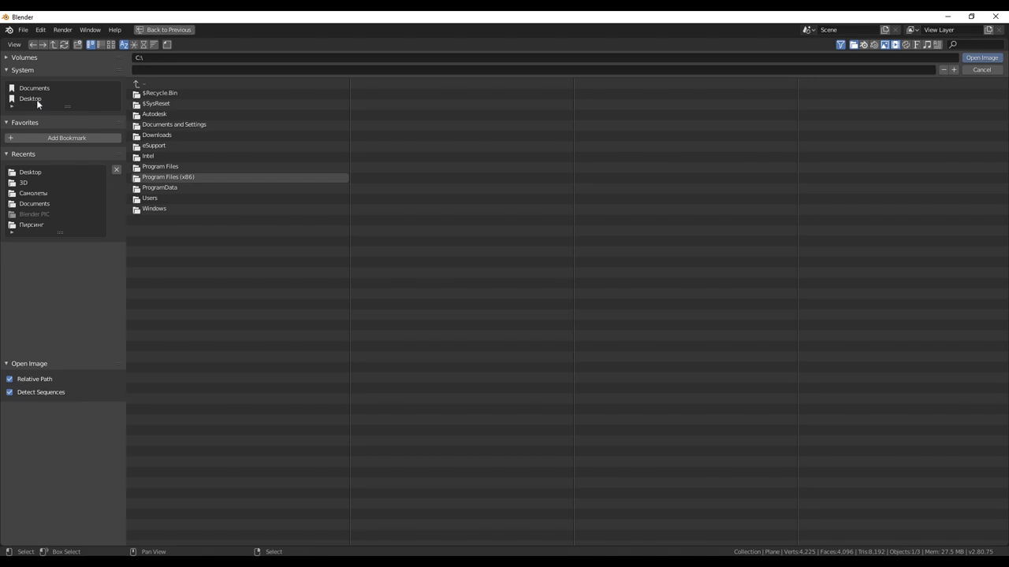
Load s1200.jpg from 3D > Карта высот as the displacement image.
{"action": "left_click", "coordinate": [24, 184]}
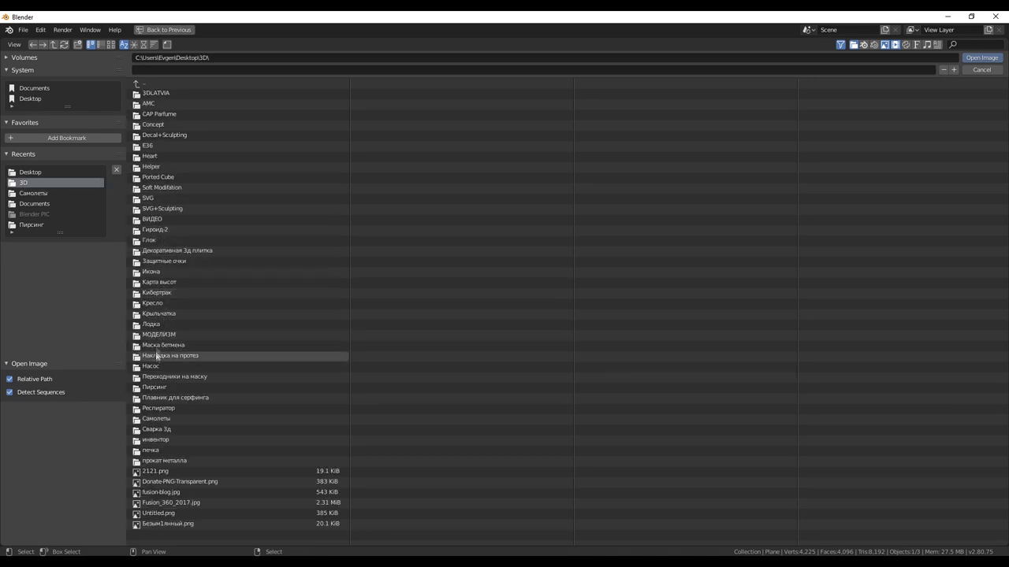
{"action": "double_click", "coordinate": [161, 283]}
{"action": "left_click", "coordinate": [111, 44]}
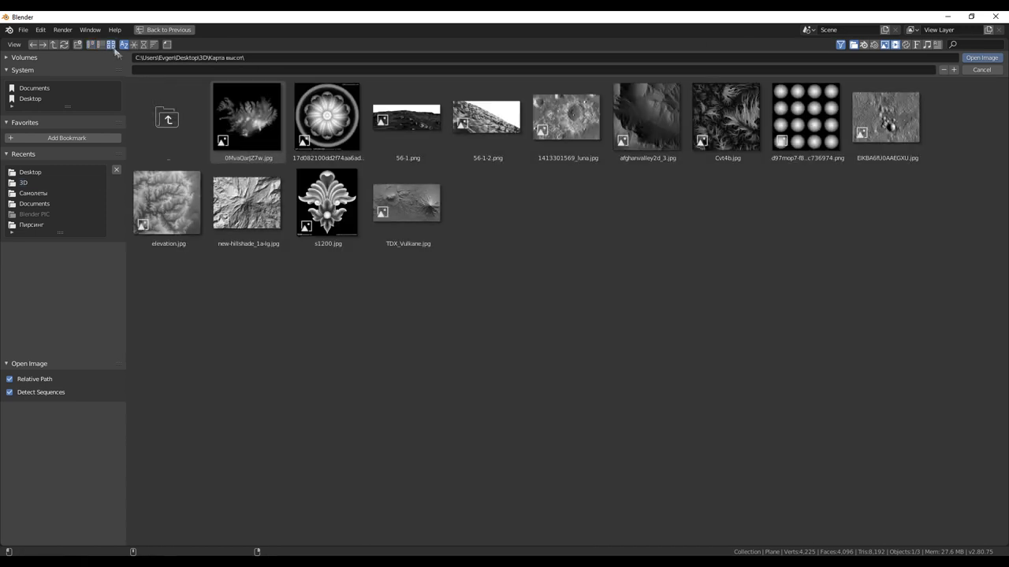
{"action": "double_click", "coordinate": [331, 202]}
{"action": "mouse_move", "coordinate": [333, 203]}
{"action": "middle_mouse_down"}
{"action": "mouse_move", "coordinate": [489, 275]}
{"action": "mouse_move", "coordinate": [484, 264]}
{"action": "mouse_move", "coordinate": [576, 184]}
{"action": "mouse_move", "coordinate": [563, 201]}
{"action": "middle_mouse_up"}
Set the Displace modifier strength to 0.100 for a shallow ornament relief.
{"action": "scroll", "coordinate": [950, 347], "scroll_direction": "down", "scroll_amount": 1}
{"action": "scroll", "coordinate": [950, 348], "scroll_direction": "up", "scroll_amount": 1}
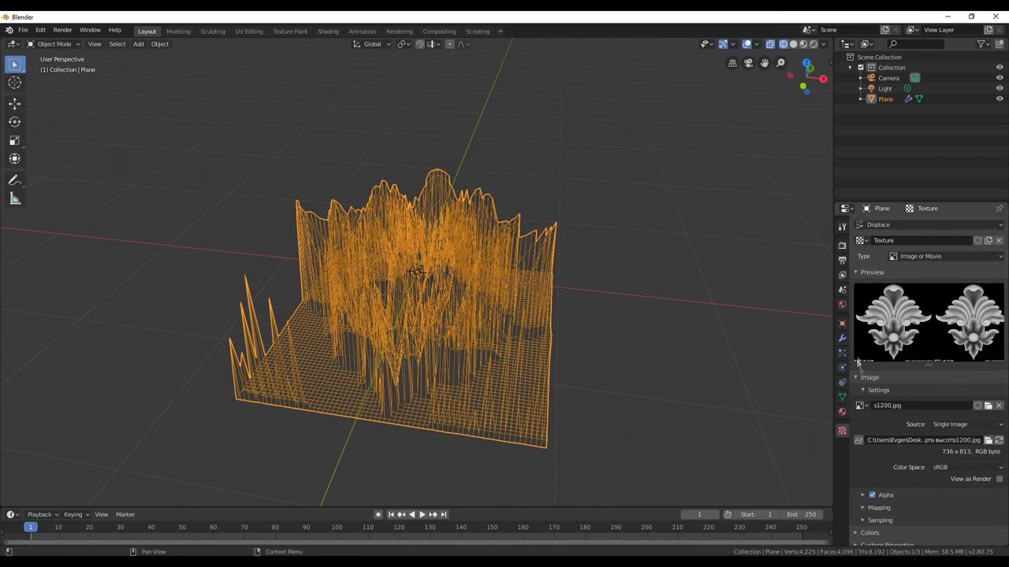
{"action": "left_click", "coordinate": [842, 339]}
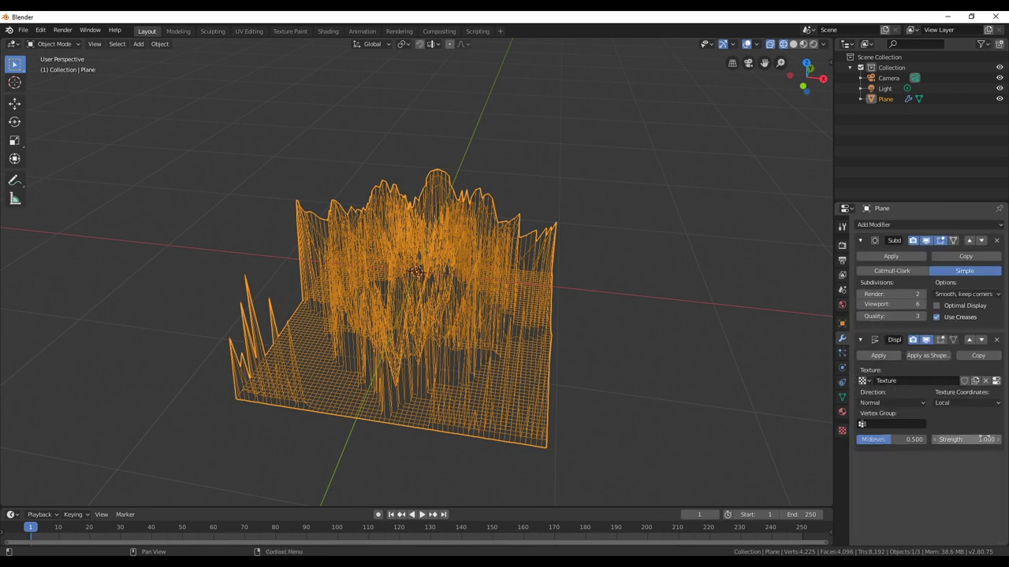
{"action": "left_click_drag", "start_coordinate": [934, 437], "coordinate": [898, 436]}
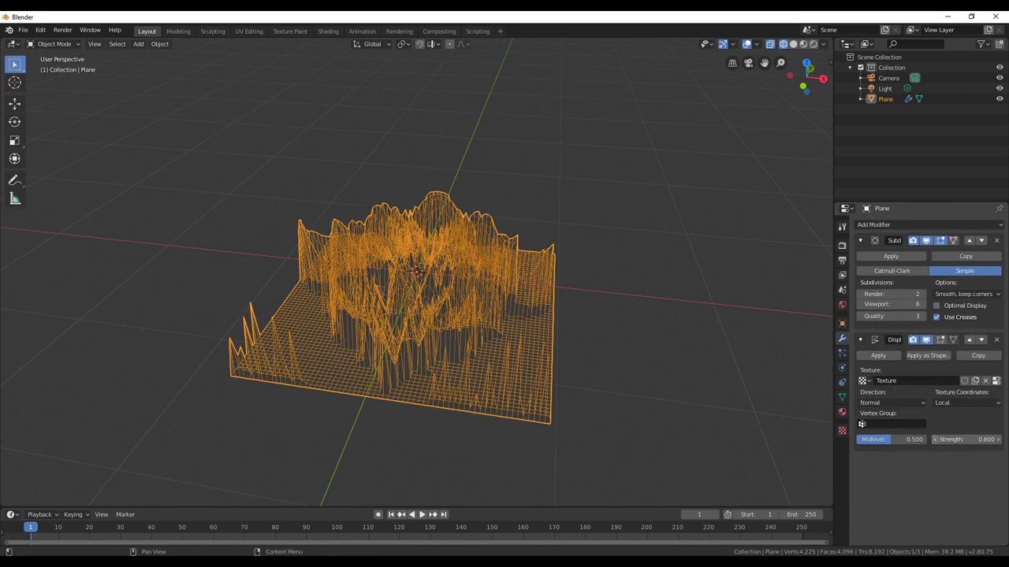
{"action": "left_click", "coordinate": [934, 439]}
{"action": "middle_click_drag", "start_coordinate": [387, 248], "coordinate": [398, 266]}
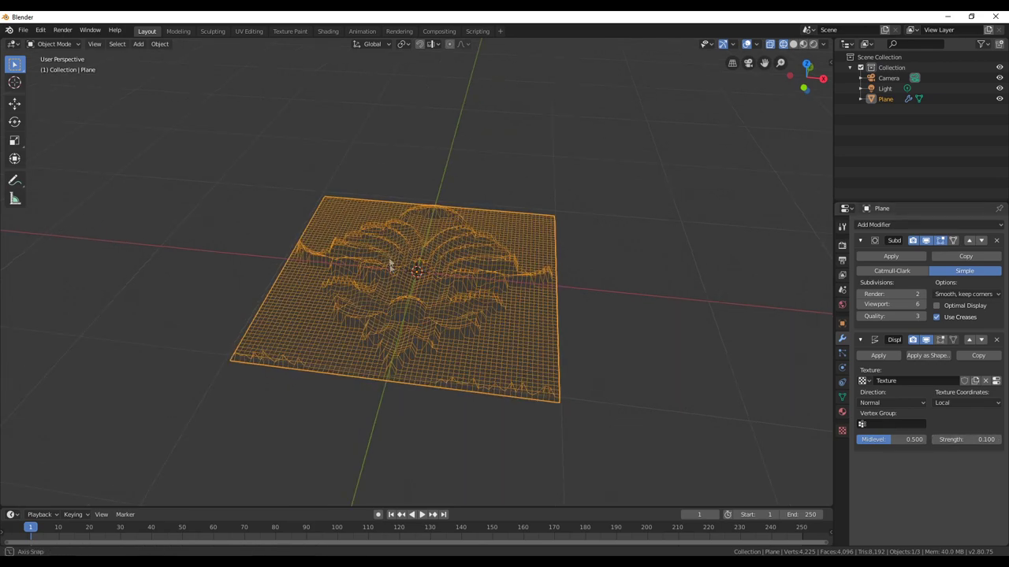
{"action": "scroll", "coordinate": [409, 265], "scroll_direction": "up", "scroll_amount": 4}
{"action": "scroll", "coordinate": [417, 263], "scroll_direction": "up", "scroll_amount": 2}
{"action": "scroll", "coordinate": [422, 260], "scroll_direction": "up", "scroll_amount": 2}
{"action": "scroll", "coordinate": [424, 260], "scroll_direction": "down", "scroll_amount": 8}
{"action": "mouse_move", "coordinate": [424, 259]}
{"action": "middle_mouse_down"}
{"action": "mouse_move", "coordinate": [339, 220]}
{"action": "mouse_move", "coordinate": [408, 241]}
{"action": "mouse_move", "coordinate": [416, 261]}
{"action": "mouse_move", "coordinate": [806, 323]}
{"action": "middle_mouse_up"}
{"action": "middle_click_drag", "start_coordinate": [400, 246], "coordinate": [399, 233]}
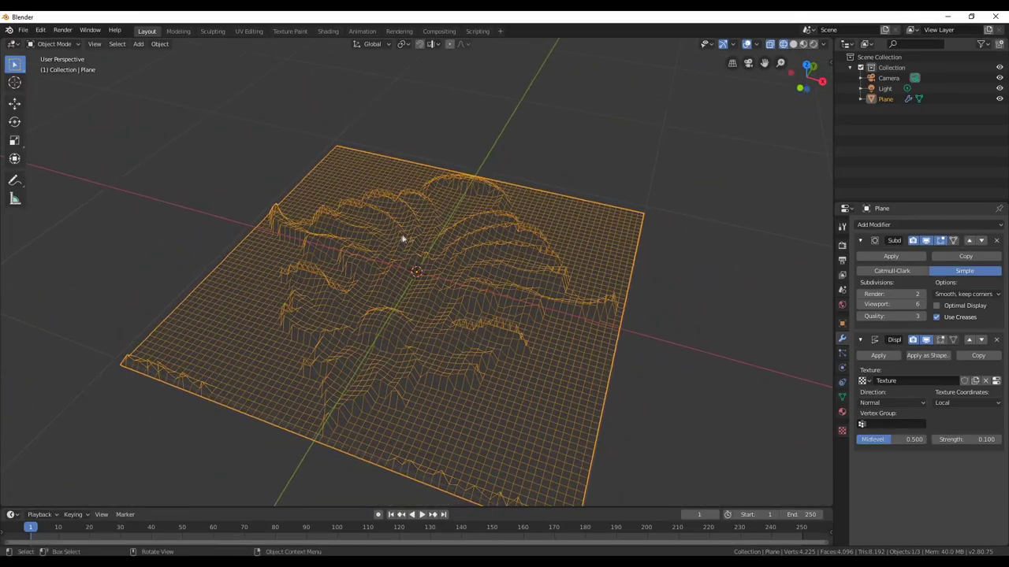
{"action": "left_click", "coordinate": [906, 225]}
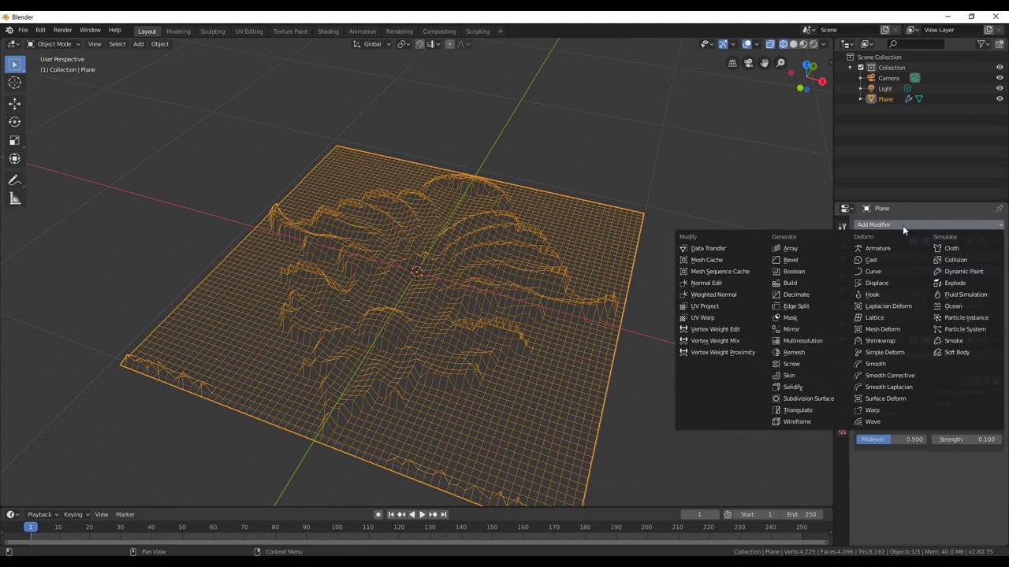
Add a second Subdivision Surface modifier after Displace with viewport level 2.
{"action": "left_click", "coordinate": [806, 402]}
{"action": "mouse_move", "coordinate": [830, 385]}
{"action": "middle_mouse_down"}
{"action": "mouse_move", "coordinate": [518, 289]}
{"action": "mouse_move", "coordinate": [436, 294]}
{"action": "middle_mouse_up"}
{"action": "scroll", "coordinate": [437, 294], "scroll_direction": "up", "scroll_amount": 2}
{"action": "scroll", "coordinate": [438, 296], "scroll_direction": "up", "scroll_amount": 1}
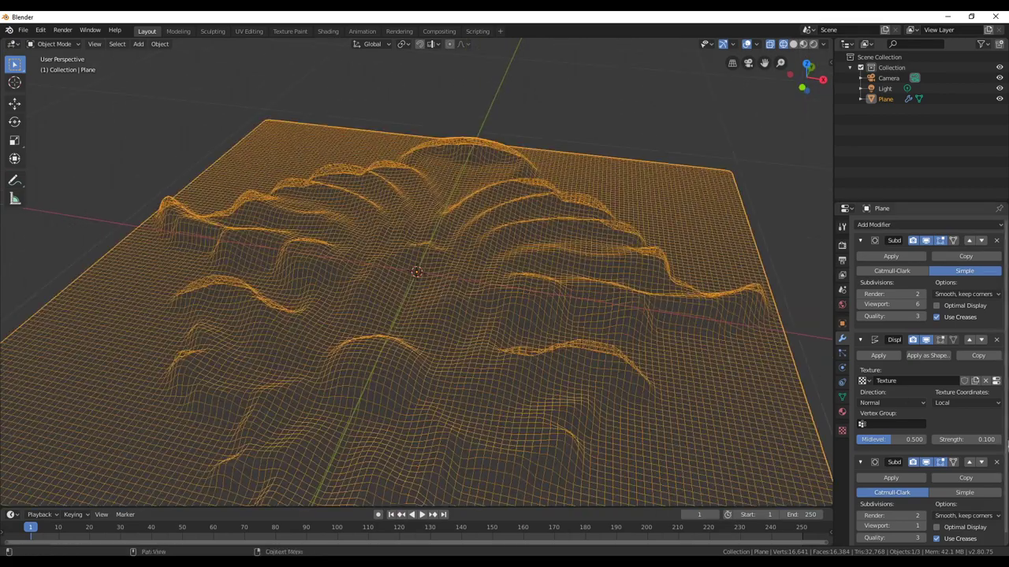
{"action": "left_click", "coordinate": [926, 528]}
{"action": "mouse_move", "coordinate": [788, 378]}
{"action": "middle_mouse_down"}
{"action": "mouse_move", "coordinate": [684, 343]}
{"action": "mouse_move", "coordinate": [679, 360]}
{"action": "mouse_move", "coordinate": [645, 323]}
{"action": "mouse_move", "coordinate": [728, 352]}
{"action": "mouse_move", "coordinate": [738, 342]}
{"action": "middle_mouse_up"}
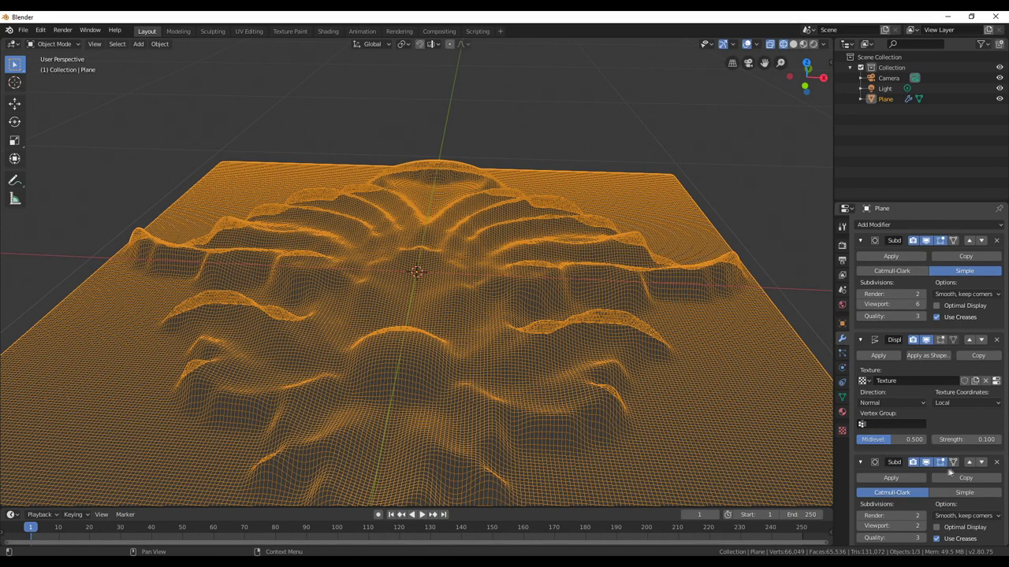
Move the new Subdivision Surface modifier above Displace to sharpen the relief.
{"action": "left_click", "coordinate": [970, 463]}
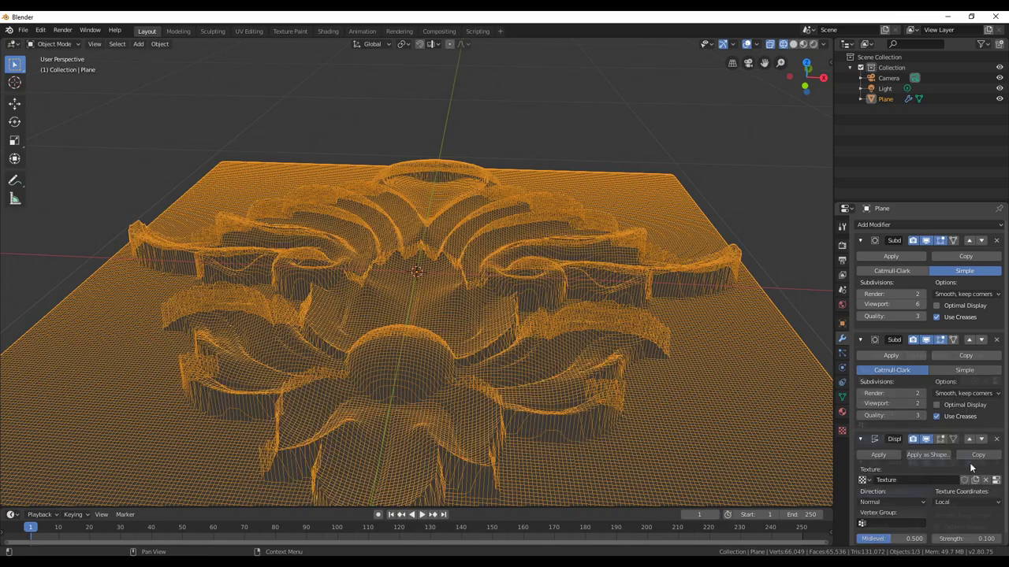
{"action": "middle_click_drag", "start_coordinate": [541, 311], "coordinate": [536, 325]}
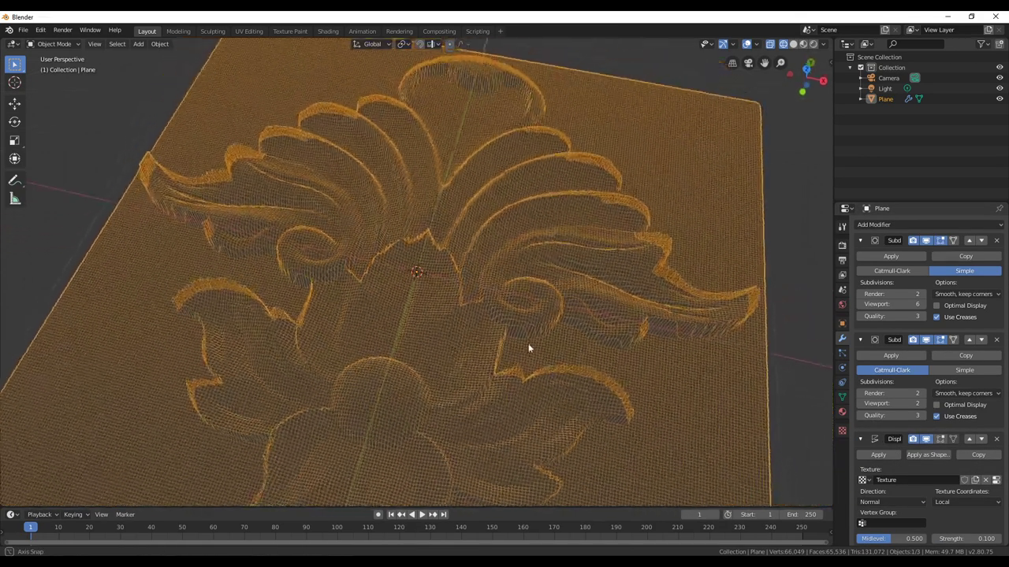
{"action": "scroll", "coordinate": [525, 325], "scroll_direction": "down", "scroll_amount": 3}
{"action": "scroll", "coordinate": [525, 325], "scroll_direction": "up", "scroll_amount": 4}
{"action": "mouse_move", "coordinate": [485, 317]}
{"action": "middle_mouse_down"}
{"action": "mouse_move", "coordinate": [453, 266]}
{"action": "mouse_move", "coordinate": [508, 262]}
{"action": "middle_mouse_up"}
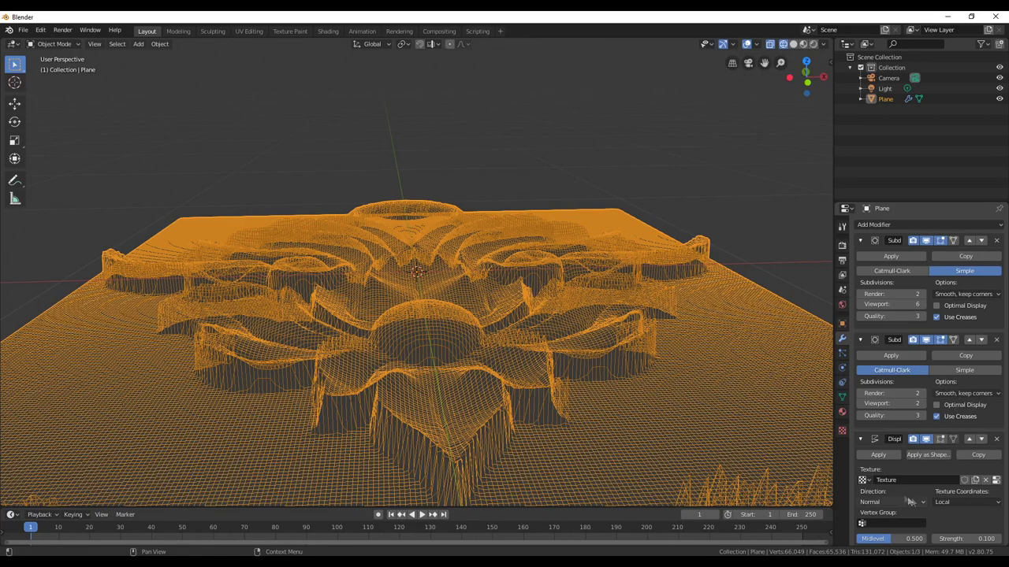
{"action": "scroll", "coordinate": [901, 477], "scroll_direction": "down", "scroll_amount": 1}
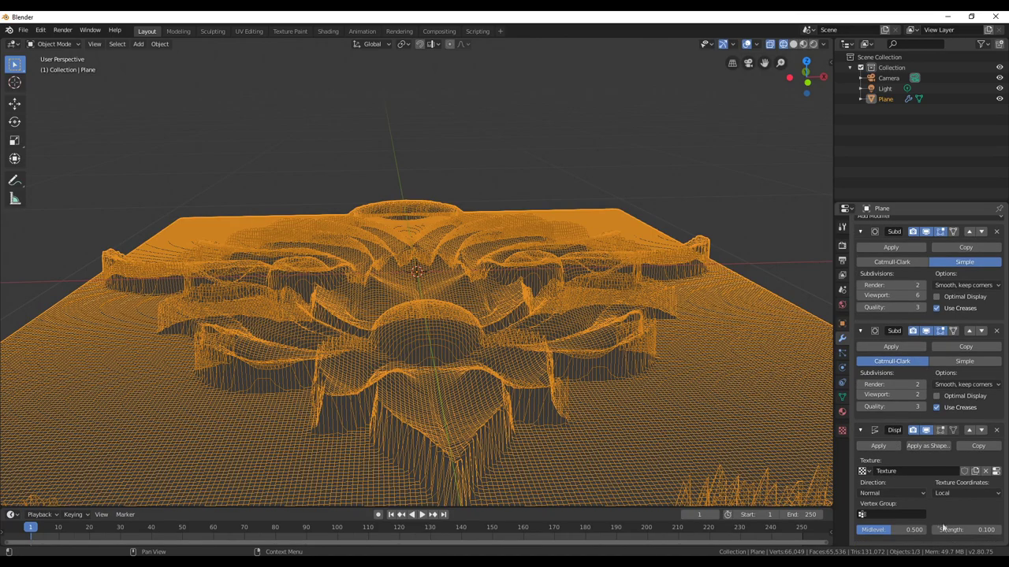
{"action": "scroll", "coordinate": [439, 259], "scroll_direction": "up", "scroll_amount": 5}
{"action": "scroll", "coordinate": [468, 232], "scroll_direction": "down", "scroll_amount": 2}
{"action": "mouse_move", "coordinate": [468, 210]}
{"action": "middle_mouse_down"}
{"action": "mouse_move", "coordinate": [530, 186]}
{"action": "mouse_move", "coordinate": [601, 234]}
{"action": "mouse_move", "coordinate": [621, 210]}
{"action": "middle_mouse_up"}
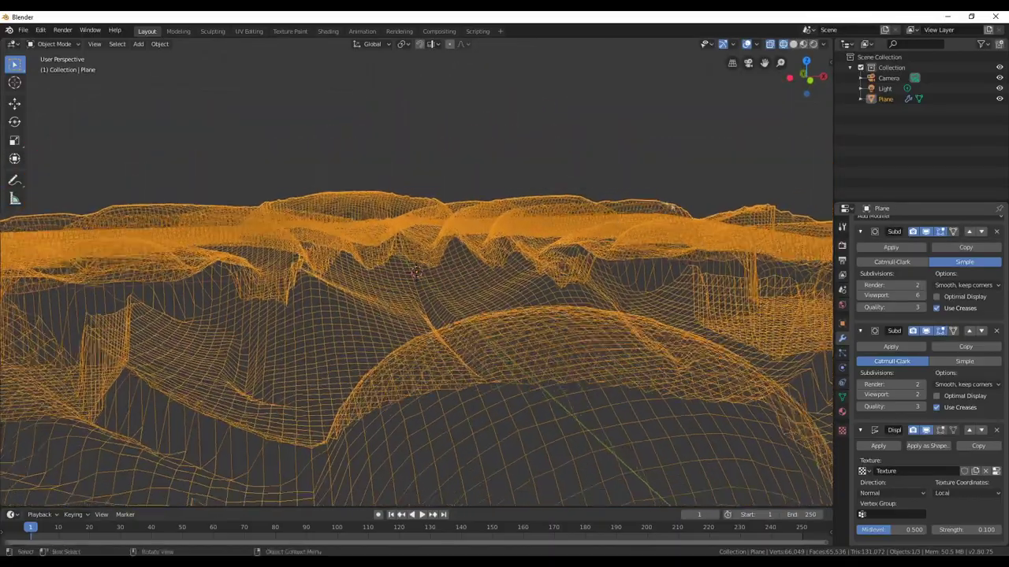
{"action": "scroll", "coordinate": [590, 236], "scroll_direction": "up", "scroll_amount": 3}
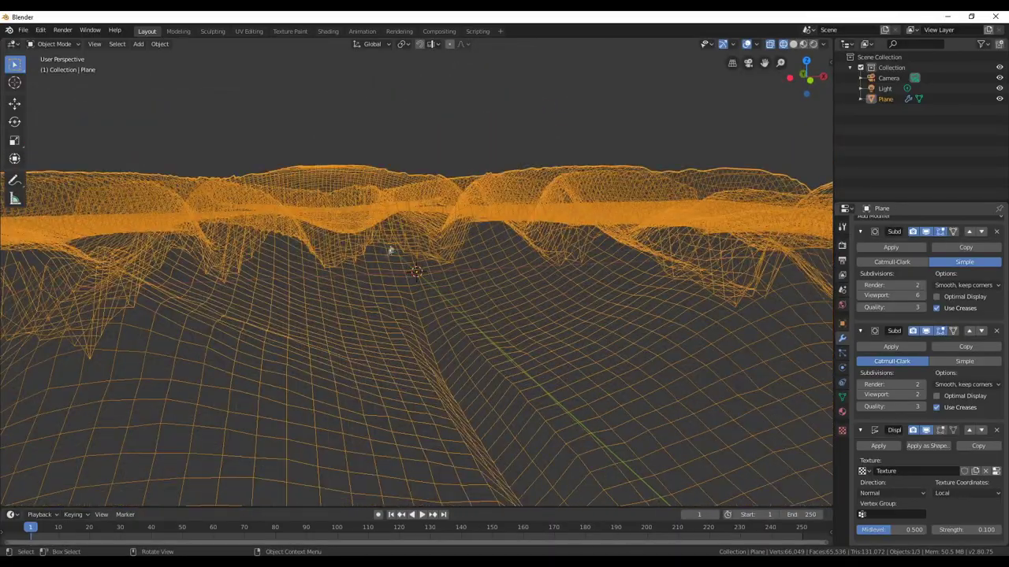
{"action": "scroll", "coordinate": [500, 189], "scroll_direction": "up", "scroll_amount": 2}
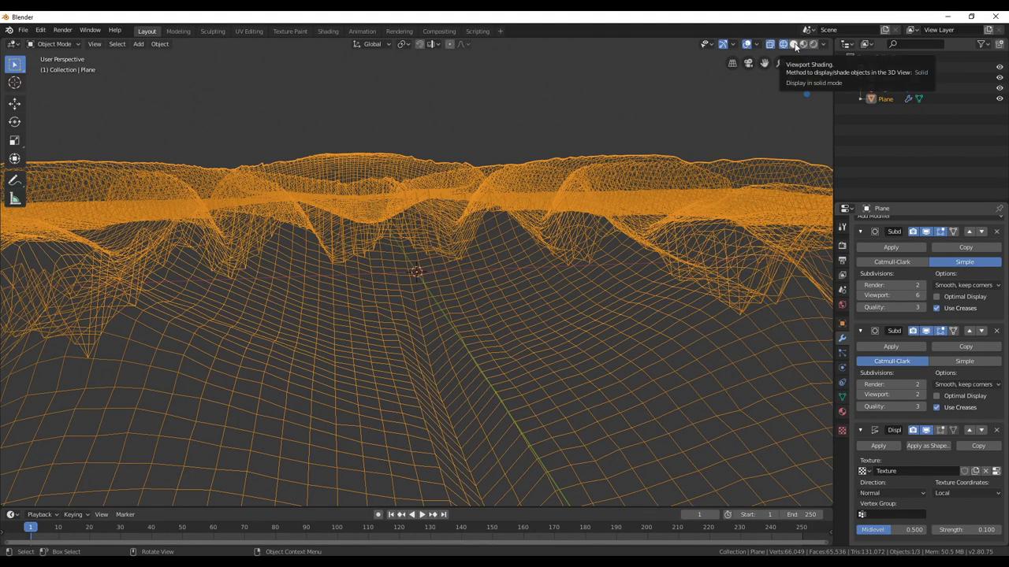
Switch the viewport to Solid shading to view the leaf ornament.
{"action": "left_click", "coordinate": [793, 44]}
{"action": "scroll", "coordinate": [535, 209], "scroll_direction": "down", "scroll_amount": 3}
{"action": "scroll", "coordinate": [533, 215], "scroll_direction": "down", "scroll_amount": 3}
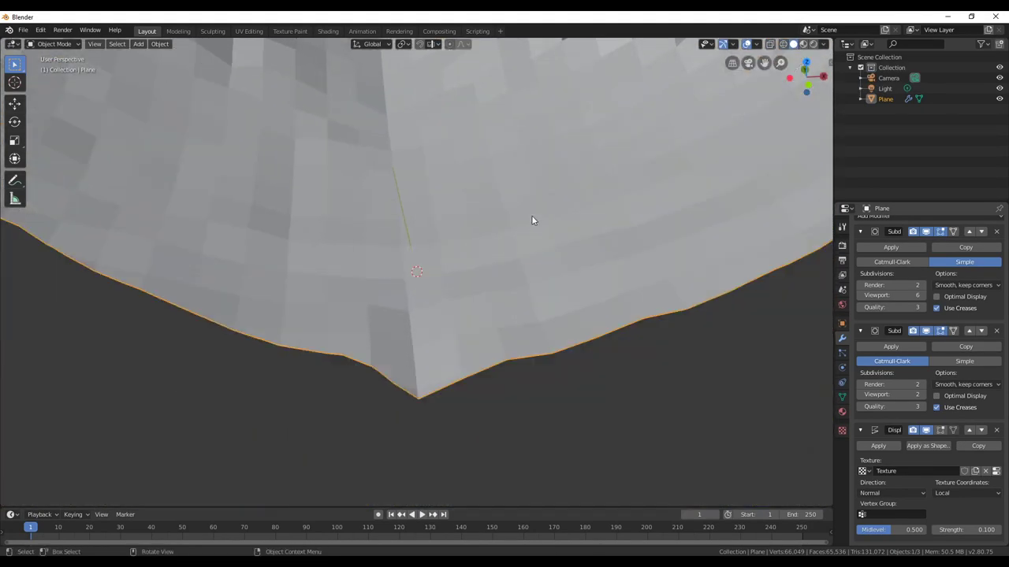
{"action": "scroll", "coordinate": [533, 215], "scroll_direction": "down", "scroll_amount": 3}
{"action": "scroll", "coordinate": [534, 212], "scroll_direction": "down", "scroll_amount": 2}
{"action": "mouse_move", "coordinate": [533, 216]}
{"action": "middle_mouse_down"}
{"action": "mouse_move", "coordinate": [477, 226]}
{"action": "mouse_move", "coordinate": [513, 229]}
{"action": "middle_mouse_up"}
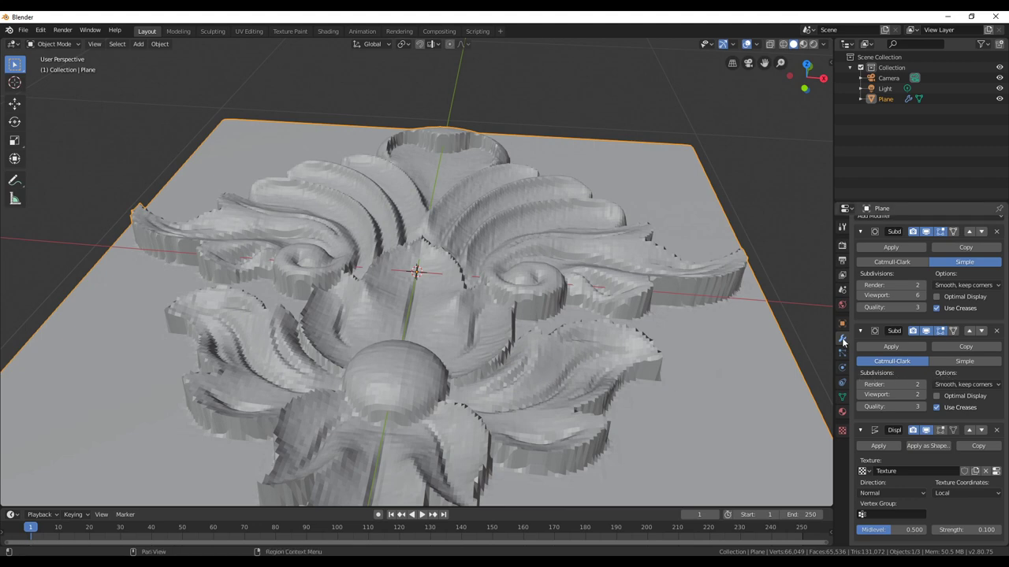
{"action": "scroll", "coordinate": [911, 237], "scroll_direction": "up", "scroll_amount": 1}
Add a Smooth modifier with its Repeat count set to 30.
{"action": "left_click", "coordinate": [912, 226]}
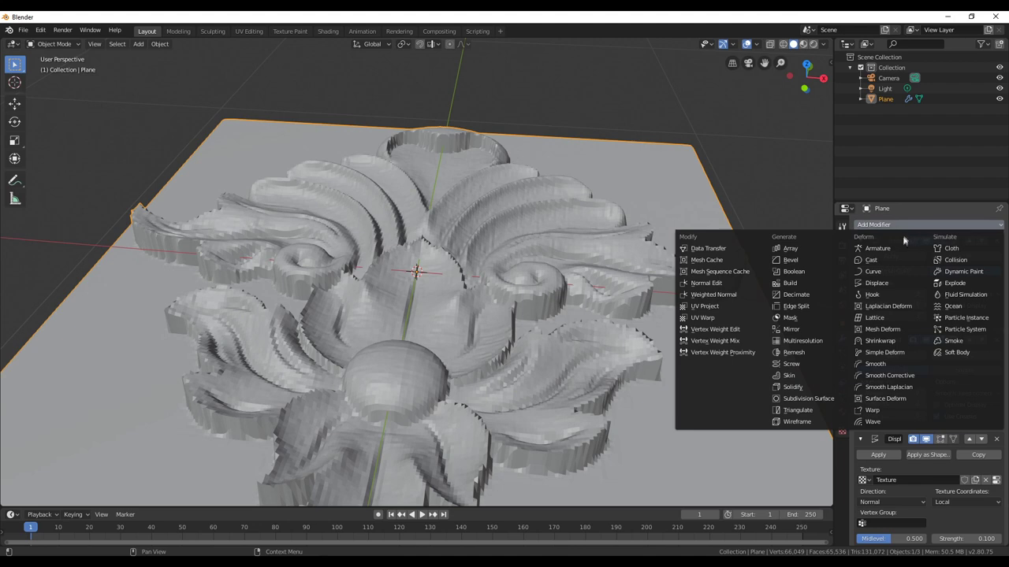
{"action": "left_click", "coordinate": [878, 364]}
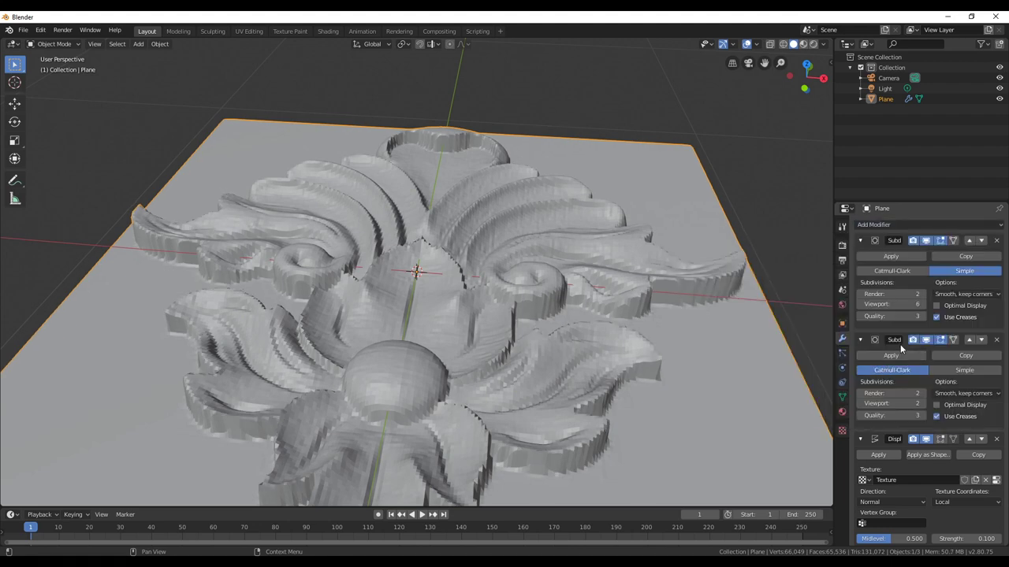
{"action": "scroll", "coordinate": [900, 349], "scroll_direction": "down", "scroll_amount": 3}
{"action": "left_click", "coordinate": [991, 509]}
{"action": "type", "text": "30"}
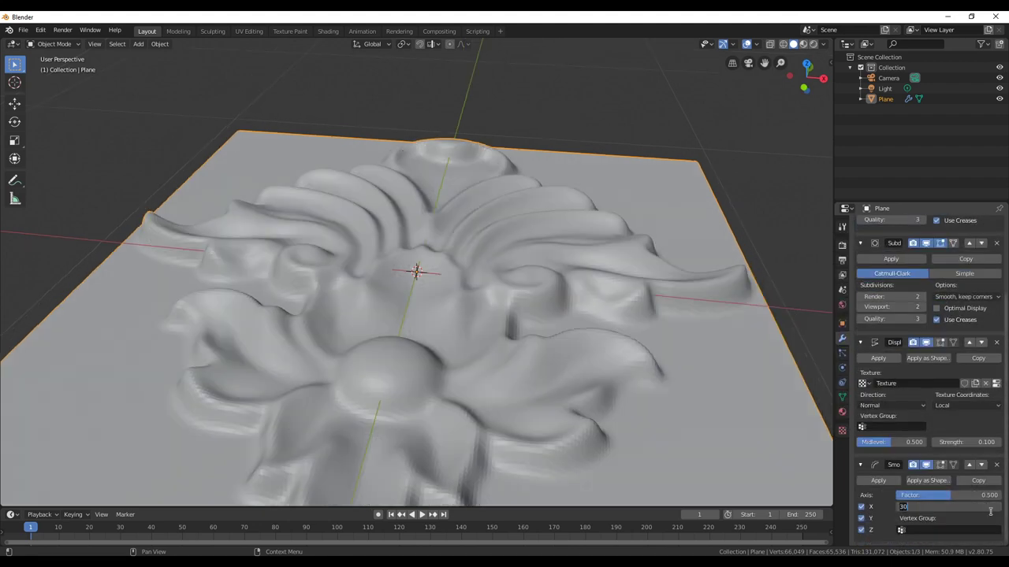
{"action": "key", "text": "Return"}
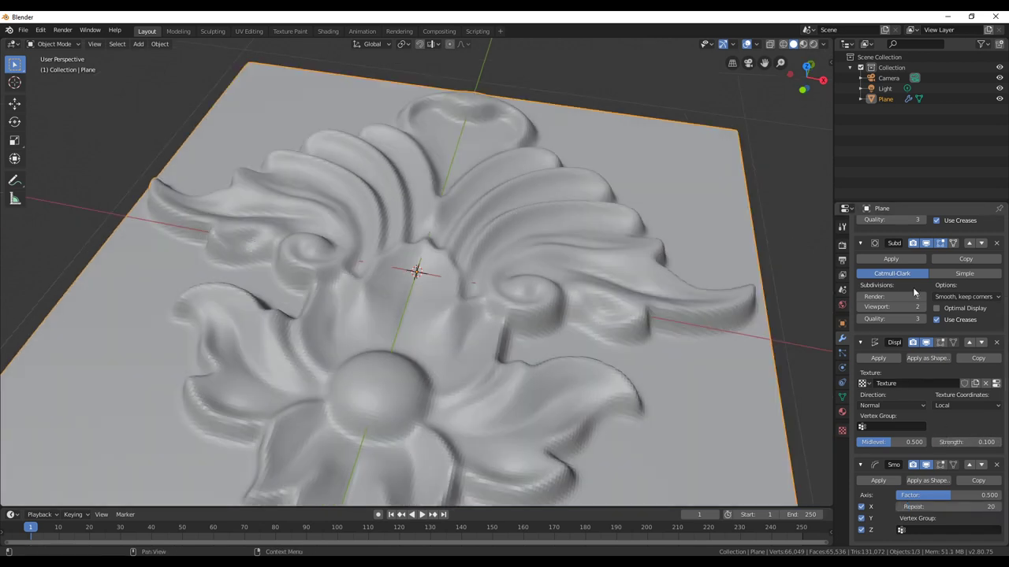
Raise the Catmull-Clark Subdivision viewport level to 3 for a smoother relief.
{"action": "left_click", "coordinate": [923, 306]}
{"action": "middle_click_drag", "start_coordinate": [577, 252], "coordinate": [532, 222]}
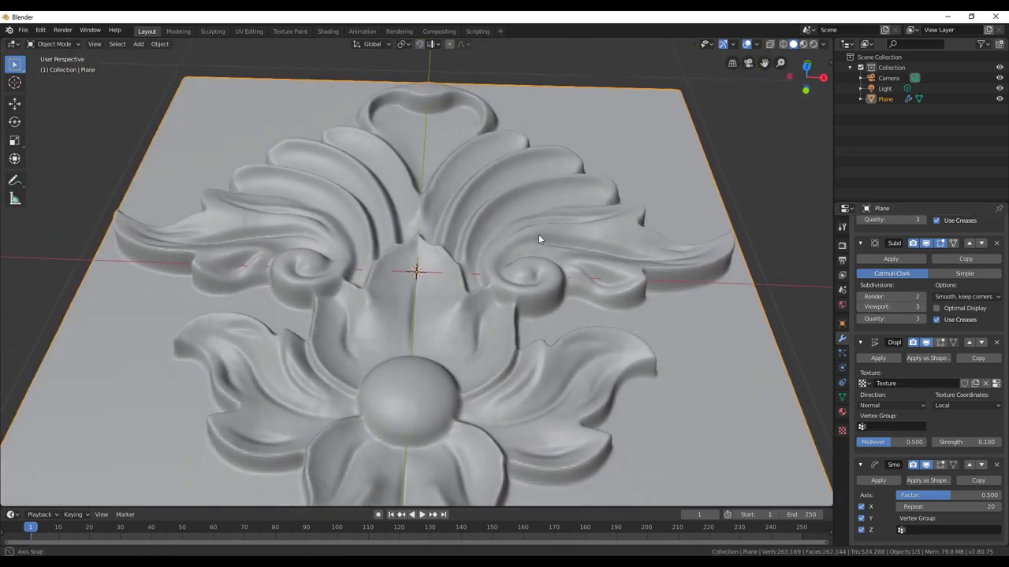
{"action": "middle_click_drag", "start_coordinate": [532, 226], "coordinate": [540, 239]}
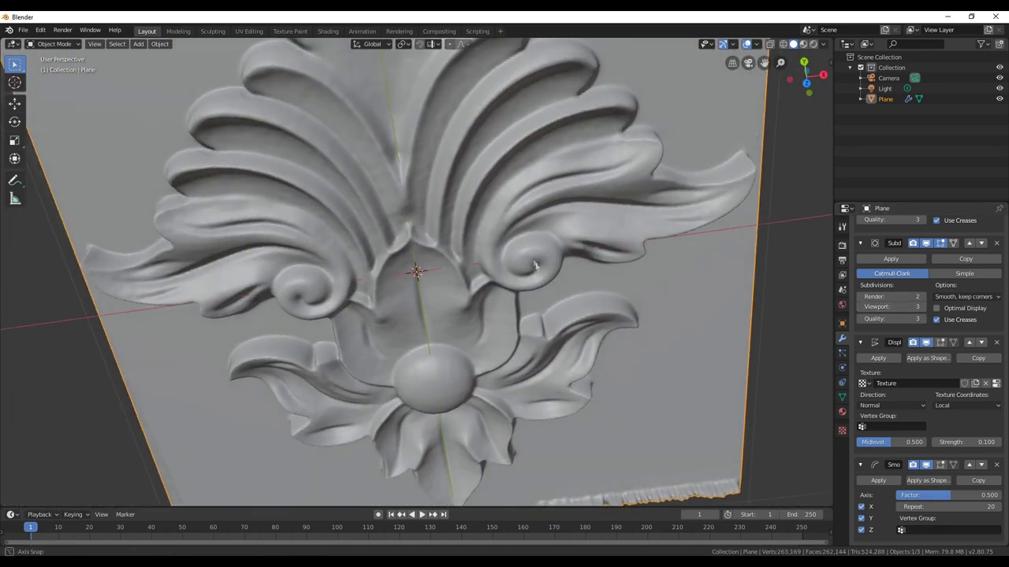
{"action": "middle_click_drag", "start_coordinate": [526, 205], "coordinate": [522, 225]}
{"action": "scroll", "coordinate": [508, 214], "scroll_direction": "up", "scroll_amount": 3}
{"action": "scroll", "coordinate": [534, 332], "scroll_direction": "down", "scroll_amount": 8}
{"action": "scroll", "coordinate": [534, 332], "scroll_direction": "up", "scroll_amount": 4}
{"action": "scroll", "coordinate": [475, 376], "scroll_direction": "up", "scroll_amount": 2}
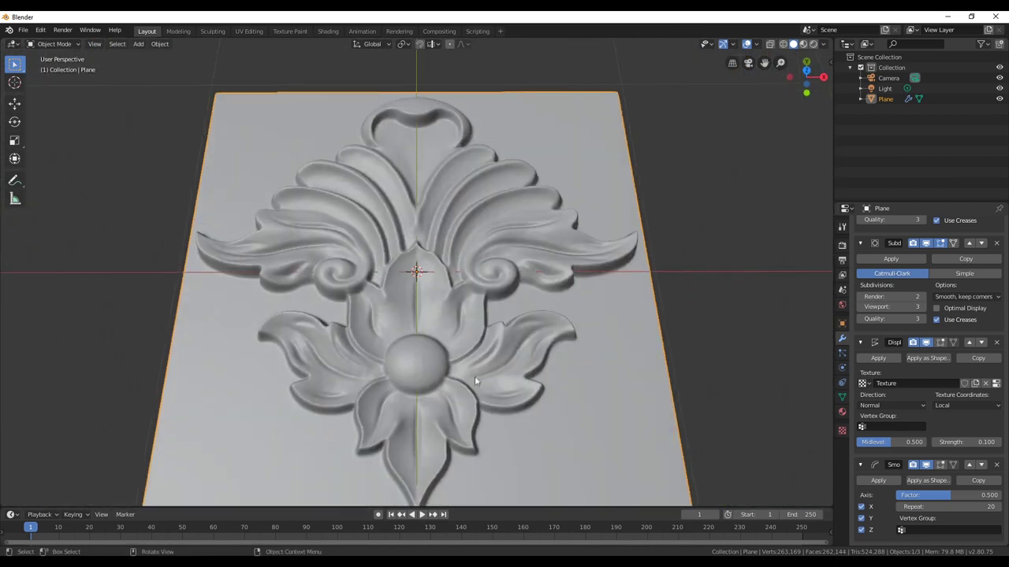
{"action": "scroll", "coordinate": [489, 398], "scroll_direction": "down", "scroll_amount": 3}
{"action": "mouse_move", "coordinate": [506, 432]}
{"action": "middle_mouse_down"}
{"action": "mouse_move", "coordinate": [505, 373]}
{"action": "mouse_move", "coordinate": [506, 410]}
{"action": "middle_mouse_up"}
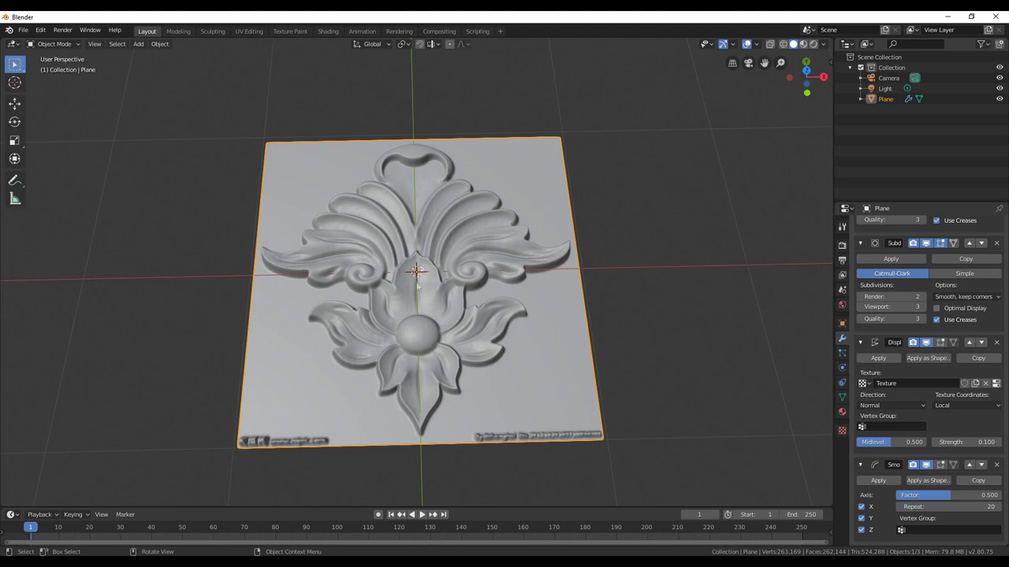
{"action": "middle_click_drag", "start_coordinate": [418, 288], "coordinate": [359, 157]}
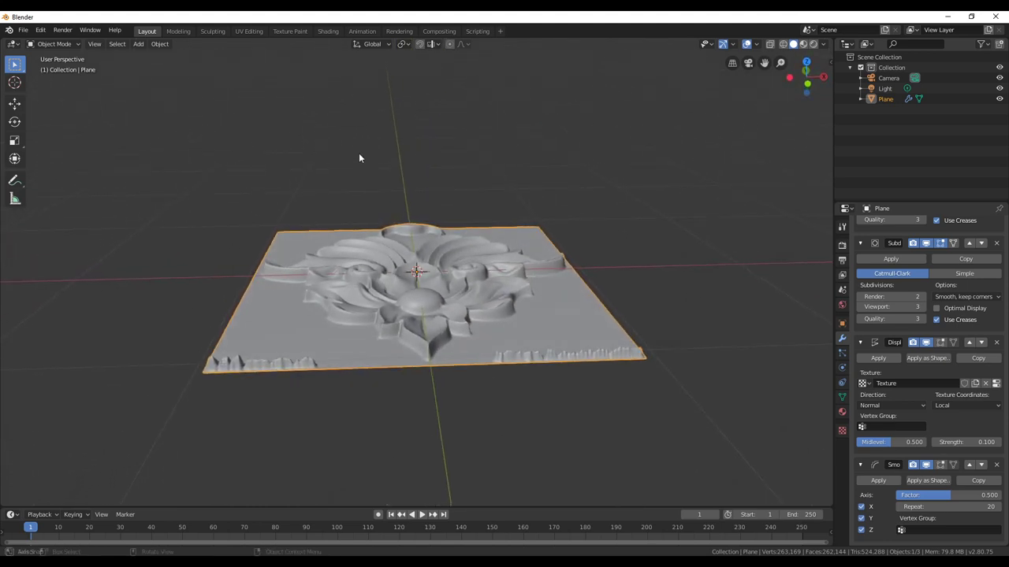
Export the relief plane as Video-1.obj into Desktop 3D > Карта высот.
{"action": "scroll", "coordinate": [441, 291], "scroll_direction": "up", "scroll_amount": 4}
{"action": "middle_click_drag", "start_coordinate": [430, 280], "coordinate": [420, 321]}
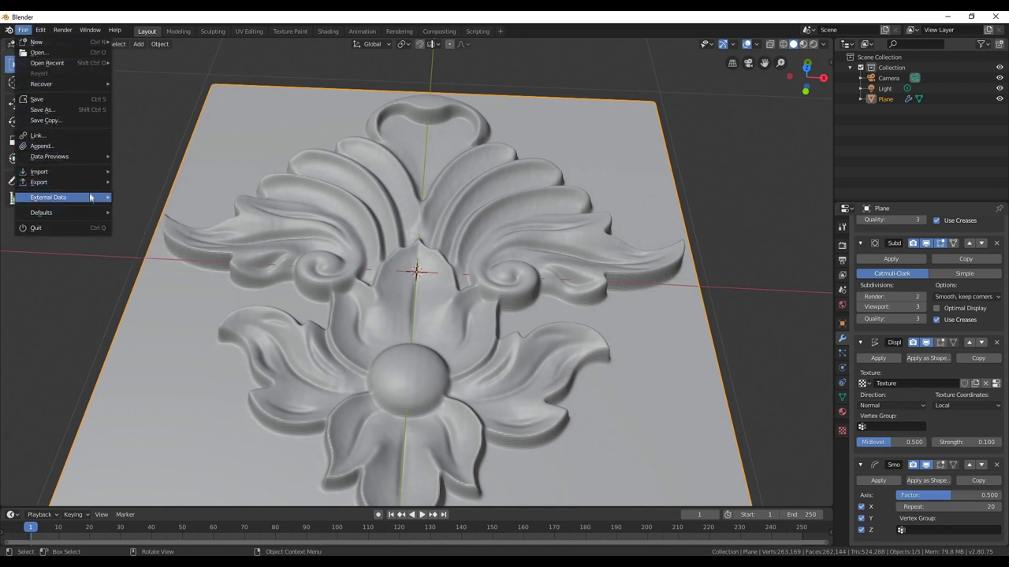
{"action": "mouse_move", "coordinate": [39, 183]}
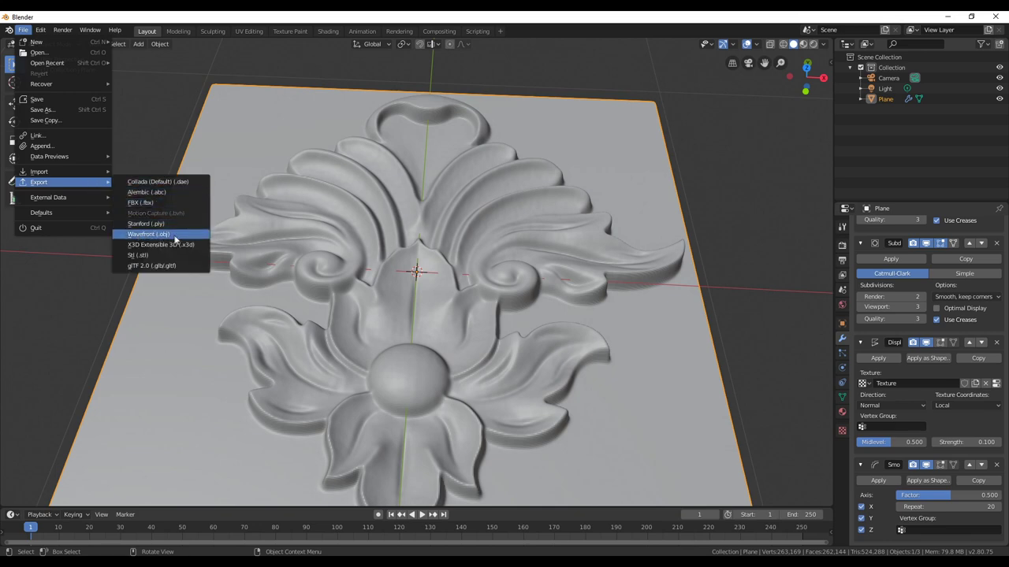
{"action": "left_click", "coordinate": [175, 236]}
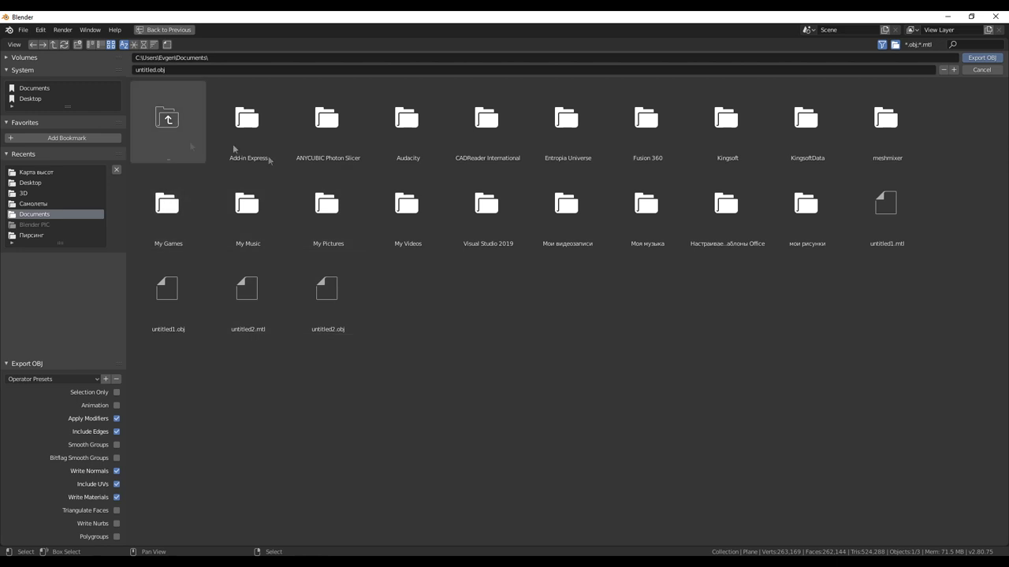
{"action": "left_click", "coordinate": [23, 193]}
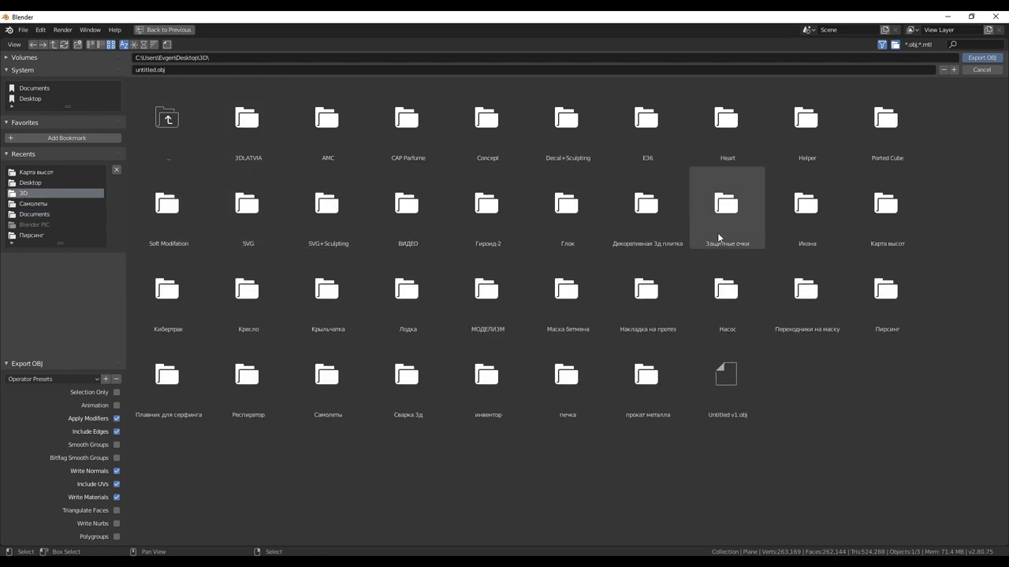
{"action": "left_click", "coordinate": [873, 210]}
{"action": "left_click", "coordinate": [154, 69]}
{"action": "type", "text": "Video-1"}
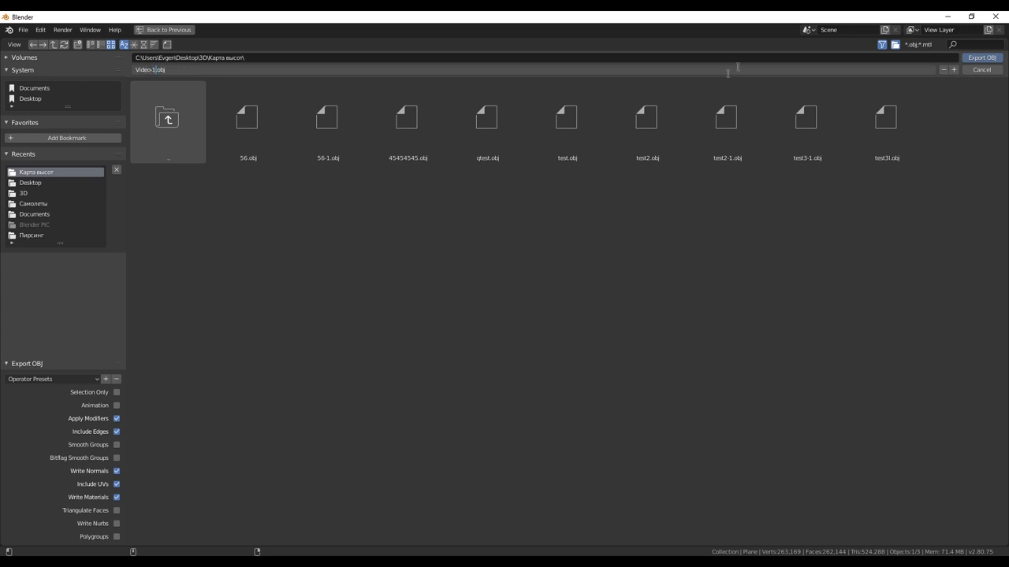
{"action": "left_click", "coordinate": [990, 63]}
{"action": "left_click", "coordinate": [990, 60]}
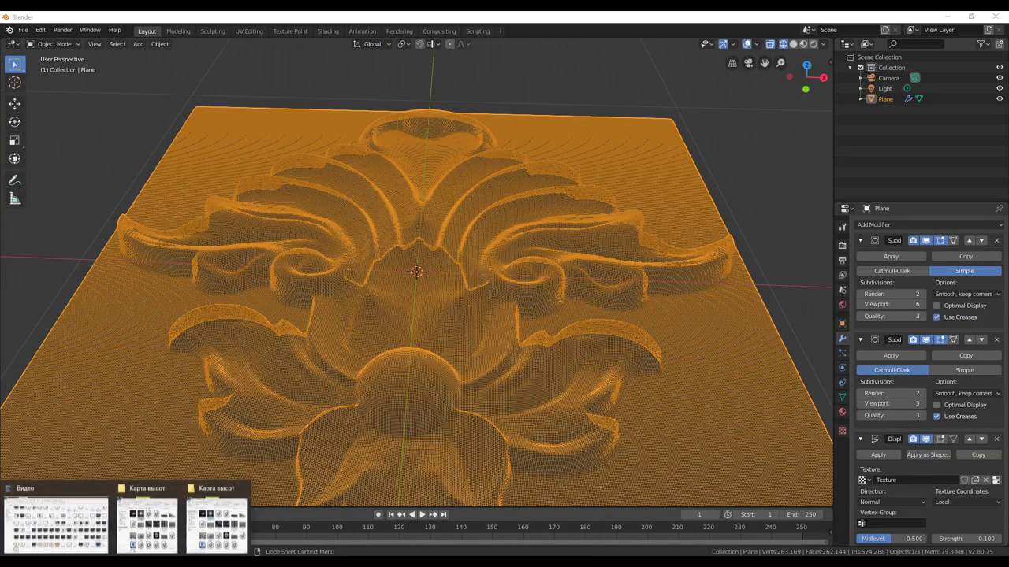
Find the 35.4 MB Video-1.obj in the Карта высот folder and preview it in 3D Viewer.
{"action": "left_click", "coordinate": [55, 520]}
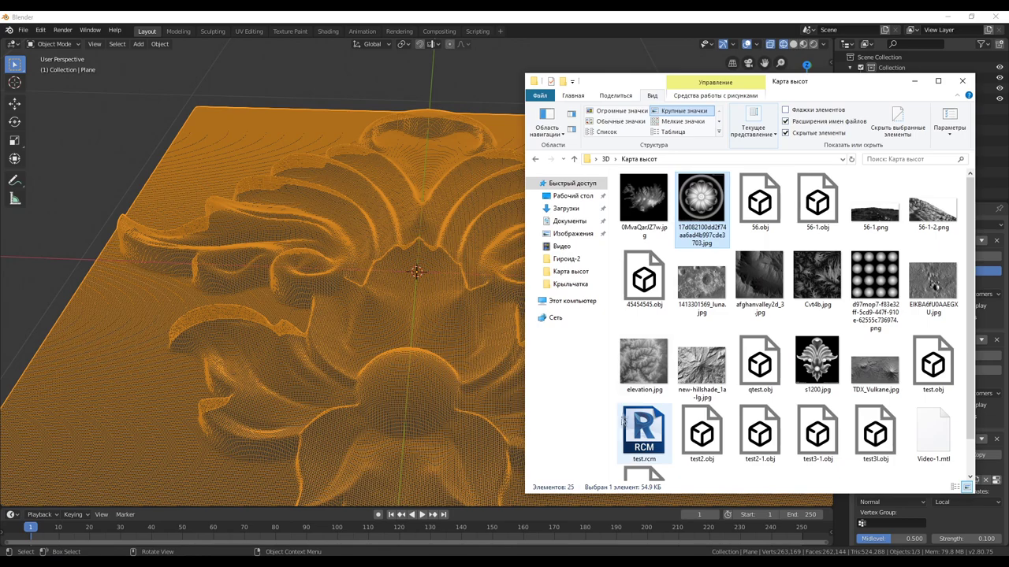
{"action": "scroll", "coordinate": [760, 367], "scroll_direction": "down", "scroll_amount": 1}
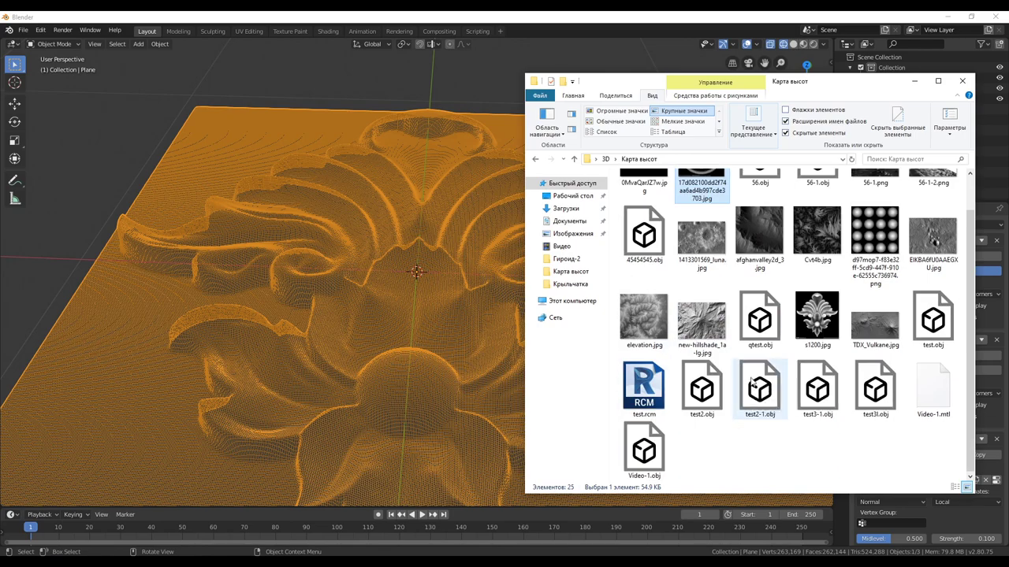
{"action": "double_click", "coordinate": [646, 459]}
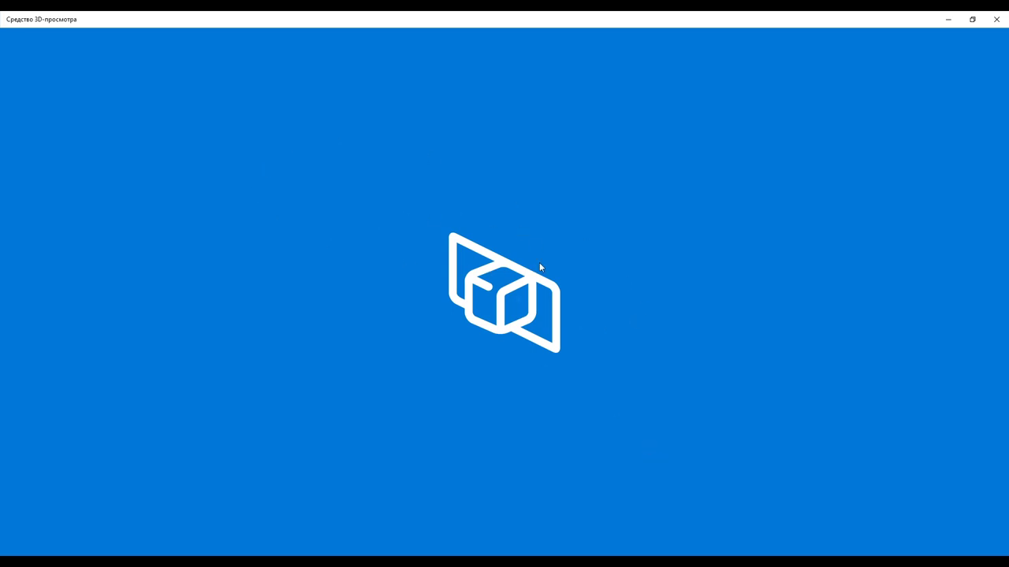
{"action": "left_click", "coordinate": [996, 19]}
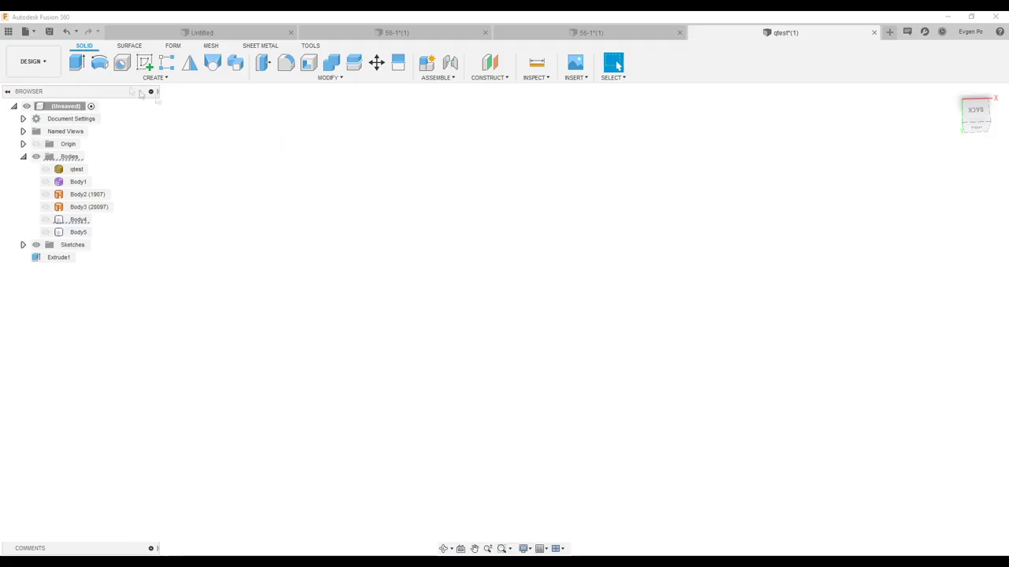
Open Video-1.obj from the 3D > Карта высот folder in Fusion 360 via Open from my computer.
{"action": "left_click", "coordinate": [25, 36]}
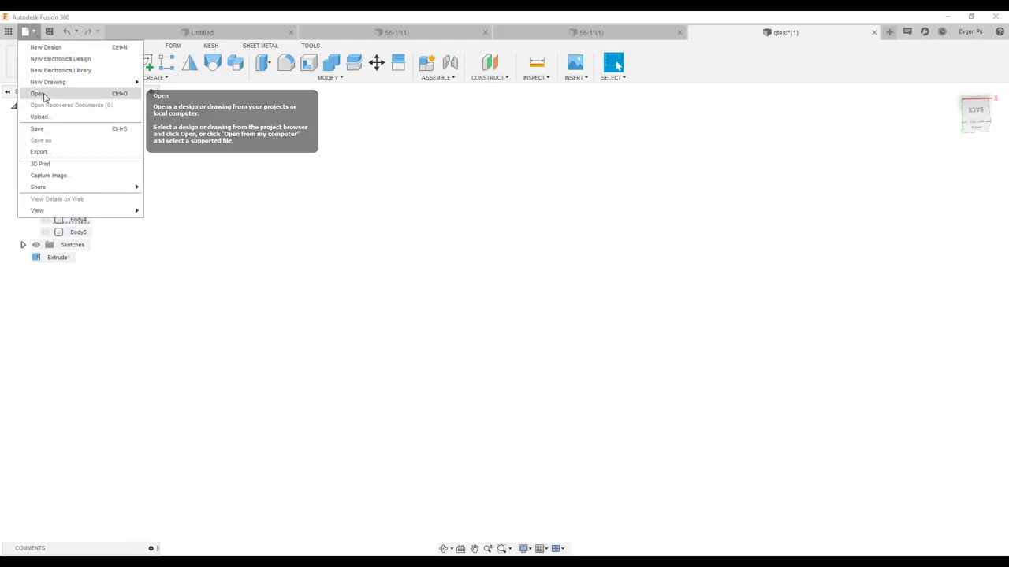
{"action": "left_click", "coordinate": [39, 93]}
{"action": "left_click", "coordinate": [347, 387]}
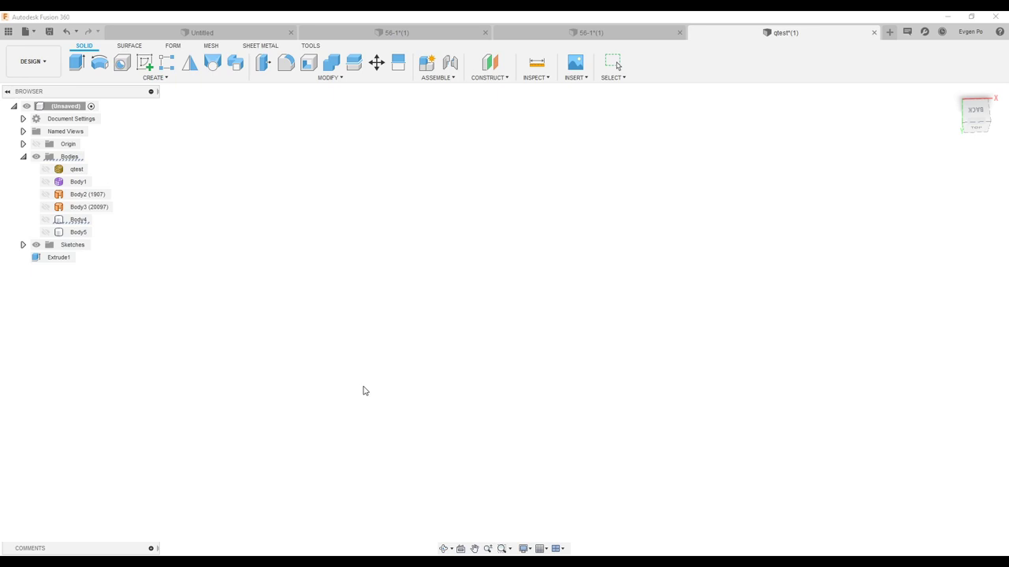
{"action": "left_click", "coordinate": [196, 48]}
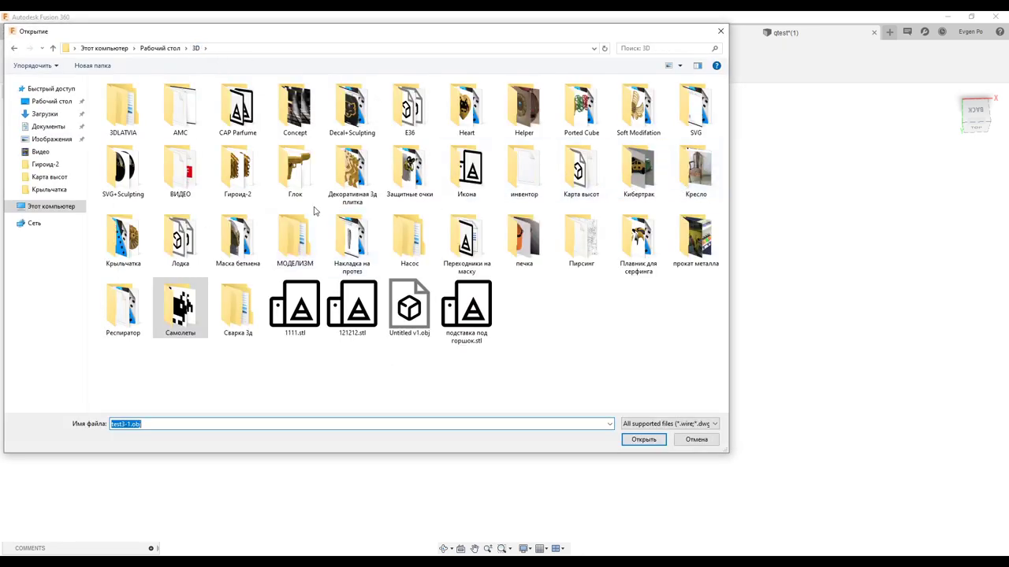
{"action": "double_click", "coordinate": [587, 178]}
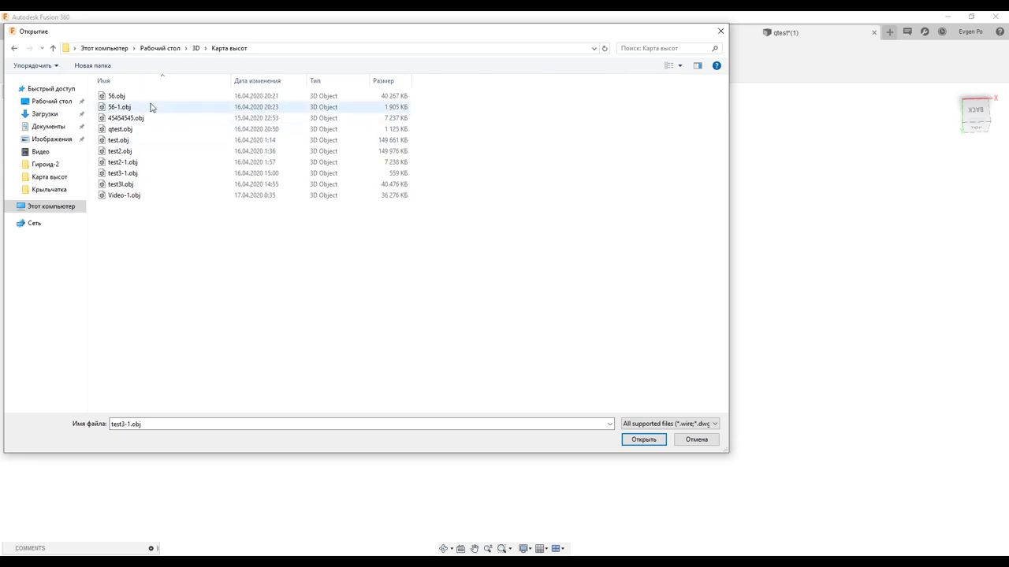
{"action": "double_click", "coordinate": [128, 198]}
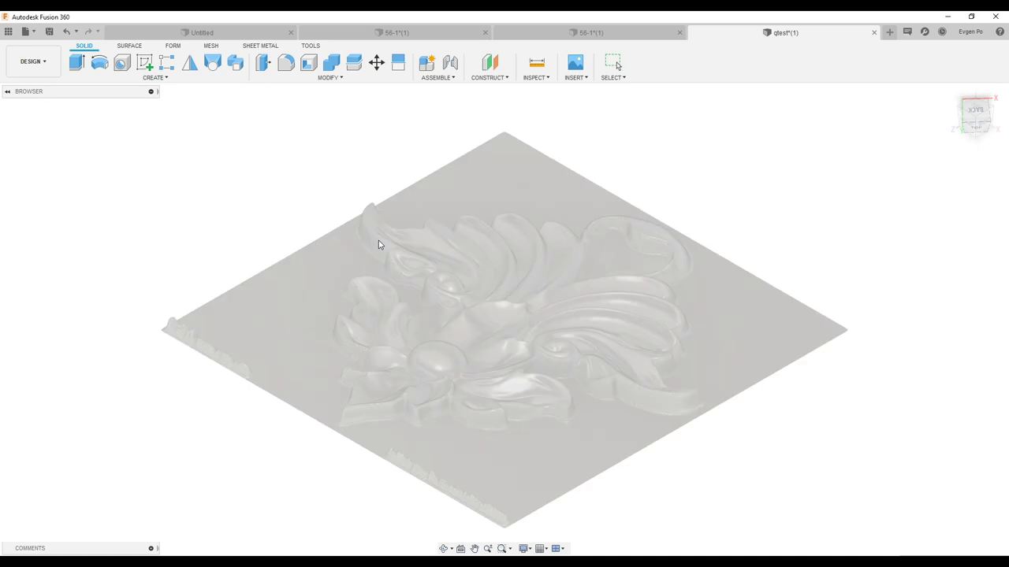
Orbit and zoom around the imported leaf-ornament relief to inspect it from several angles.
{"action": "left_click_drag", "start_coordinate": [467, 316], "coordinate": [515, 323], "text": "shift"}
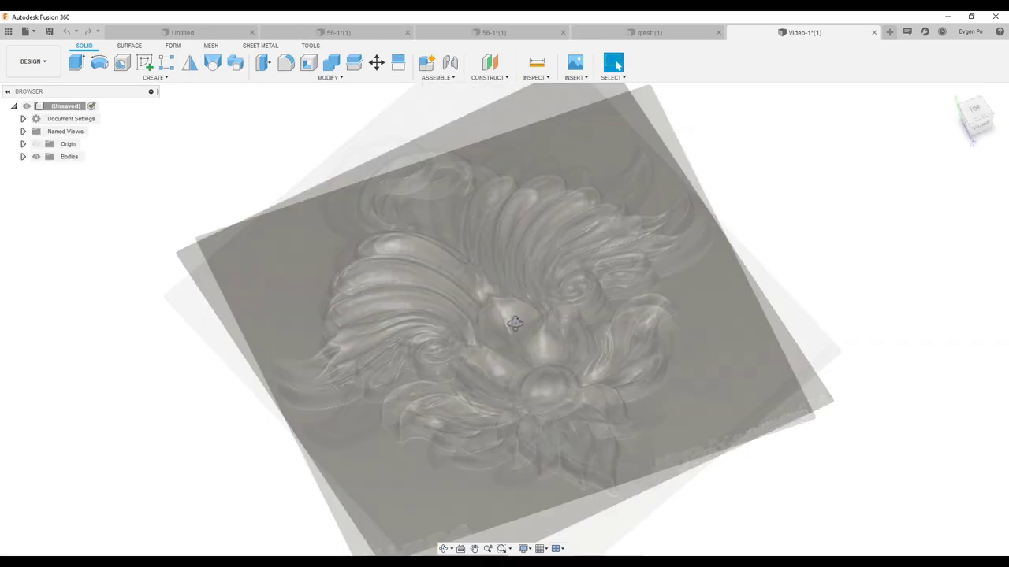
{"action": "middle_click_drag", "start_coordinate": [514, 323], "coordinate": [520, 370], "text": "shift"}
{"action": "scroll", "coordinate": [520, 378], "scroll_direction": "down", "scroll_amount": 3}
{"action": "scroll", "coordinate": [520, 378], "scroll_direction": "down", "scroll_amount": 2}
{"action": "scroll", "coordinate": [521, 376], "scroll_direction": "up", "scroll_amount": 8}
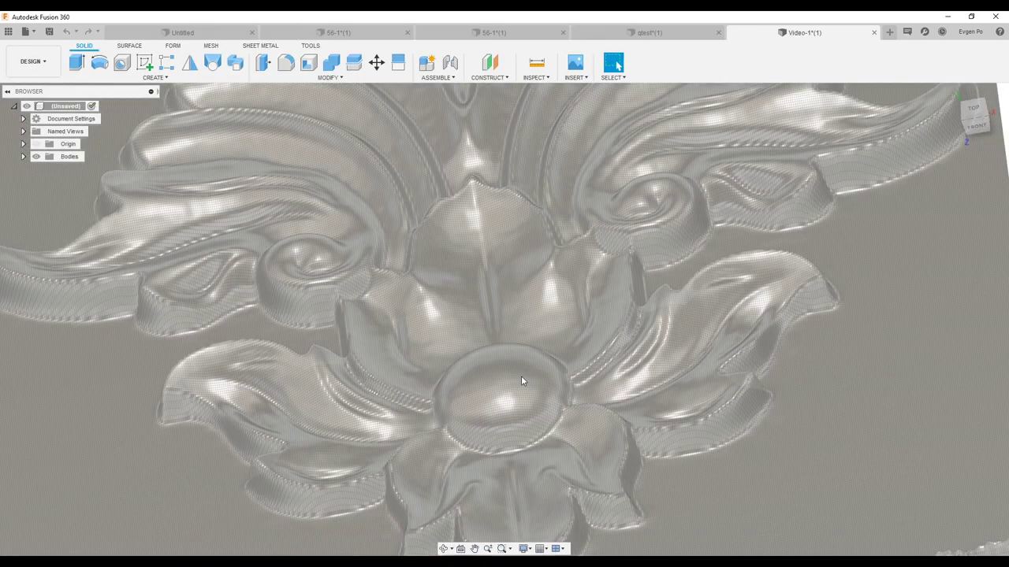
{"action": "mouse_move", "coordinate": [509, 366]}
{"action": "middle_mouse_down", "text": "shift"}
{"action": "mouse_move", "coordinate": [494, 347]}
{"action": "mouse_move", "coordinate": [509, 360]}
{"action": "mouse_move", "coordinate": [510, 421]}
{"action": "mouse_move", "coordinate": [507, 405]}
{"action": "middle_mouse_up", "text": "shift"}
{"action": "scroll", "coordinate": [507, 407], "scroll_direction": "up", "scroll_amount": 4}
{"action": "scroll", "coordinate": [506, 408], "scroll_direction": "up", "scroll_amount": 3}
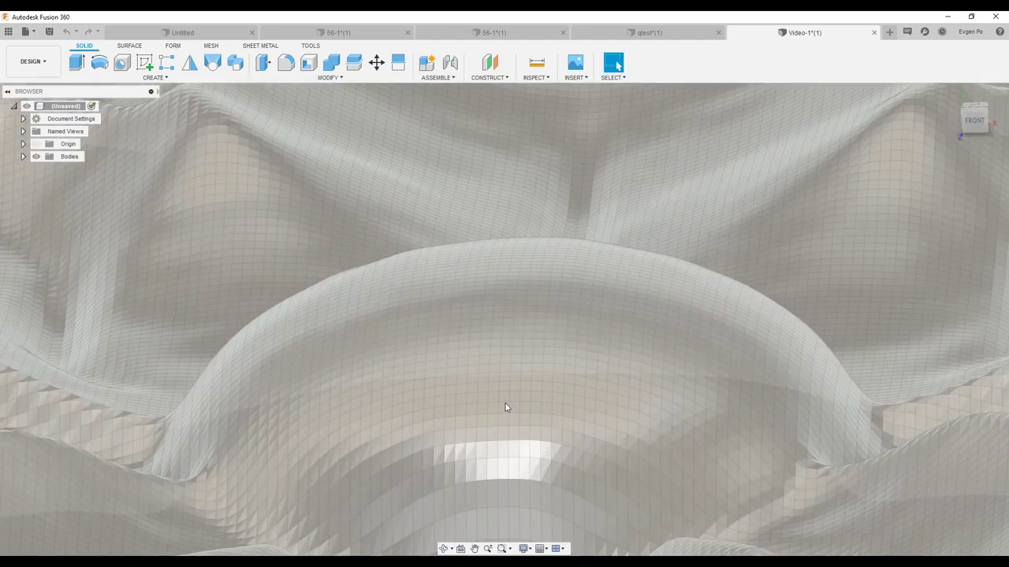
{"action": "scroll", "coordinate": [506, 408], "scroll_direction": "down", "scroll_amount": 1}
{"action": "scroll", "coordinate": [504, 407], "scroll_direction": "down", "scroll_amount": 3}
{"action": "scroll", "coordinate": [507, 405], "scroll_direction": "down", "scroll_amount": 2}
{"action": "scroll", "coordinate": [508, 398], "scroll_direction": "down", "scroll_amount": 2}
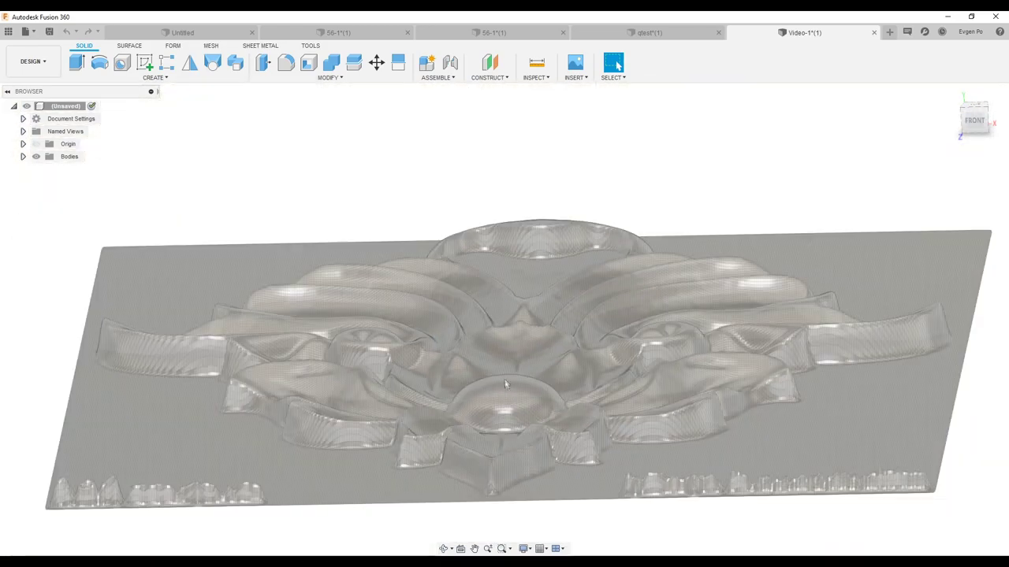
Settle on a straight top-down view and expand Bodies to reveal the Video-1 body.
{"action": "middle_click_drag", "start_coordinate": [506, 385], "coordinate": [506, 400], "text": "shift"}
{"action": "scroll", "coordinate": [506, 400], "scroll_direction": "up", "scroll_amount": 2}
{"action": "scroll", "coordinate": [464, 381], "scroll_direction": "down", "scroll_amount": 3}
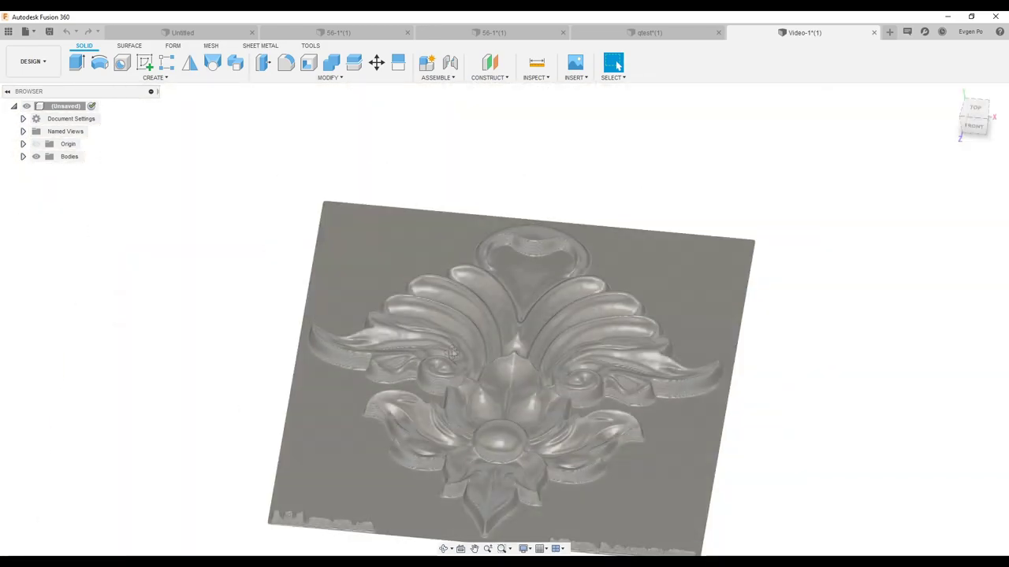
{"action": "middle_click_drag", "start_coordinate": [454, 354], "coordinate": [449, 335], "text": "shift"}
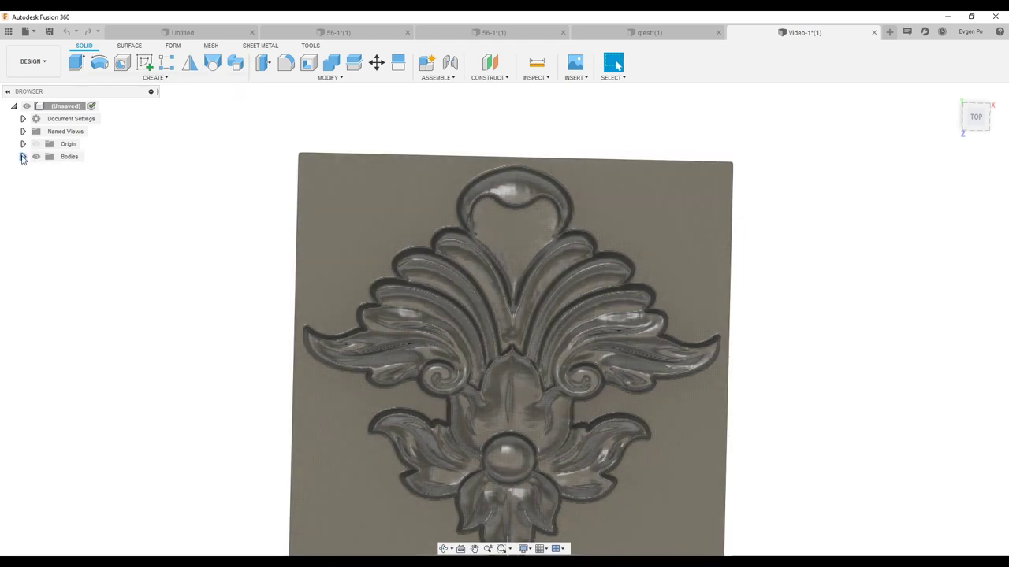
{"action": "left_click", "coordinate": [23, 156]}
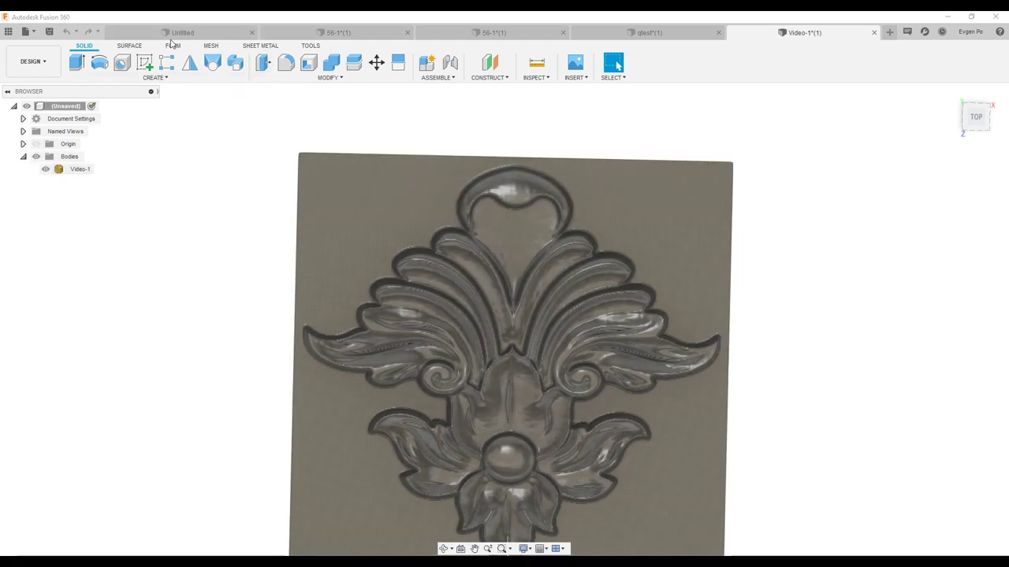
{"action": "left_click", "coordinate": [173, 45]}
Draw a quad face snapped onto the relief surface, creating the freeform Body1.
{"action": "left_click", "coordinate": [212, 63]}
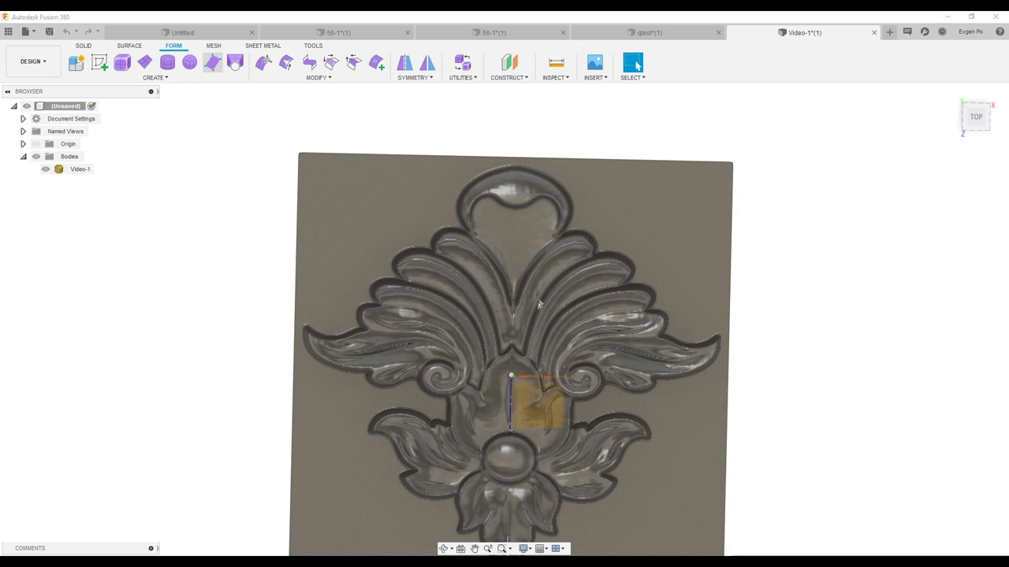
{"action": "scroll", "coordinate": [550, 323], "scroll_direction": "up", "scroll_amount": 5}
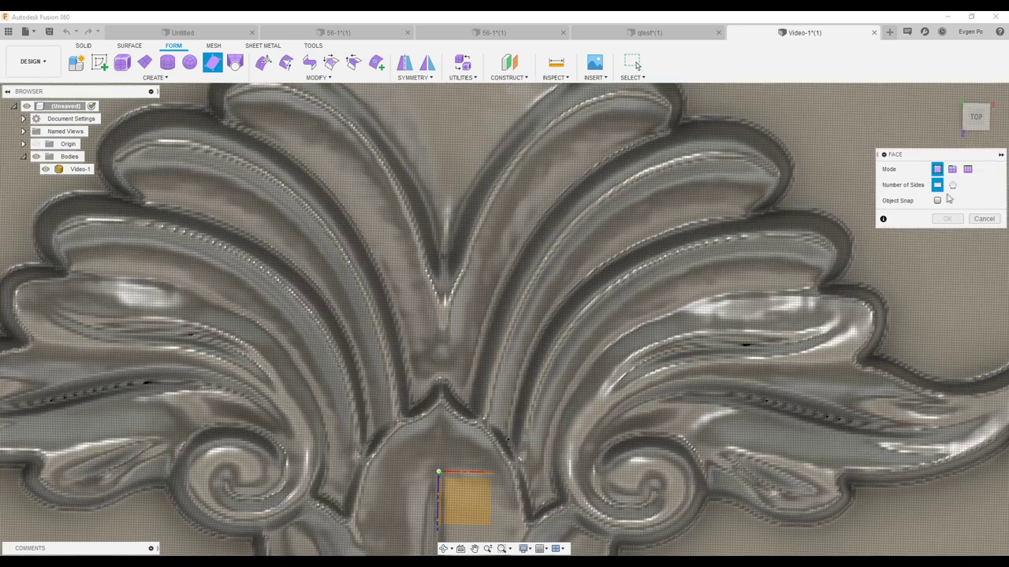
{"action": "left_click", "coordinate": [937, 201]}
{"action": "scroll", "coordinate": [473, 339], "scroll_direction": "up", "scroll_amount": 2}
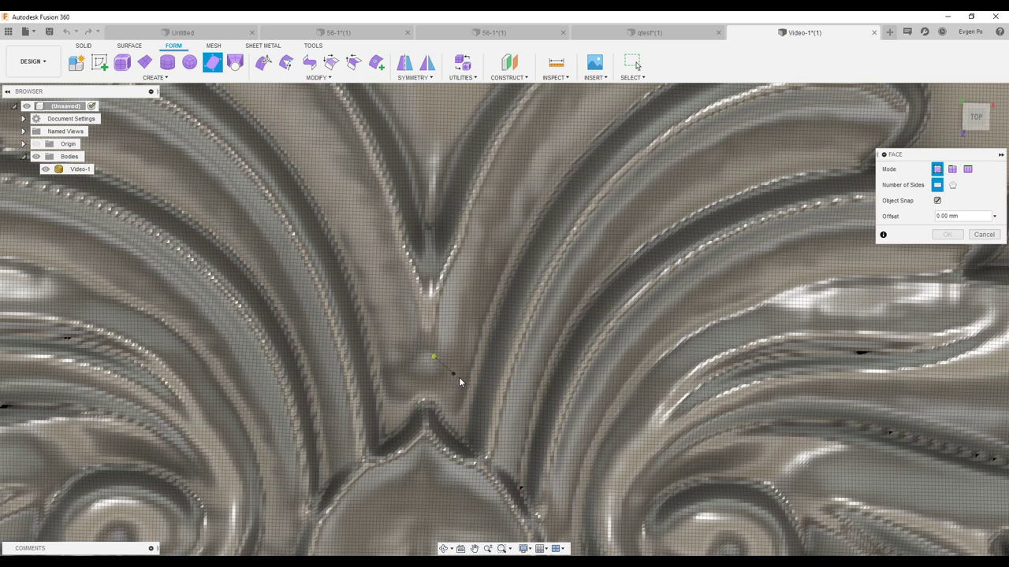
{"action": "left_click", "coordinate": [428, 362]}
{"action": "left_click", "coordinate": [439, 324]}
{"action": "scroll", "coordinate": [429, 271], "scroll_direction": "down", "scroll_amount": 5}
{"action": "scroll", "coordinate": [427, 271], "scroll_direction": "down", "scroll_amount": 5}
{"action": "middle_click_drag", "start_coordinate": [427, 272], "coordinate": [581, 255], "text": "shift"}
{"action": "scroll", "coordinate": [423, 269], "scroll_direction": "down", "scroll_amount": 3}
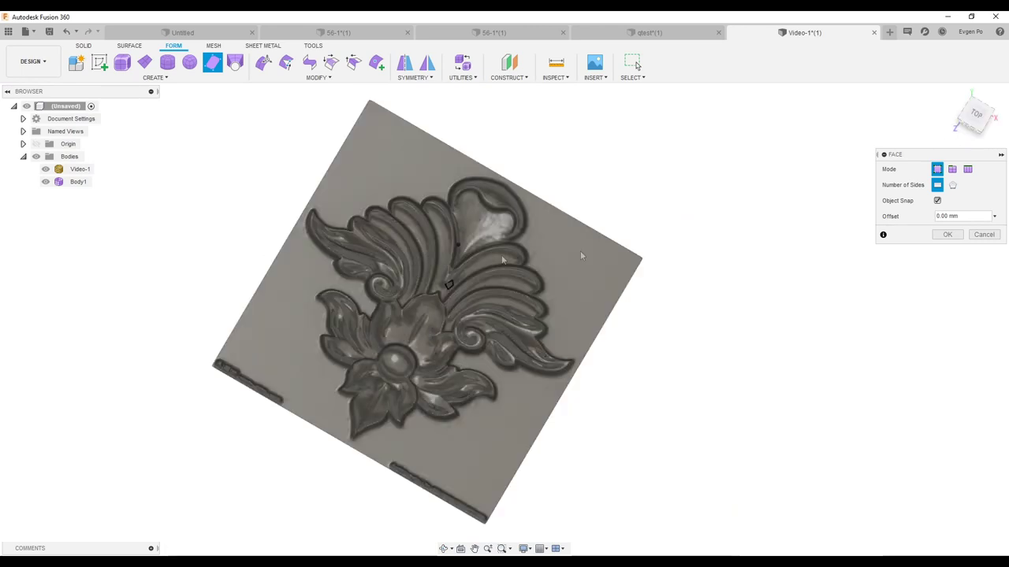
{"action": "scroll", "coordinate": [423, 286], "scroll_direction": "up", "scroll_amount": 3}
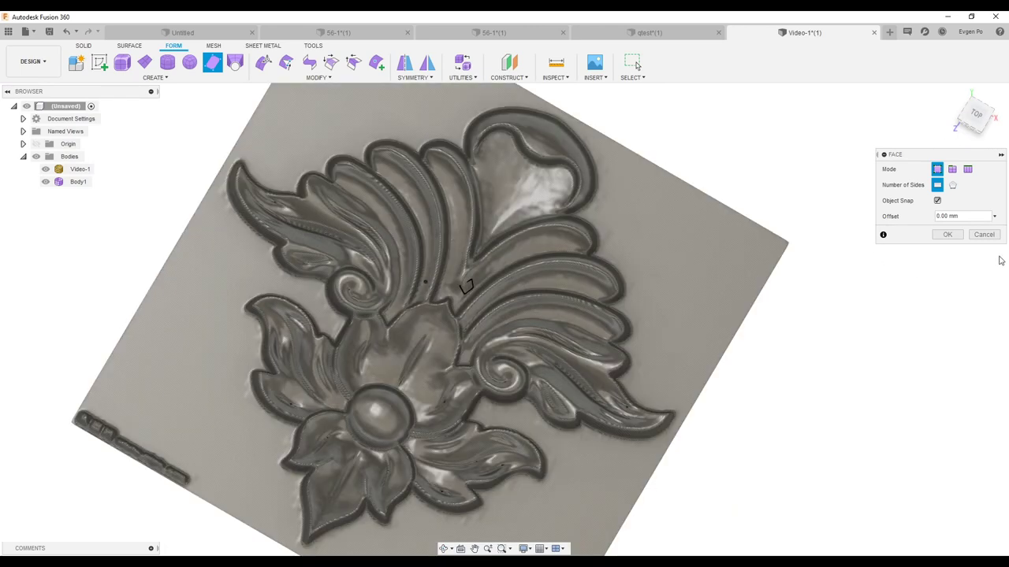
{"action": "left_click", "coordinate": [984, 235]}
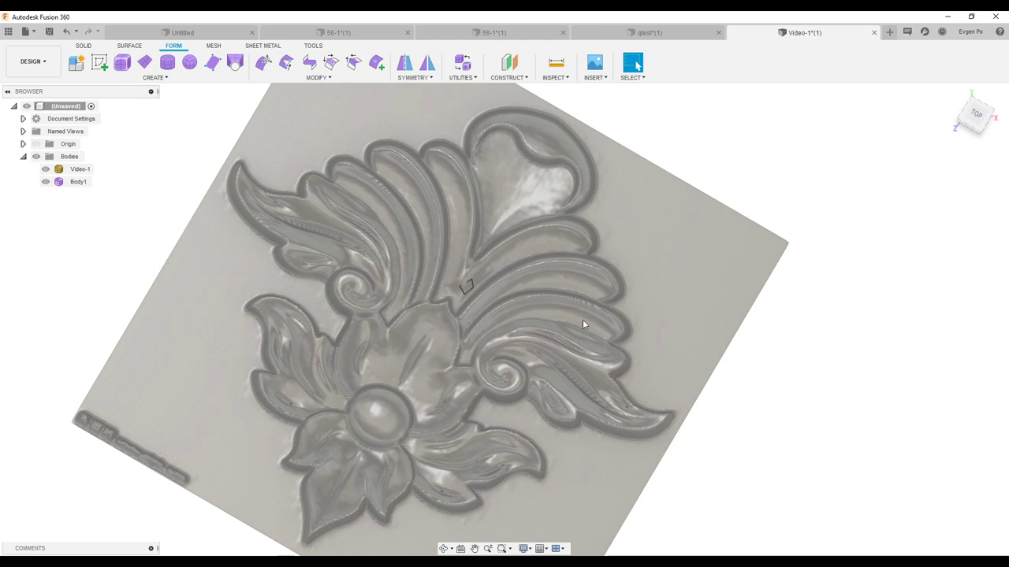
Hide Body1, then select the Video-1 body and bring up its context menu.
{"action": "left_click", "coordinate": [583, 323]}
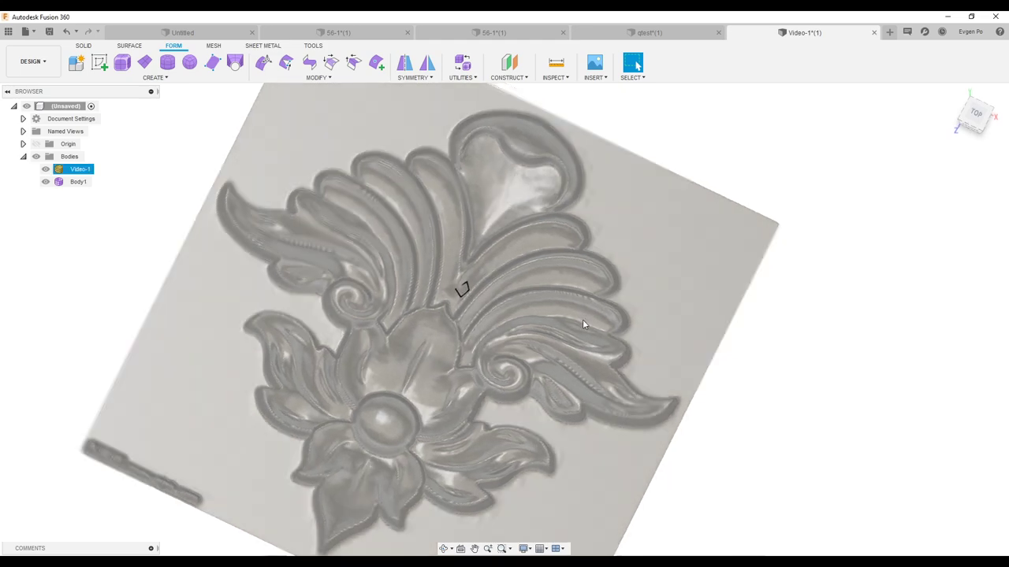
{"action": "middle_click_drag", "start_coordinate": [583, 319], "coordinate": [323, 299], "text": "shift"}
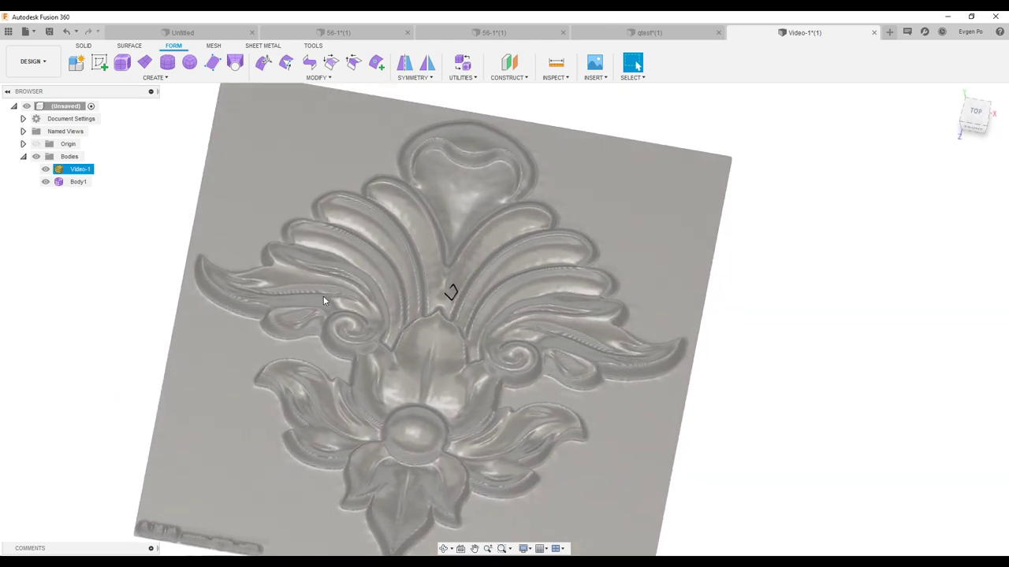
{"action": "left_click", "coordinate": [55, 198]}
{"action": "left_click", "coordinate": [44, 182]}
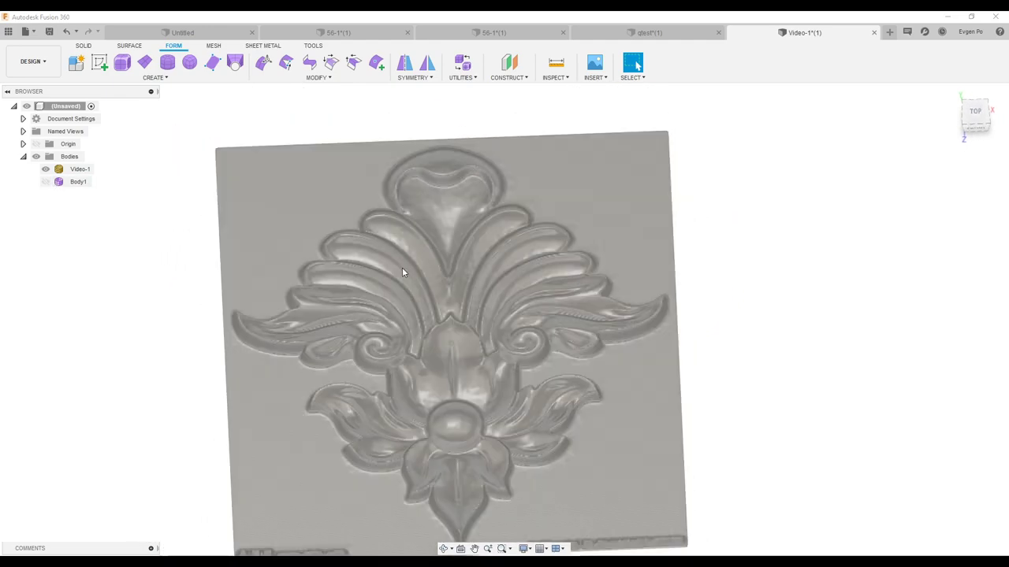
{"action": "left_click", "coordinate": [78, 168]}
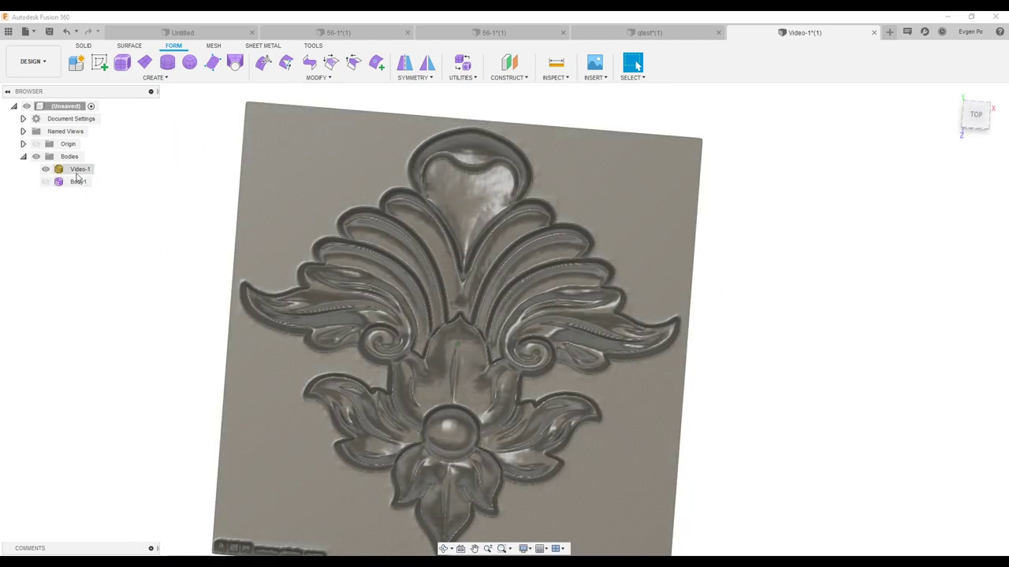
{"action": "right_click", "coordinate": [79, 170]}
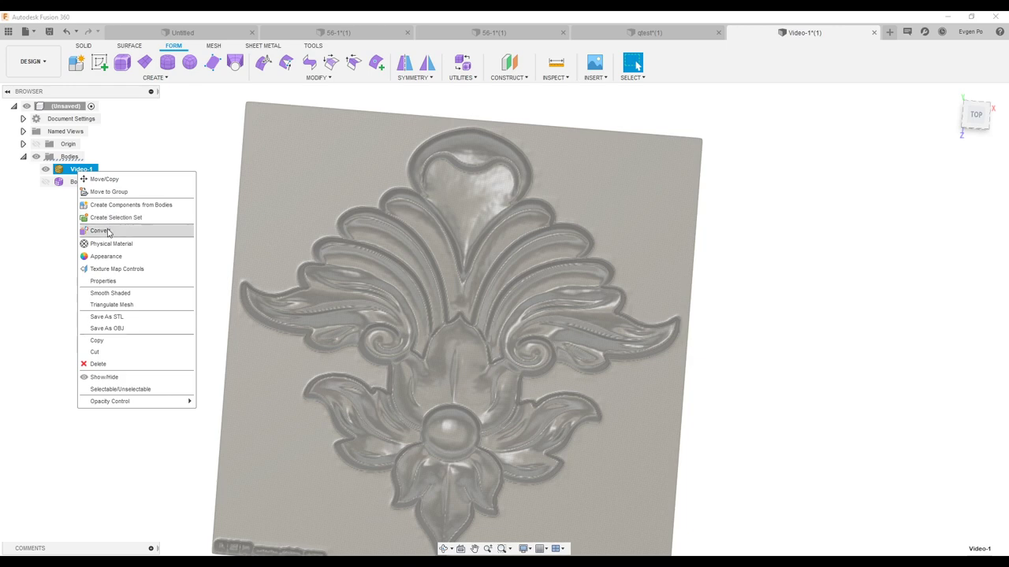
Convert the Video-1 relief using the T-Splines to BRep conversion type.
{"action": "left_click", "coordinate": [108, 232]}
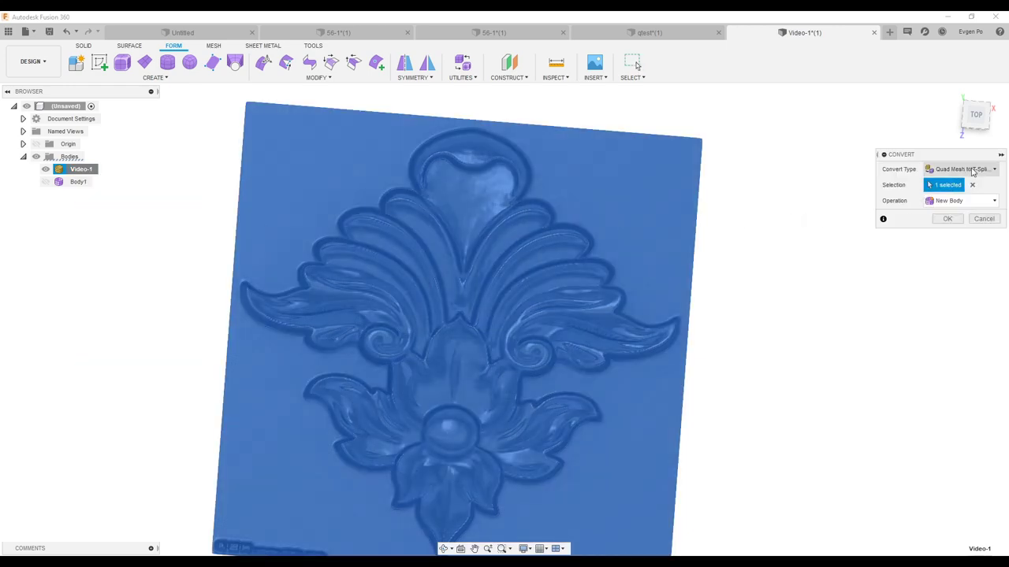
{"action": "left_click", "coordinate": [973, 170]}
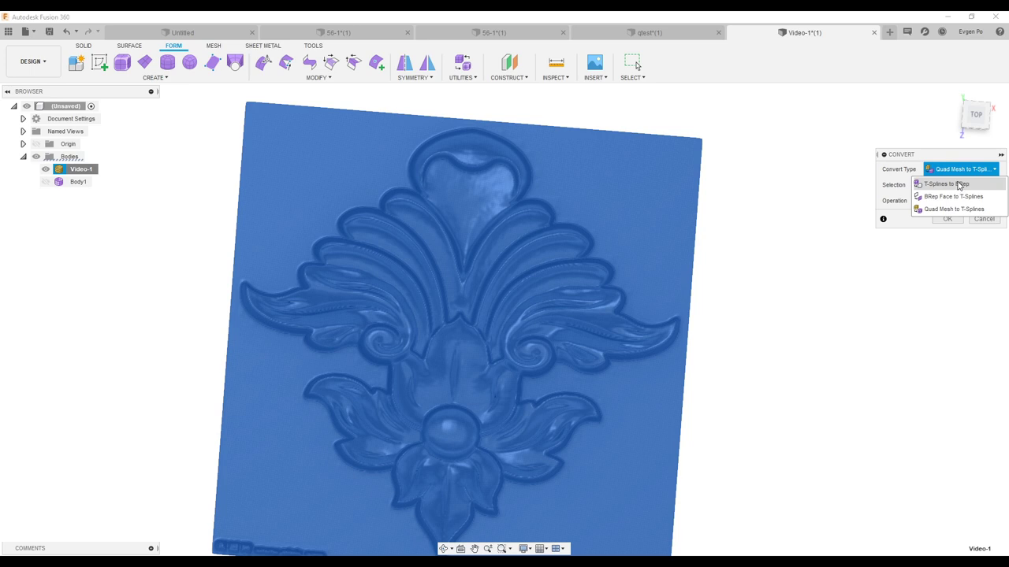
{"action": "left_click", "coordinate": [955, 209]}
{"action": "left_click", "coordinate": [985, 220]}
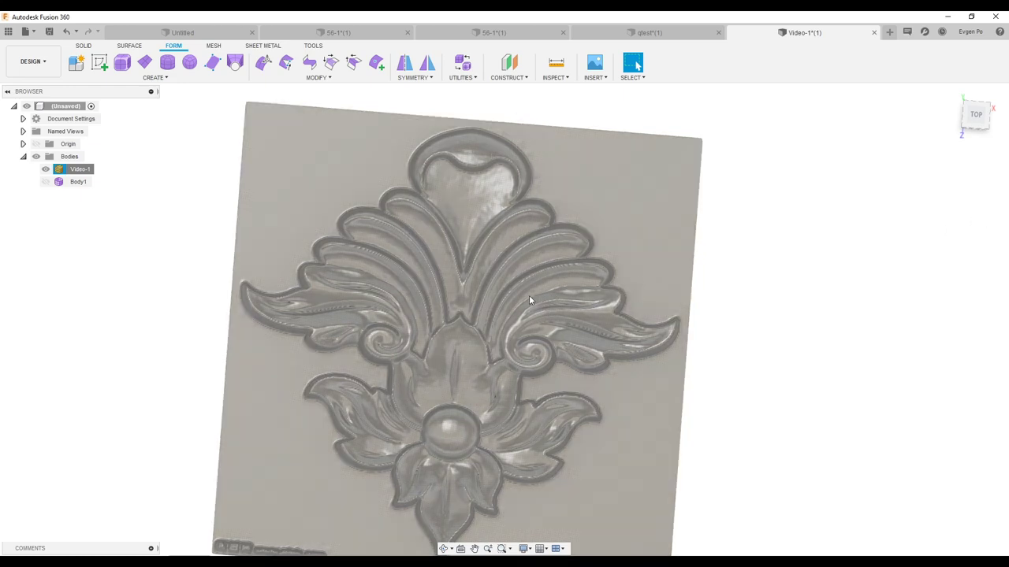
{"action": "mouse_move", "coordinate": [458, 245]}
{"action": "middle_mouse_down", "text": "shift"}
{"action": "mouse_move", "coordinate": [465, 385]}
{"action": "mouse_move", "coordinate": [472, 379]}
{"action": "middle_mouse_up", "text": "shift"}
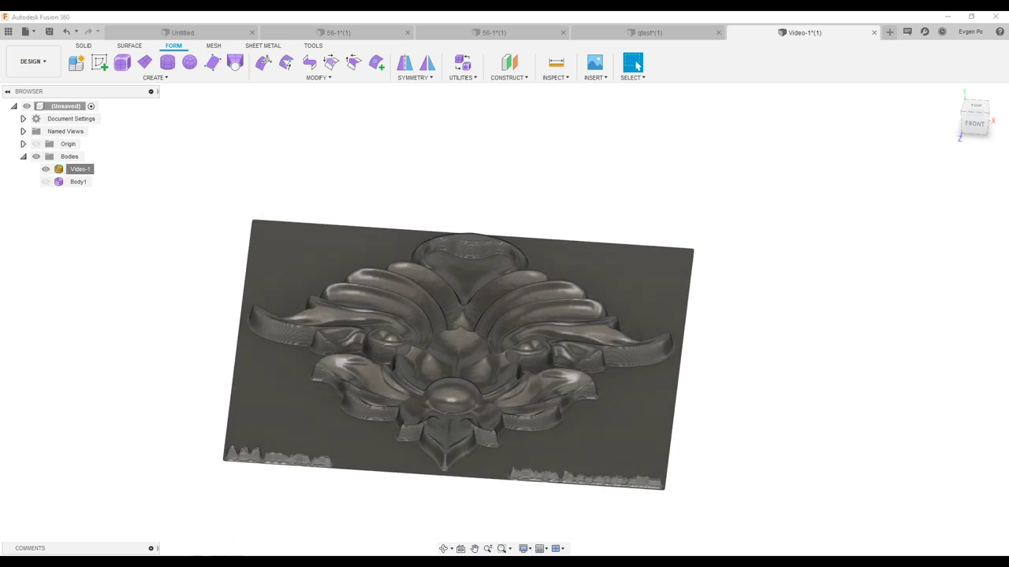
{"action": "left_click", "coordinate": [205, 529]}
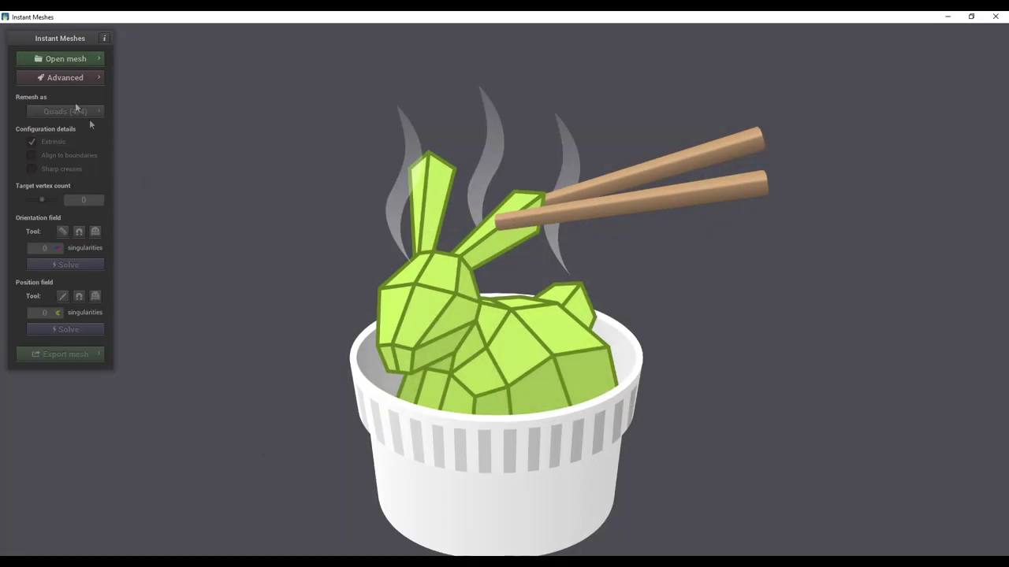
Load the relief OBJ mesh and solve its orientation field, giving 145 singularities.
{"action": "left_click", "coordinate": [64, 58]}
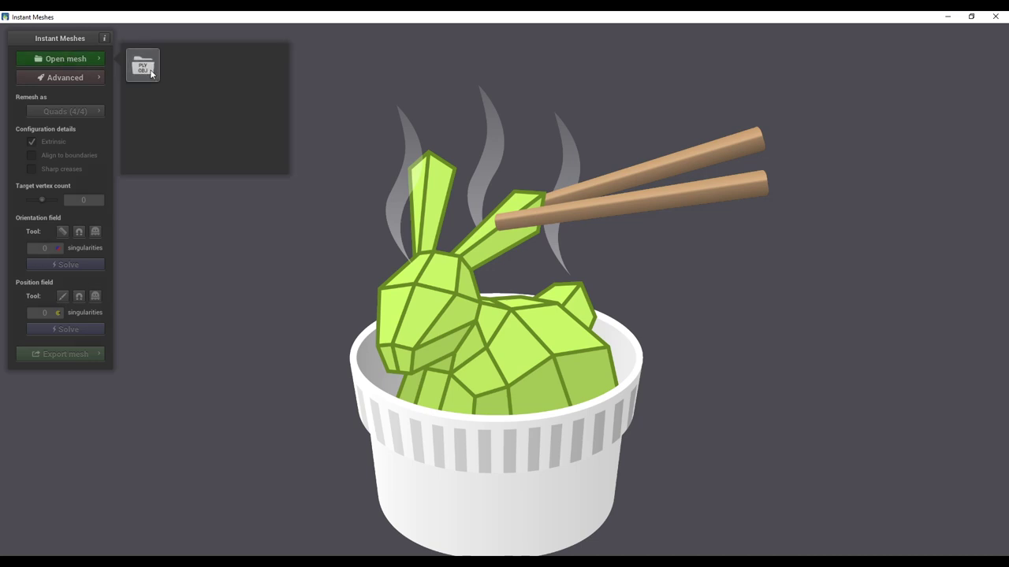
{"action": "left_click", "coordinate": [150, 71]}
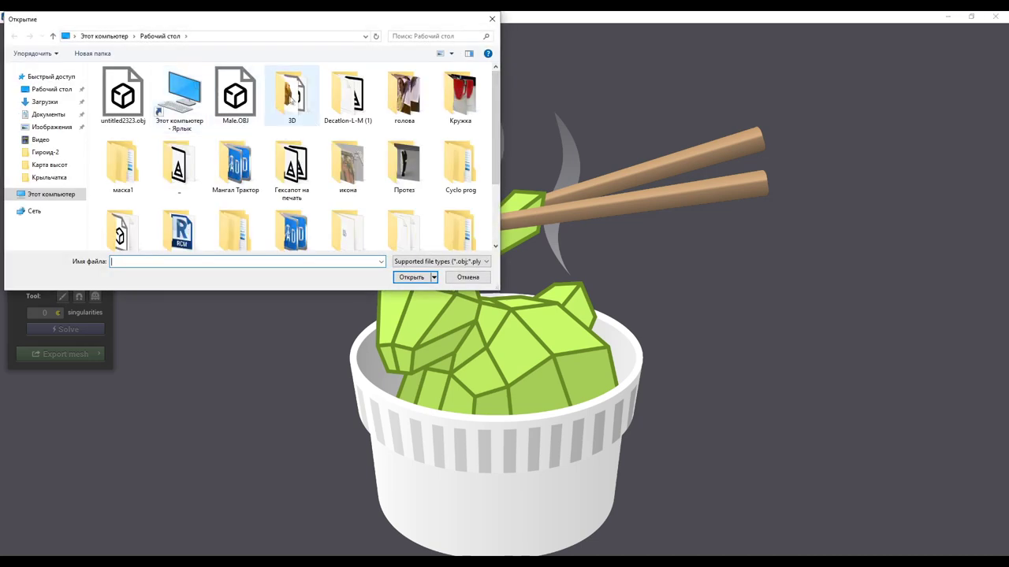
{"action": "key", "text": "Escape"}
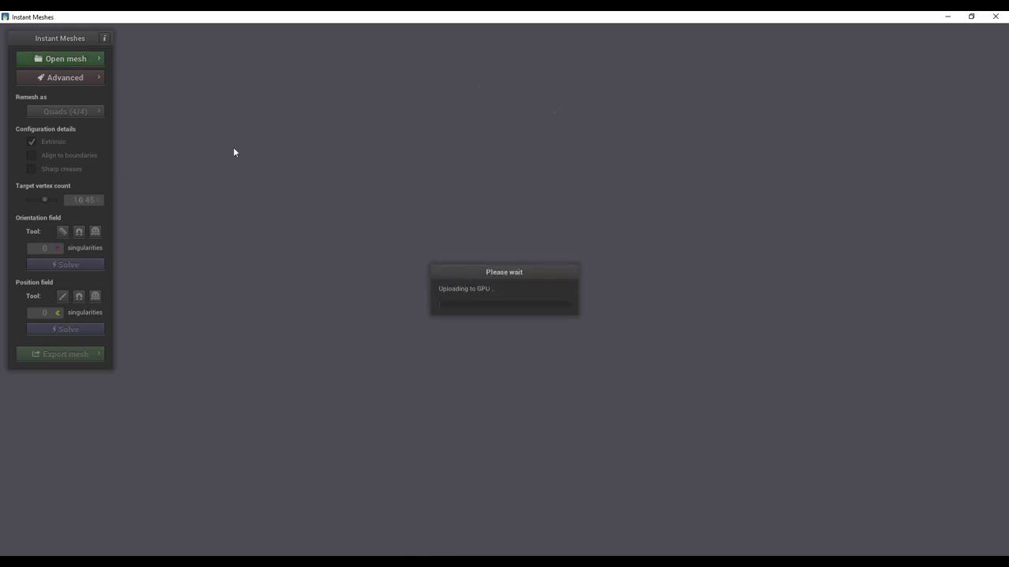
{"action": "left_click_drag", "start_coordinate": [513, 277], "coordinate": [512, 491]}
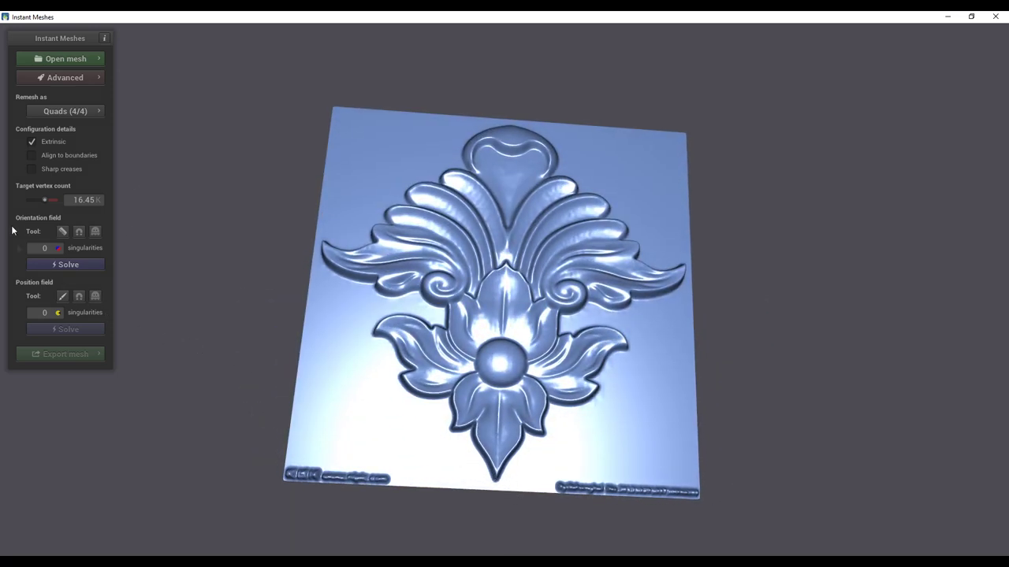
{"action": "left_click", "coordinate": [60, 264]}
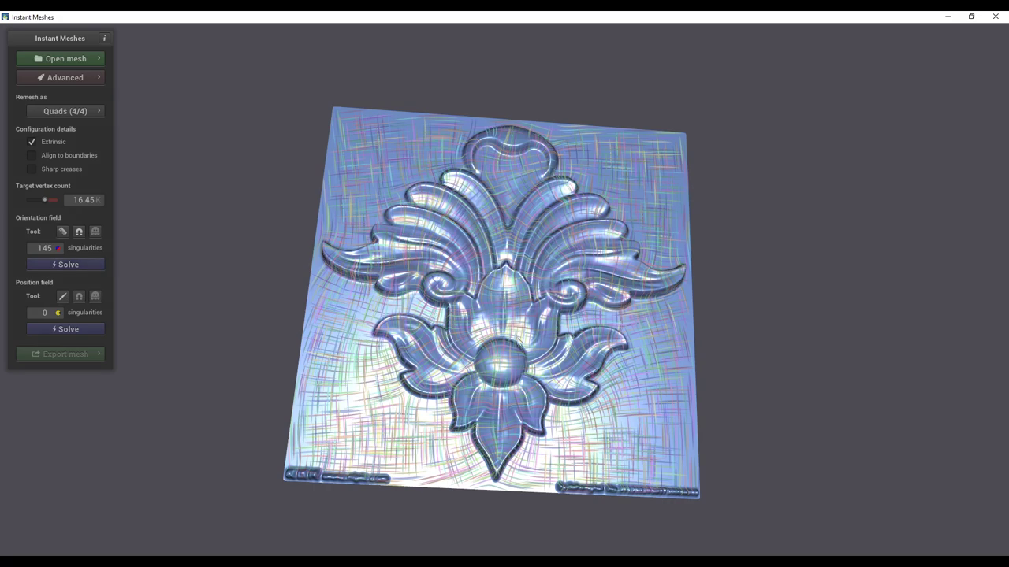
{"action": "scroll", "coordinate": [513, 306], "scroll_direction": "up", "scroll_amount": 1}
{"action": "scroll", "coordinate": [510, 310], "scroll_direction": "up", "scroll_amount": 3}
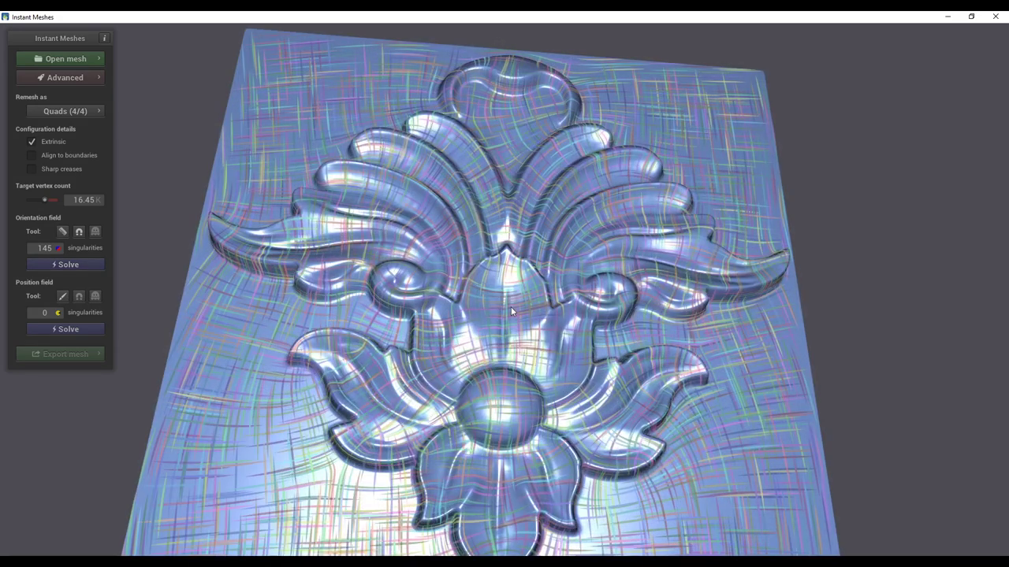
Solve the position field (879 singularities), declining target changes to keep 16.45K vertices.
{"action": "left_click", "coordinate": [88, 330]}
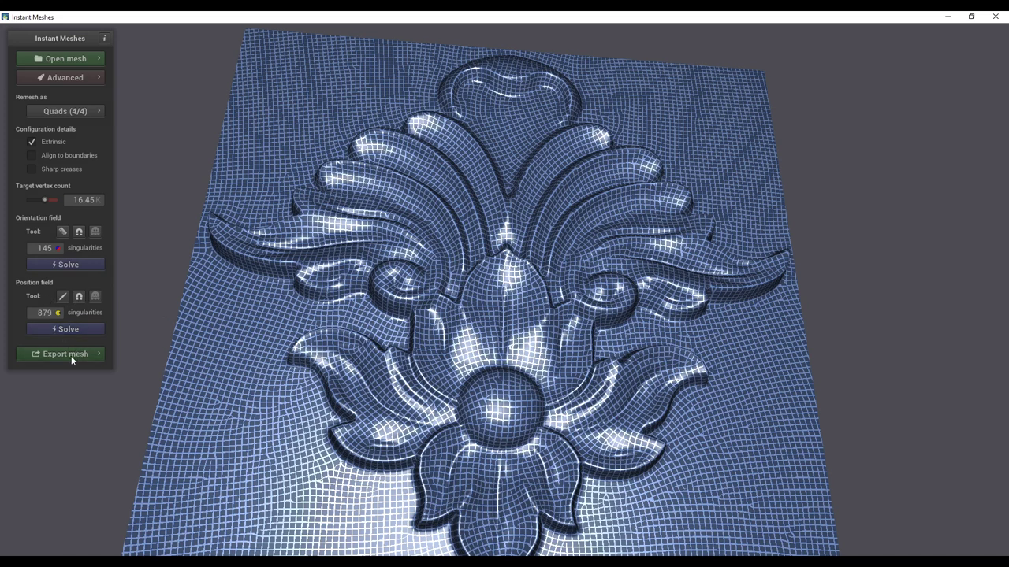
{"action": "left_click_drag", "start_coordinate": [44, 199], "coordinate": [49, 199]}
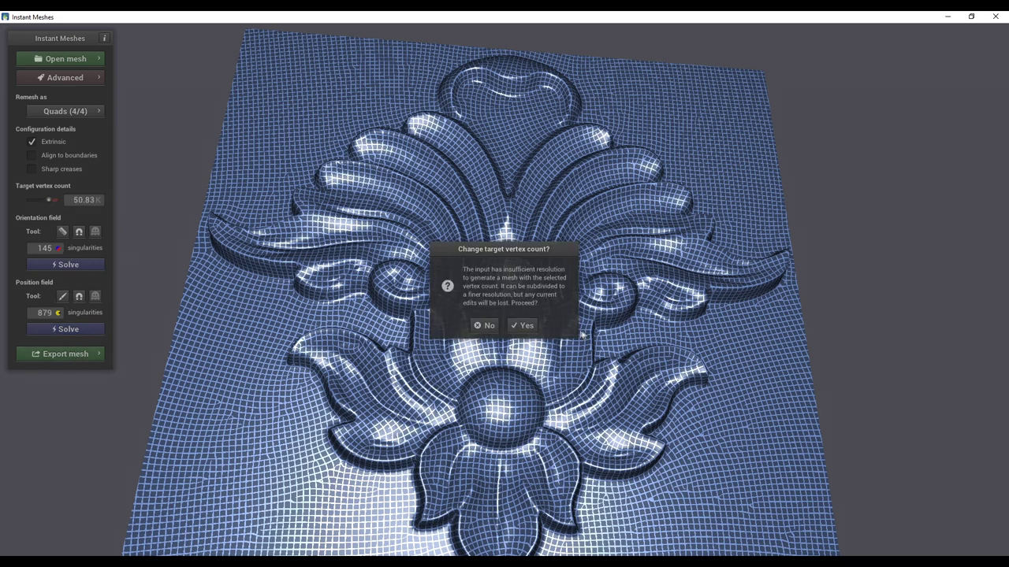
{"action": "left_click", "coordinate": [487, 326]}
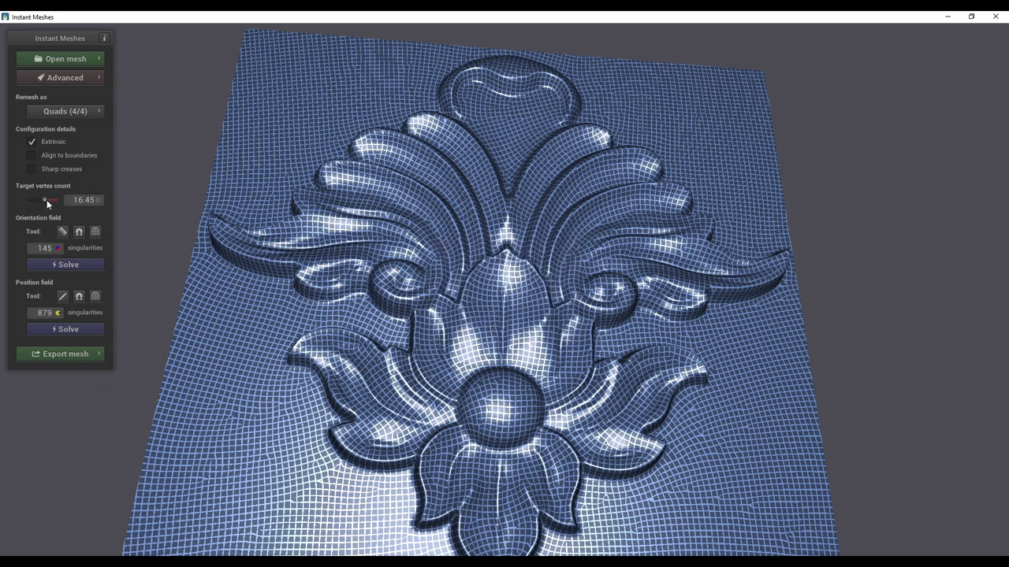
{"action": "left_click_drag", "start_coordinate": [47, 198], "coordinate": [47, 199]}
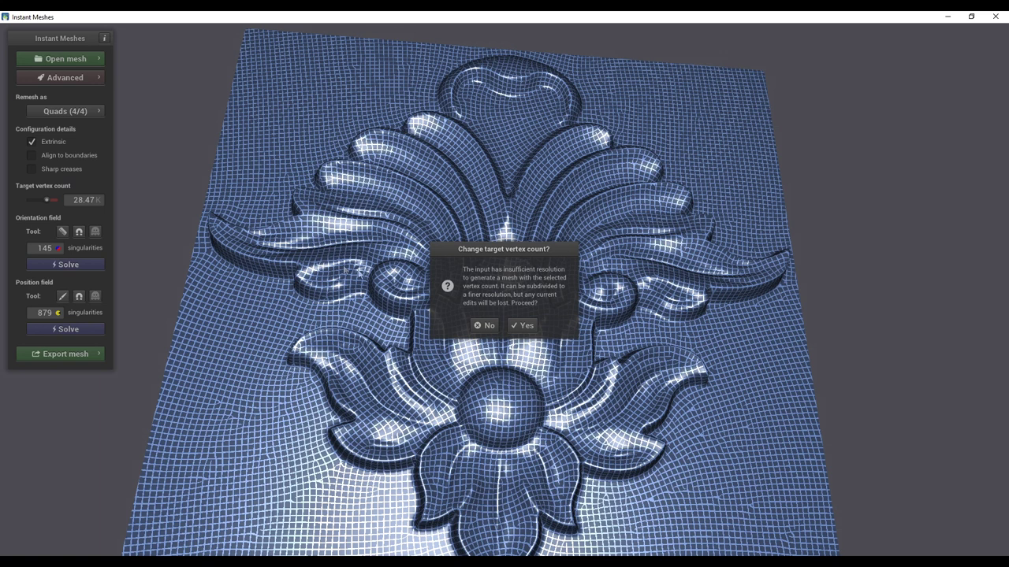
{"action": "left_click", "coordinate": [487, 325]}
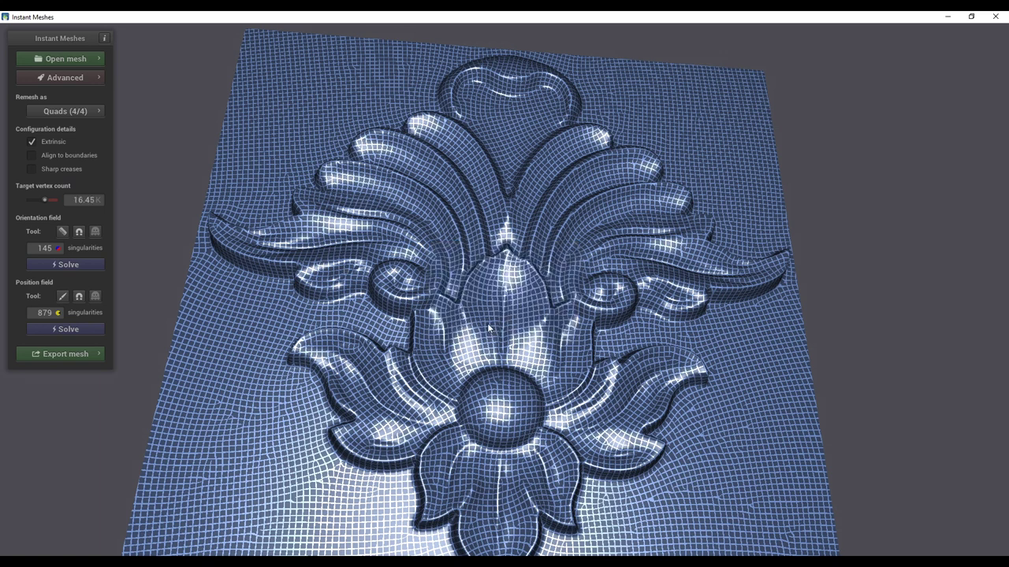
{"action": "left_click", "coordinate": [68, 353]}
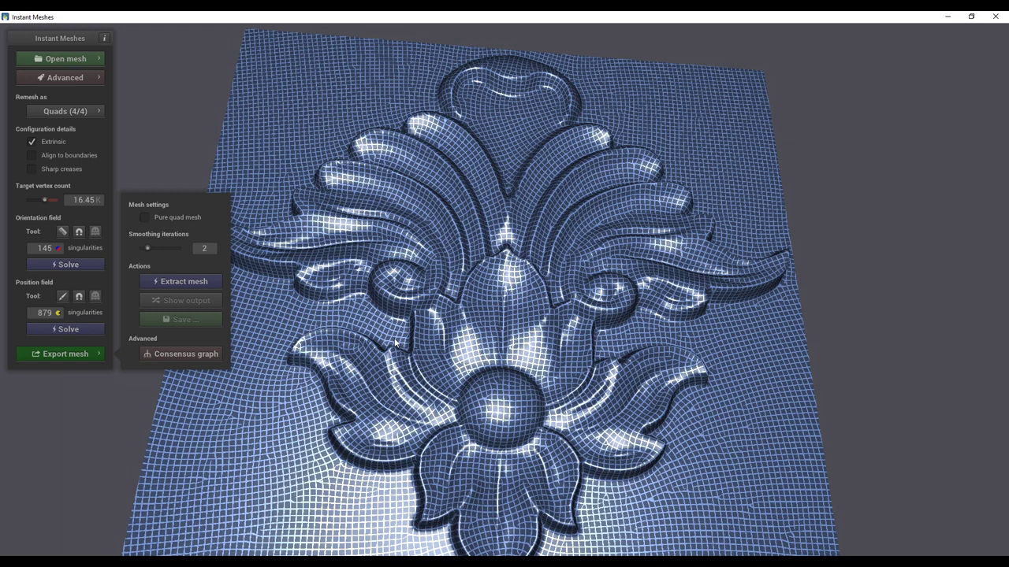
Extract the quad mesh and try saving it, dismissing the unknown file extension error.
{"action": "left_click", "coordinate": [181, 281]}
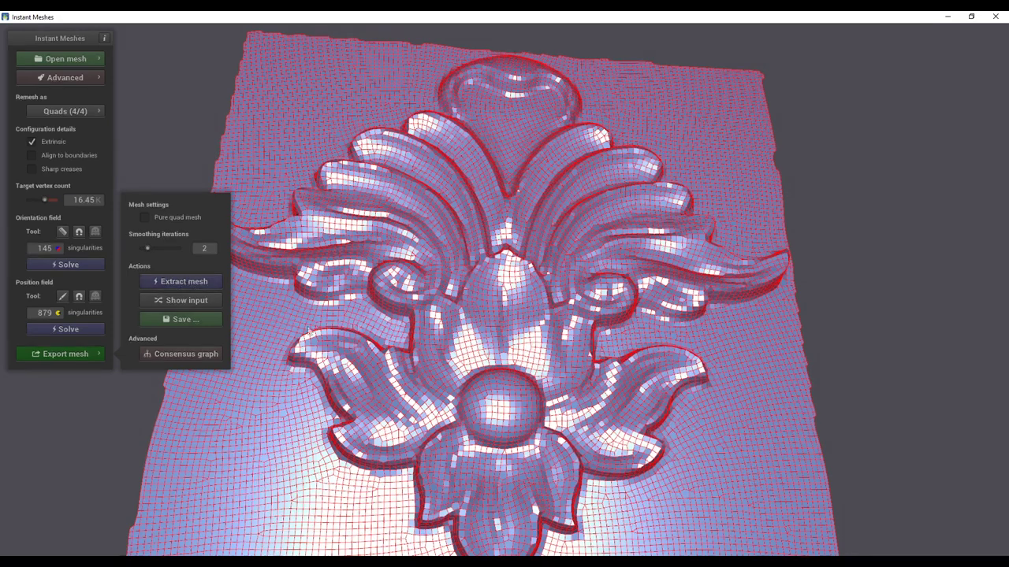
{"action": "left_click", "coordinate": [180, 320]}
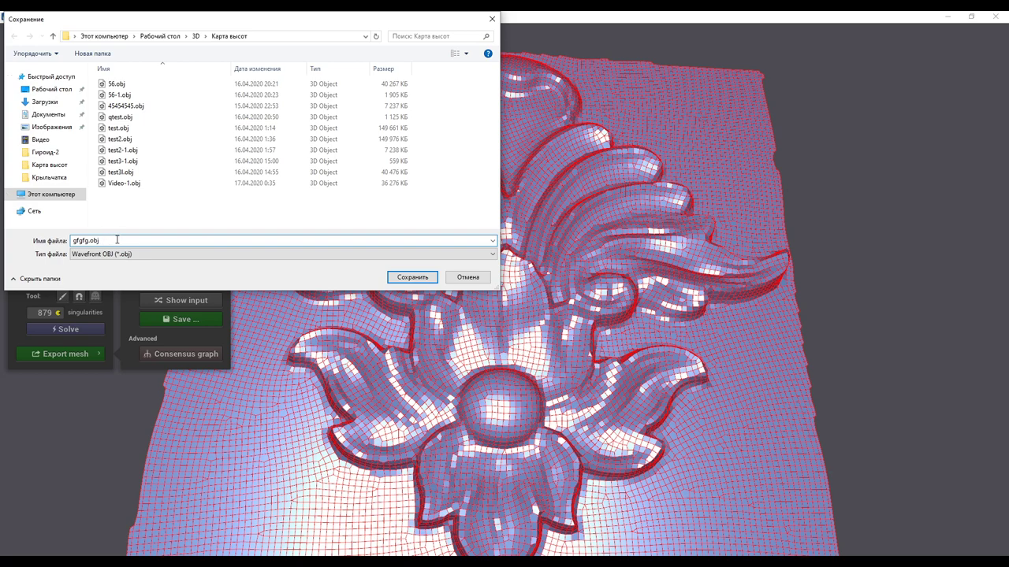
{"action": "left_click", "coordinate": [395, 276]}
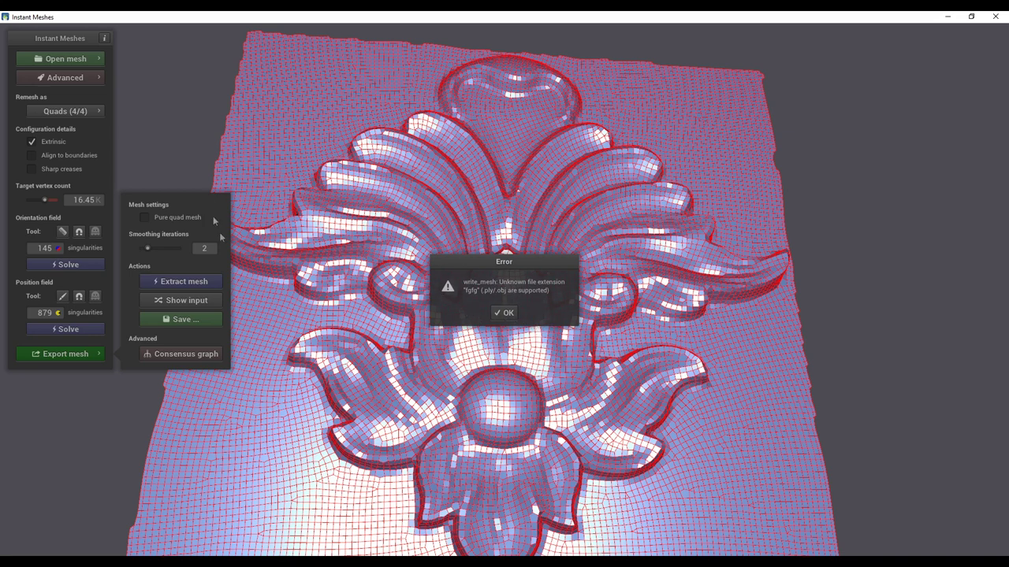
{"action": "left_click", "coordinate": [506, 314]}
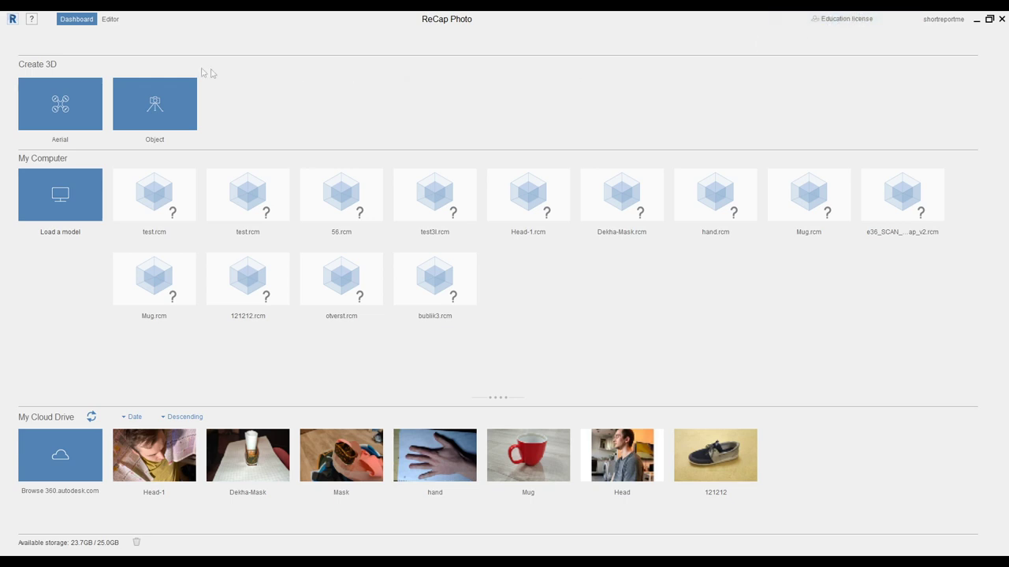
Open the Video-1 relief mesh in ReCap Photo as video-1.rcm and orbit it upright.
{"action": "left_click", "coordinate": [12, 18]}
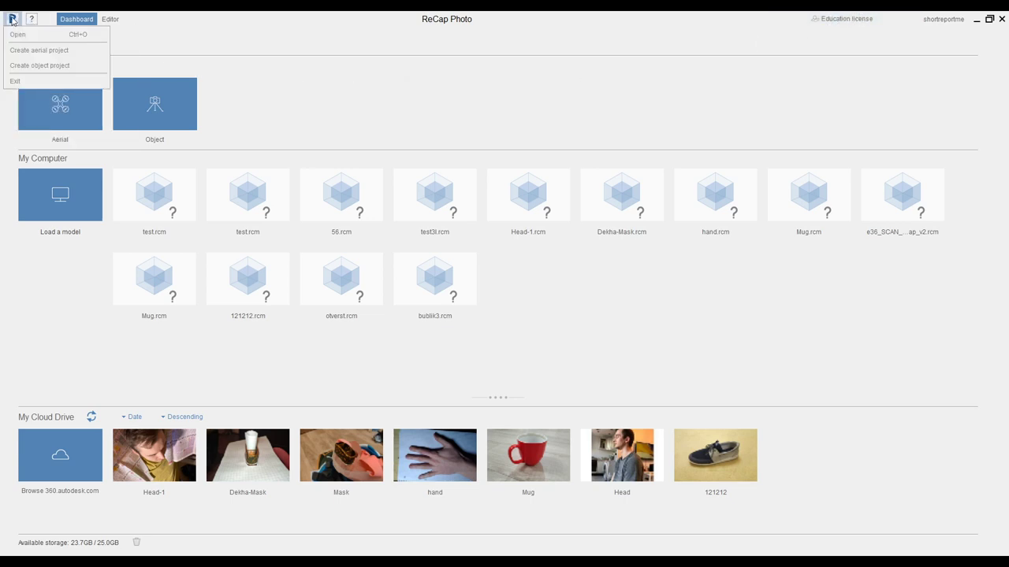
{"action": "left_click", "coordinate": [23, 37]}
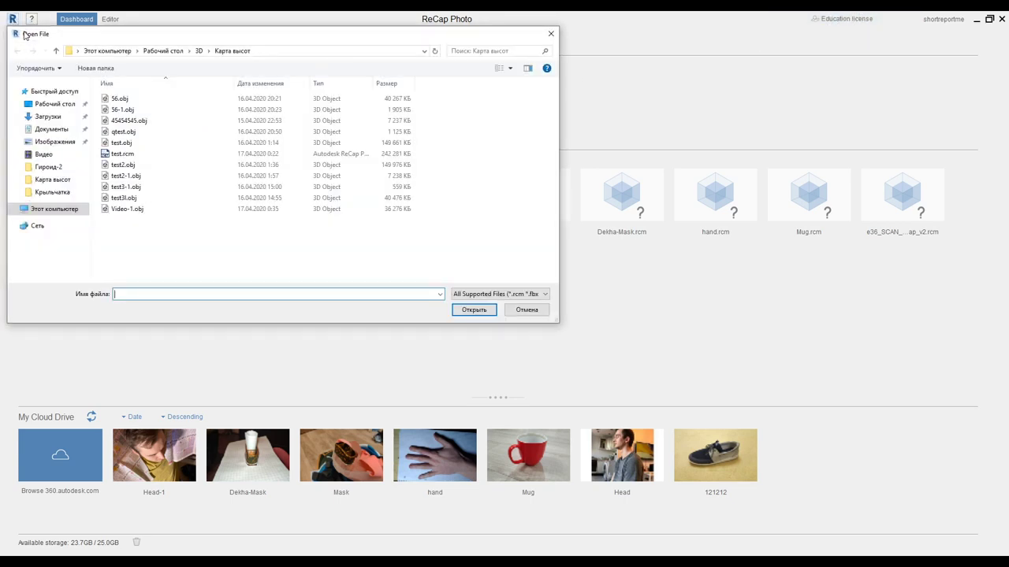
{"action": "double_click", "coordinate": [114, 208]}
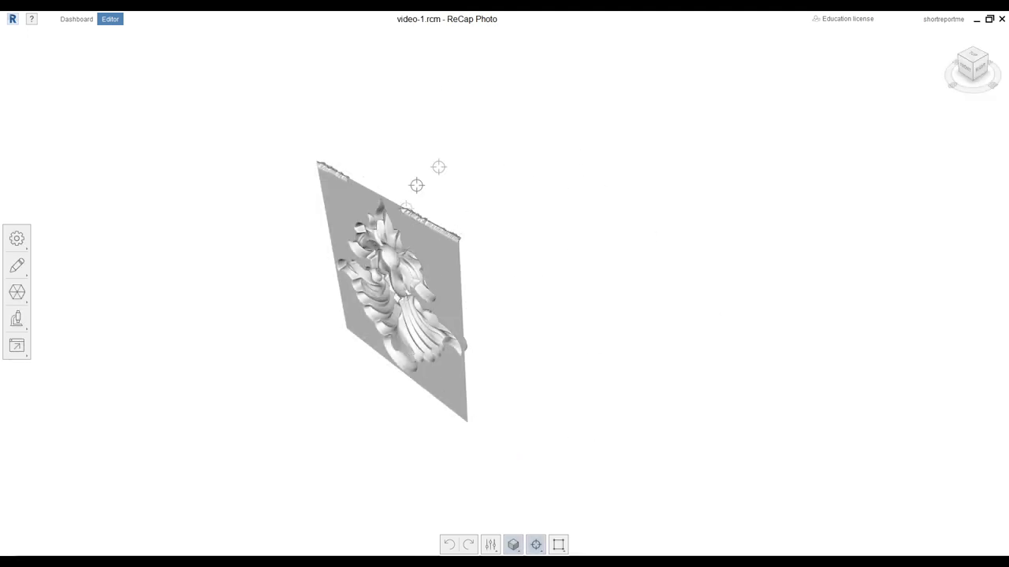
{"action": "left_click_drag", "start_coordinate": [426, 171], "coordinate": [460, 319]}
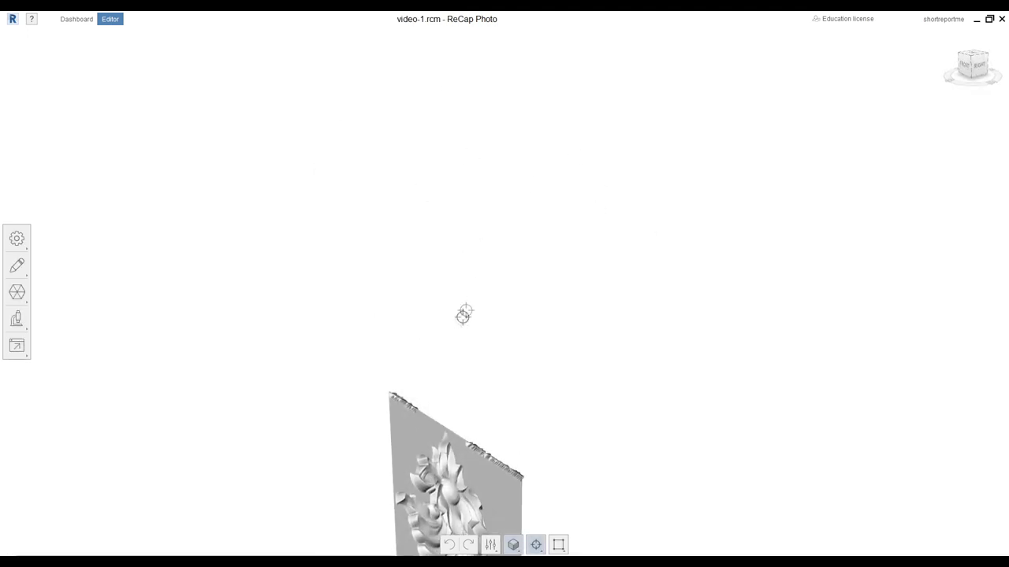
{"action": "mouse_move", "coordinate": [460, 320]}
{"action": "left_mouse_down"}
{"action": "mouse_move", "coordinate": [406, 465]}
{"action": "mouse_move", "coordinate": [383, 247]}
{"action": "mouse_move", "coordinate": [174, 330]}
{"action": "left_mouse_up"}
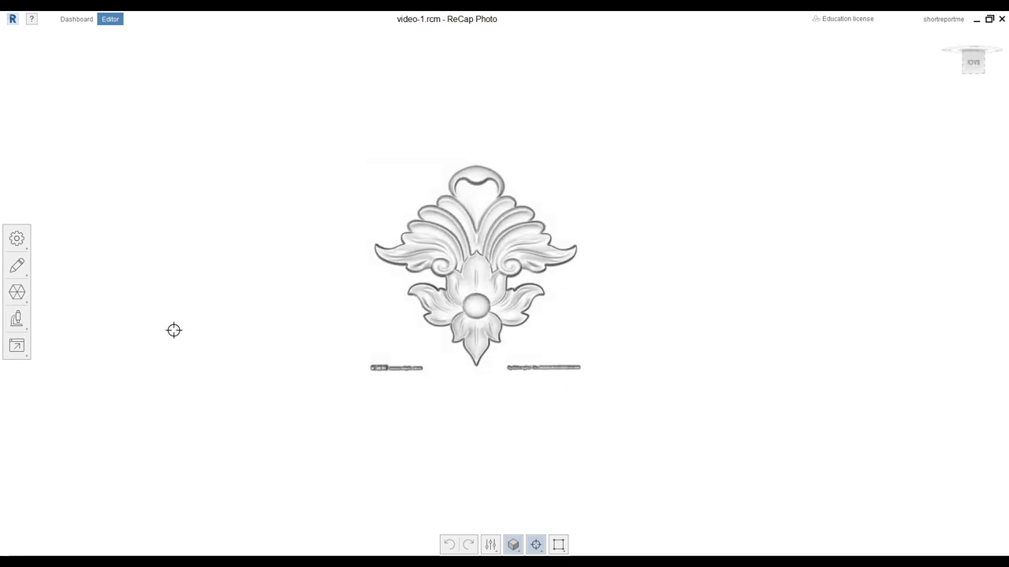
Bring up the Export model settings on the Quick Export tab.
{"action": "left_click", "coordinate": [16, 345]}
{"action": "left_click", "coordinate": [102, 348]}
{"action": "left_click", "coordinate": [82, 327]}
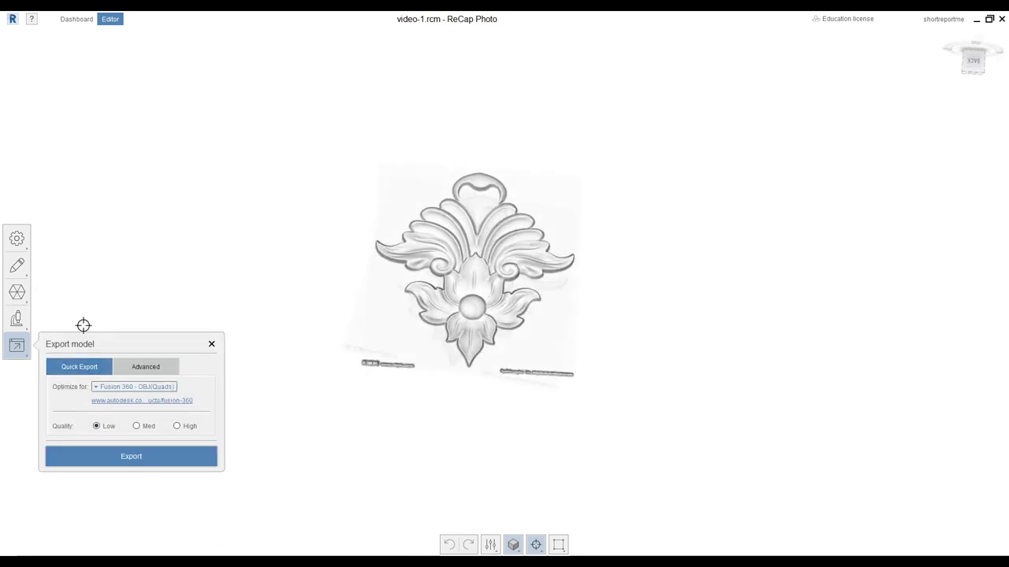
Set the quick export target to Fusion 360 - OBJ(Quads) with High quality.
{"action": "left_click", "coordinate": [172, 387]}
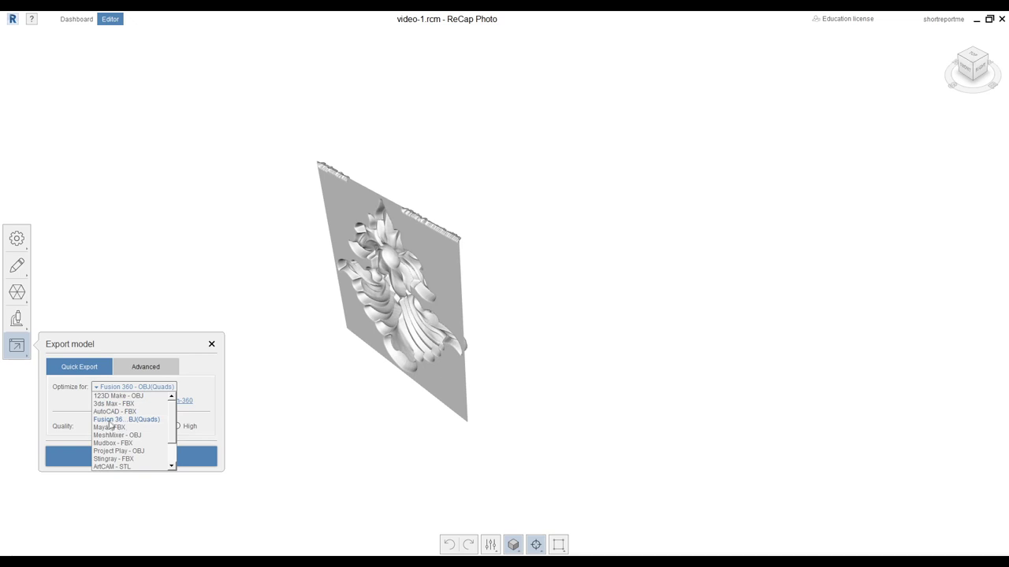
{"action": "left_click", "coordinate": [152, 420]}
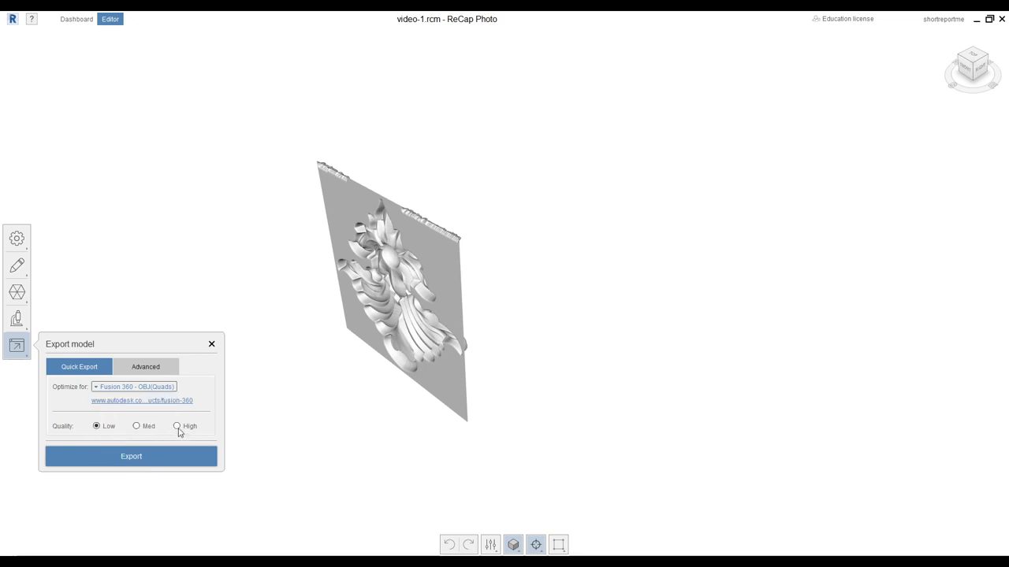
{"action": "left_click", "coordinate": [173, 463]}
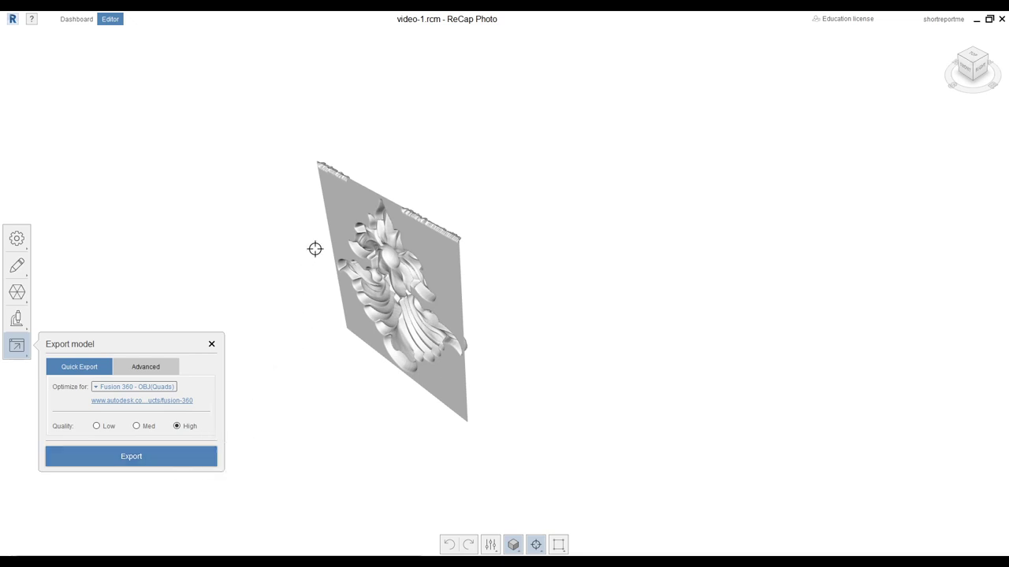
{"action": "middle_click_drag", "start_coordinate": [313, 241], "coordinate": [359, 173]}
{"action": "mouse_move", "coordinate": [359, 172]}
{"action": "left_mouse_down"}
{"action": "mouse_move", "coordinate": [344, 192]}
{"action": "mouse_move", "coordinate": [351, 252]}
{"action": "mouse_move", "coordinate": [360, 213]}
{"action": "mouse_move", "coordinate": [263, 391]}
{"action": "mouse_move", "coordinate": [502, 284]}
{"action": "mouse_move", "coordinate": [345, 299]}
{"action": "mouse_move", "coordinate": [412, 210]}
{"action": "left_mouse_up"}
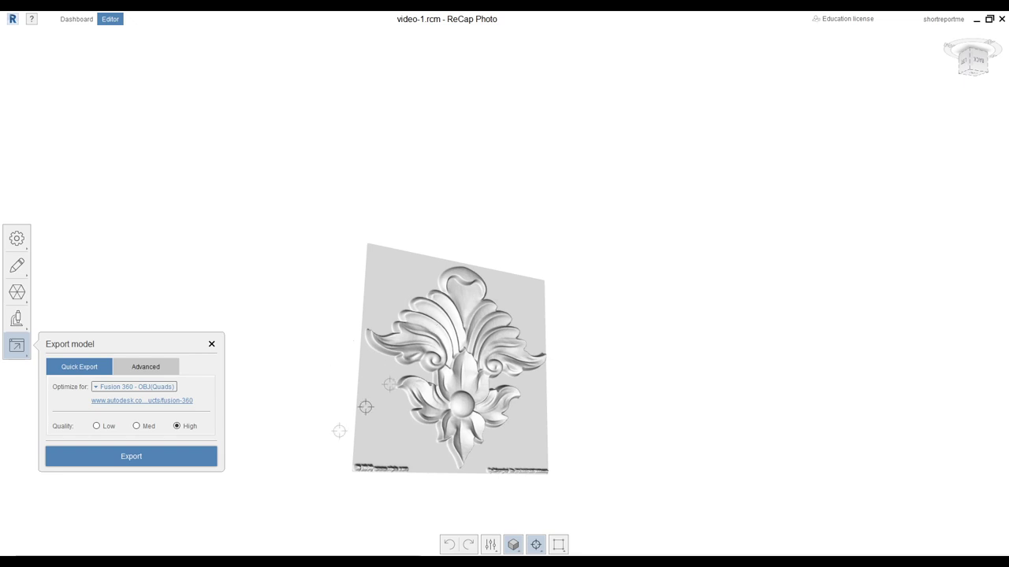
{"action": "mouse_move", "coordinate": [167, 561]}
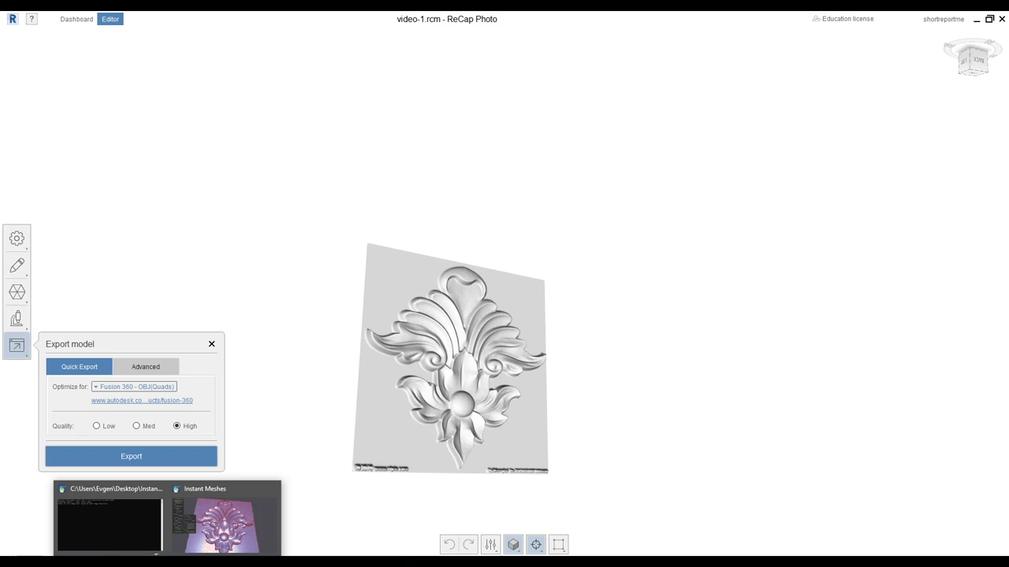
{"action": "left_click", "coordinate": [204, 524]}
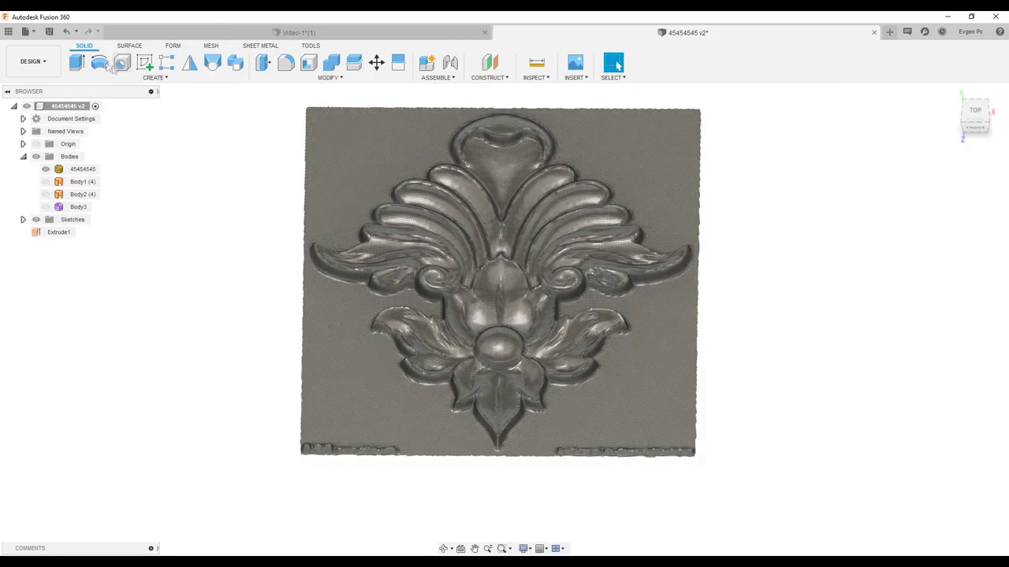
Start opening a design from this computer, then cancel the file dialog without opening anything.
{"action": "left_click", "coordinate": [35, 32]}
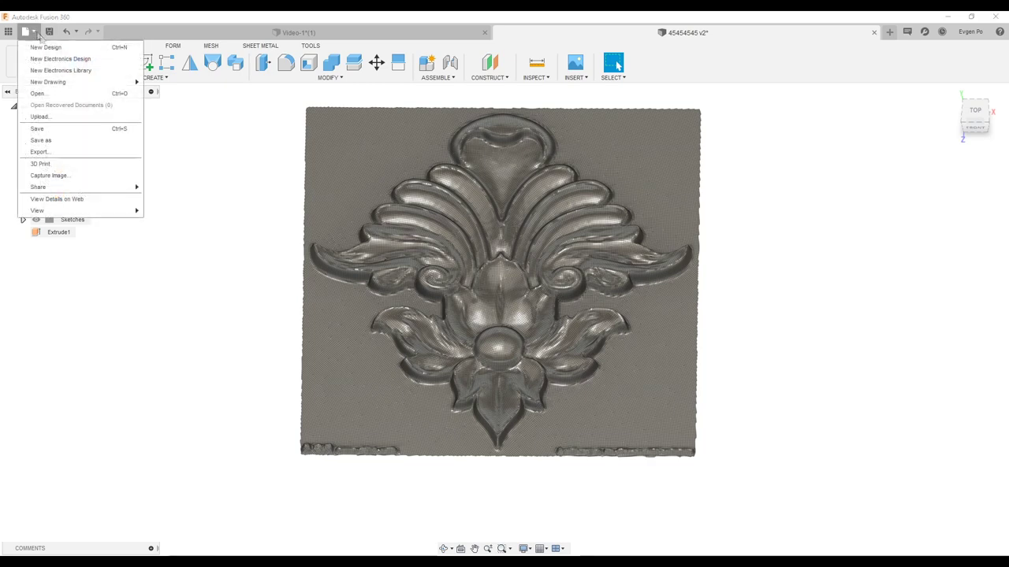
{"action": "left_click", "coordinate": [37, 93]}
{"action": "left_click", "coordinate": [347, 387]}
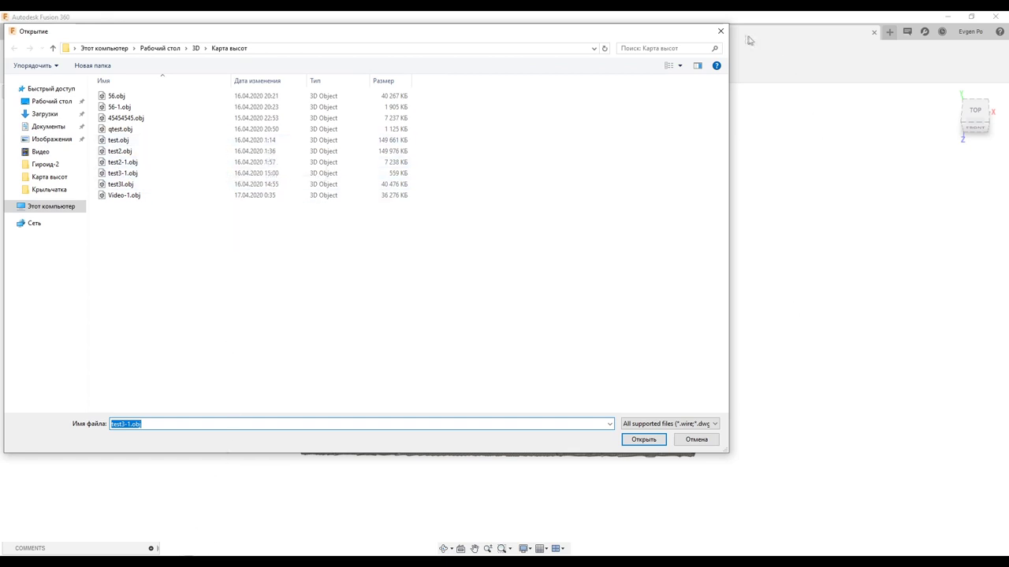
{"action": "left_click", "coordinate": [721, 30]}
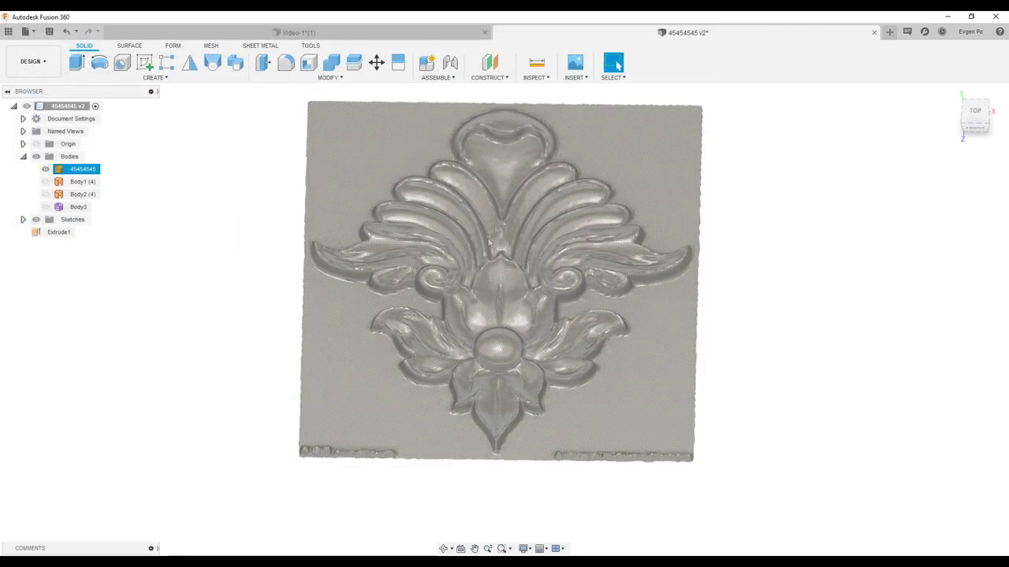
Select the 45454545 body and orbit the relief to tilted front and low side-on views.
{"action": "scroll", "coordinate": [397, 221], "scroll_direction": "up", "scroll_amount": 3}
{"action": "scroll", "coordinate": [398, 221], "scroll_direction": "up", "scroll_amount": 1}
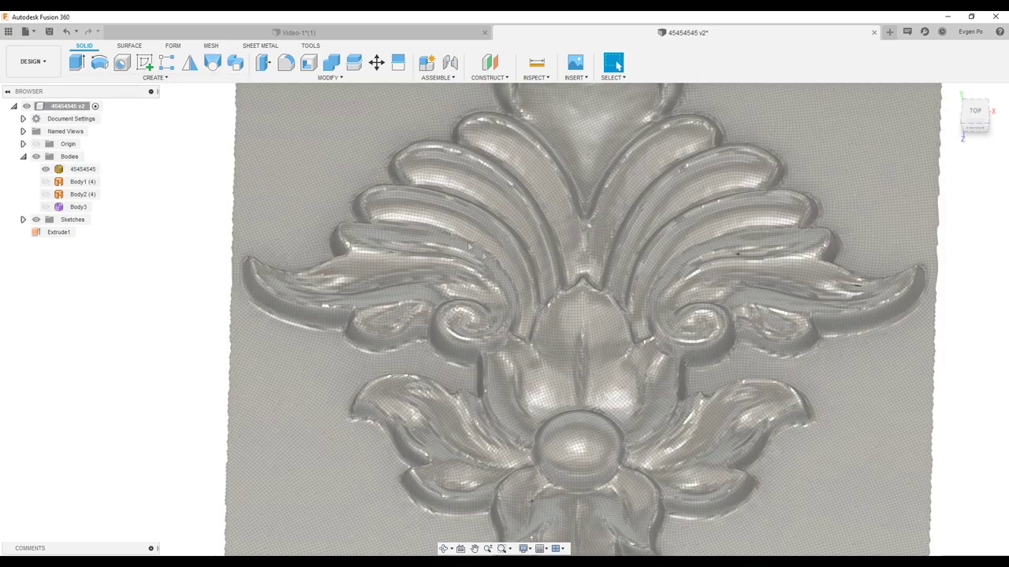
{"action": "left_click", "coordinate": [83, 169]}
{"action": "middle_click_drag", "start_coordinate": [551, 157], "coordinate": [557, 229], "text": "shift"}
{"action": "scroll", "coordinate": [648, 265], "scroll_direction": "up", "scroll_amount": 2}
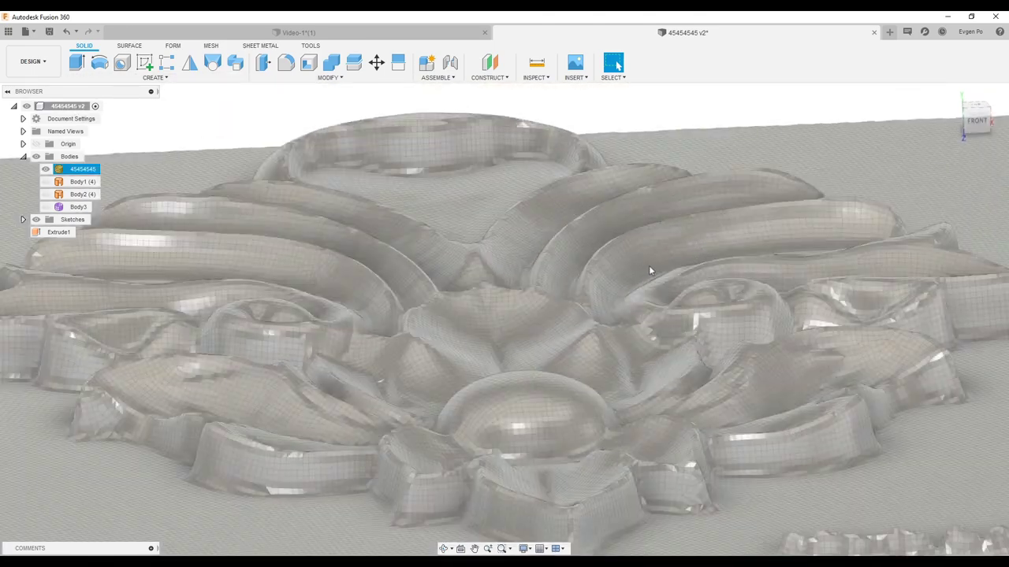
{"action": "scroll", "coordinate": [651, 266], "scroll_direction": "up", "scroll_amount": 2}
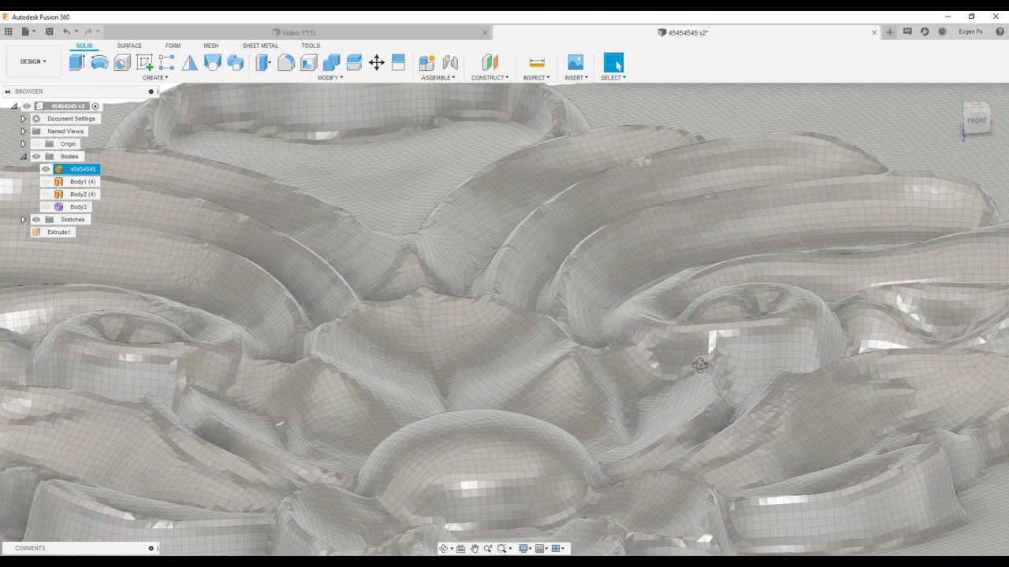
{"action": "middle_click_drag", "start_coordinate": [701, 365], "coordinate": [349, 267], "text": "shift"}
{"action": "left_click", "coordinate": [75, 170], "text": "ctrl"}
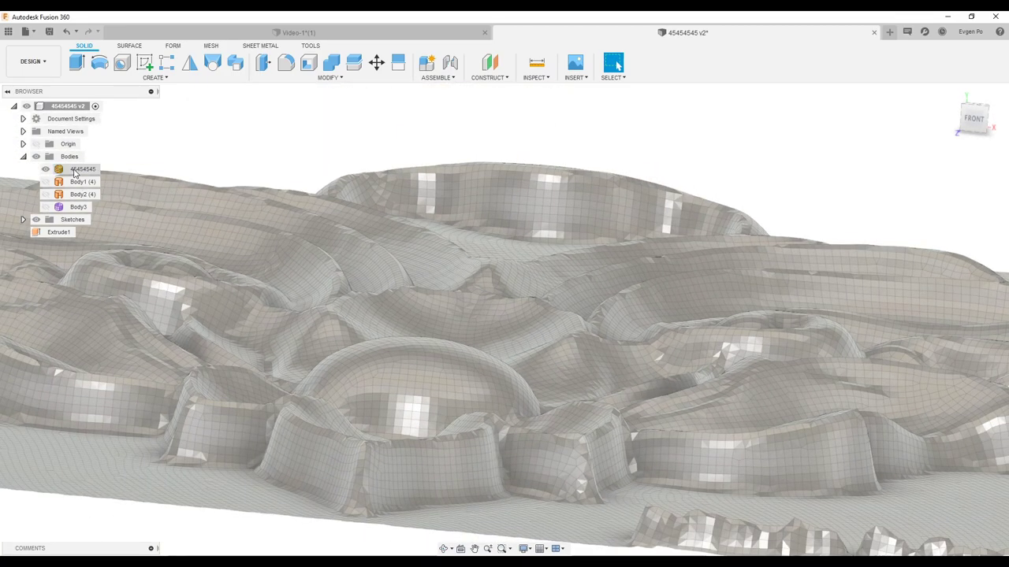
{"action": "key", "text": "ctrl+z"}
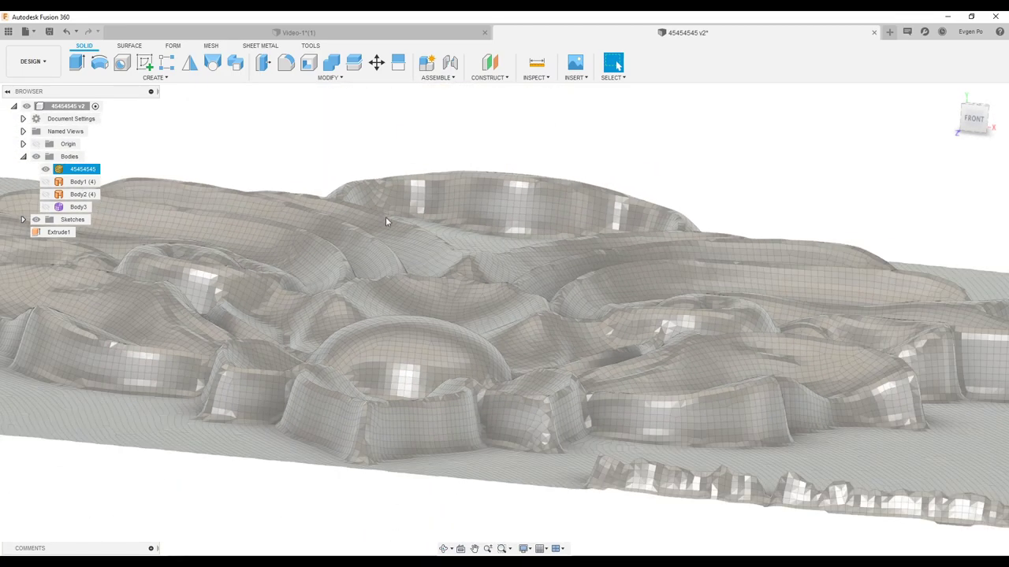
{"action": "scroll", "coordinate": [294, 172], "scroll_direction": "up", "scroll_amount": 3}
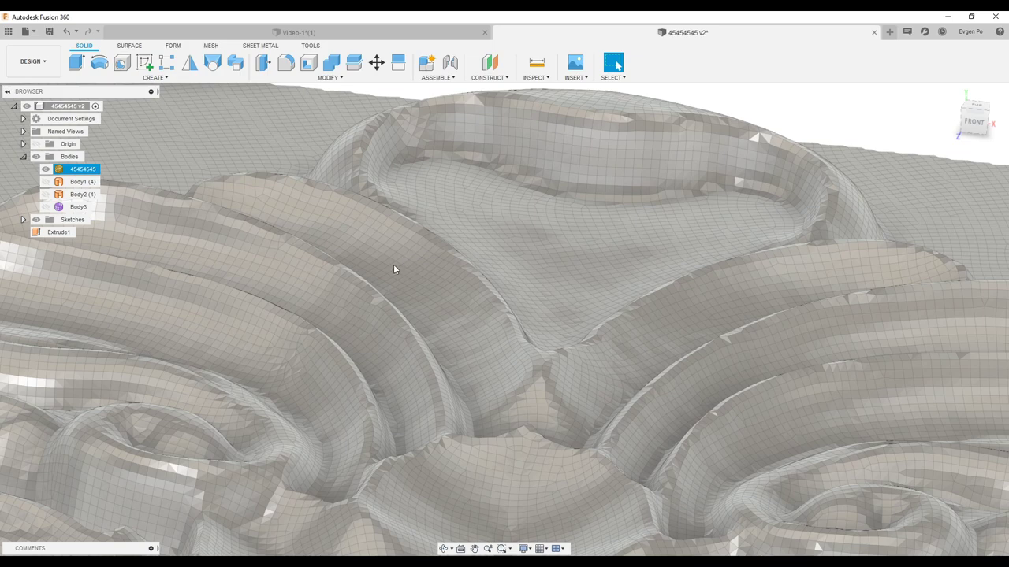
Zoom and orbit around the whole plate to a front view, then switch to the FORM T-spline tools.
{"action": "scroll", "coordinate": [383, 272], "scroll_direction": "down", "scroll_amount": 2}
{"action": "scroll", "coordinate": [383, 272], "scroll_direction": "down", "scroll_amount": 2}
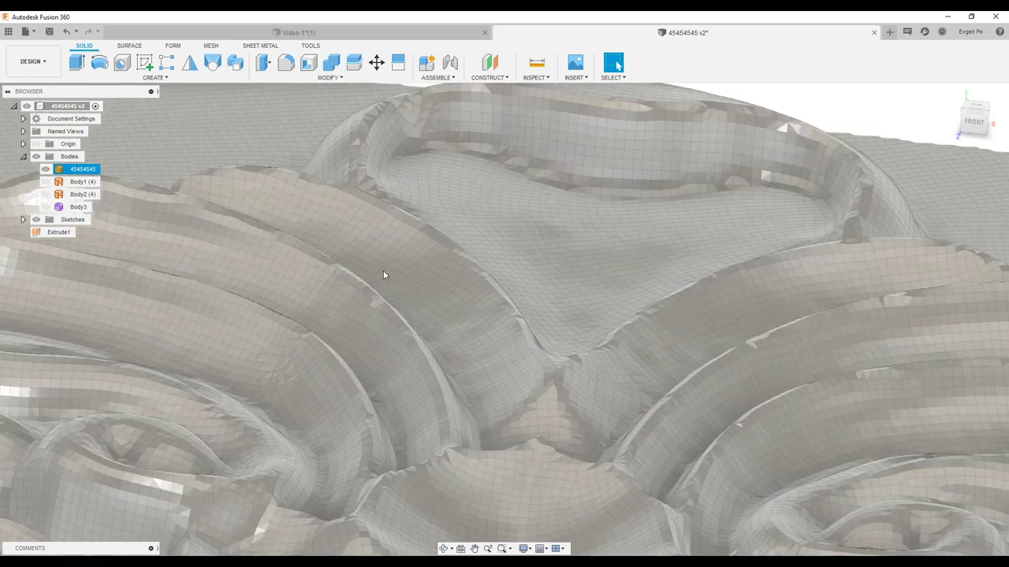
{"action": "scroll", "coordinate": [383, 272], "scroll_direction": "down", "scroll_amount": 2}
{"action": "scroll", "coordinate": [383, 276], "scroll_direction": "down", "scroll_amount": 2}
{"action": "middle_click_drag", "start_coordinate": [383, 276], "coordinate": [244, 296], "text": "shift"}
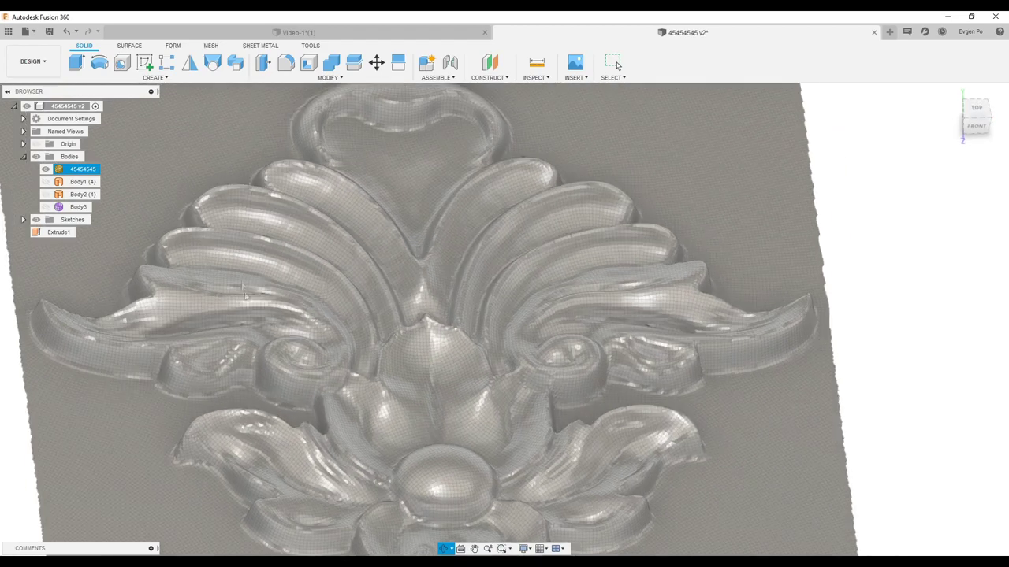
{"action": "mouse_move", "coordinate": [346, 298]}
{"action": "middle_mouse_down", "text": "shift"}
{"action": "mouse_move", "coordinate": [372, 293]}
{"action": "mouse_move", "coordinate": [457, 355]}
{"action": "mouse_move", "coordinate": [437, 342]}
{"action": "mouse_move", "coordinate": [427, 315]}
{"action": "mouse_move", "coordinate": [387, 302]}
{"action": "mouse_move", "coordinate": [216, 394]}
{"action": "middle_mouse_up", "text": "shift"}
{"action": "scroll", "coordinate": [458, 357], "scroll_direction": "down", "scroll_amount": 2}
{"action": "scroll", "coordinate": [458, 352], "scroll_direction": "up", "scroll_amount": 3}
{"action": "scroll", "coordinate": [442, 323], "scroll_direction": "up", "scroll_amount": 3}
{"action": "scroll", "coordinate": [460, 347], "scroll_direction": "down", "scroll_amount": 2}
{"action": "scroll", "coordinate": [192, 358], "scroll_direction": "up", "scroll_amount": 2}
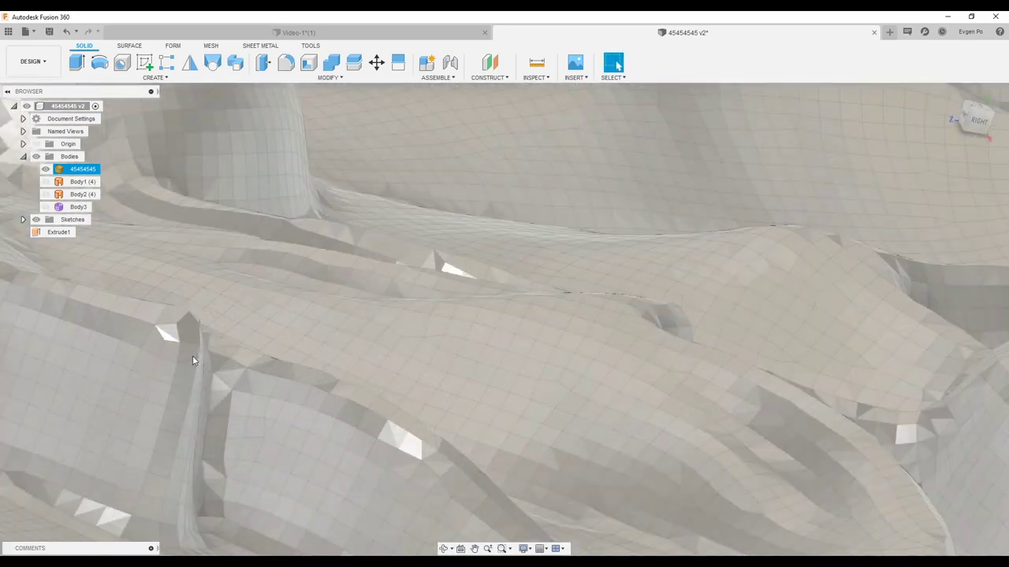
{"action": "scroll", "coordinate": [193, 359], "scroll_direction": "down", "scroll_amount": 3}
{"action": "middle_click_drag", "start_coordinate": [193, 358], "coordinate": [438, 376], "text": "shift"}
{"action": "left_click", "coordinate": [173, 45]}
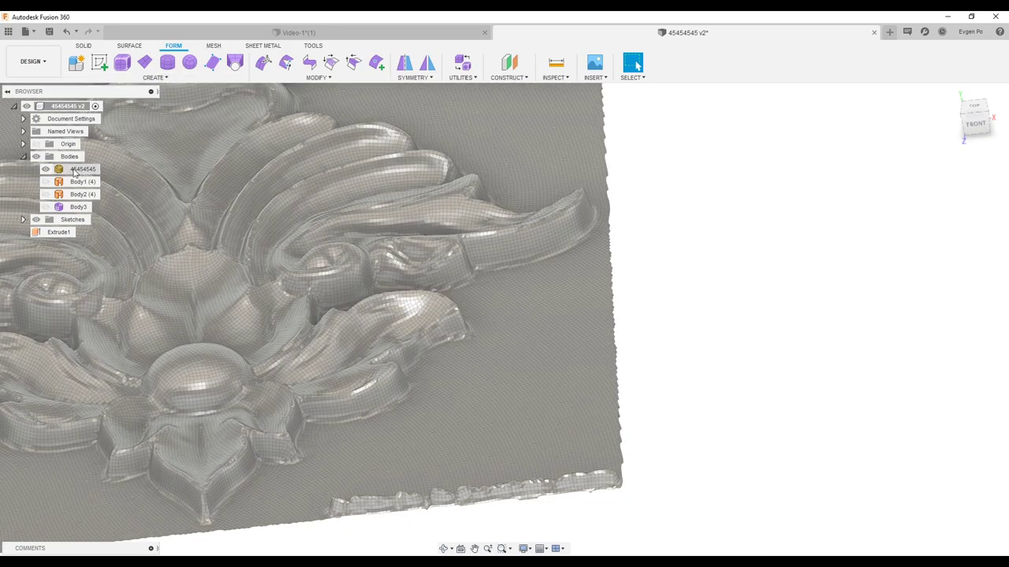
Select the Body3 quad relief and open the Form Utilities list.
{"action": "left_click", "coordinate": [78, 207]}
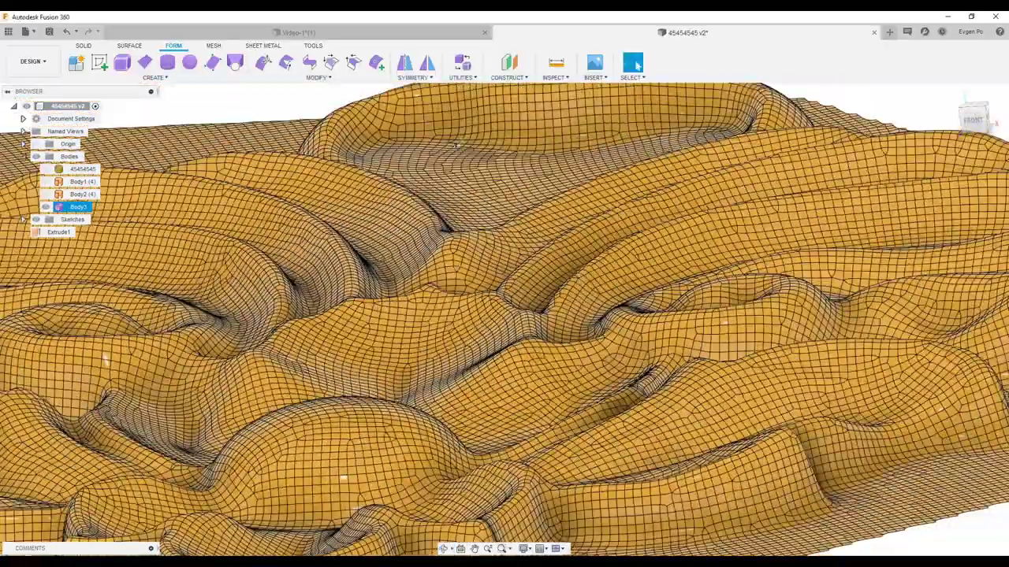
{"action": "left_click", "coordinate": [462, 78]}
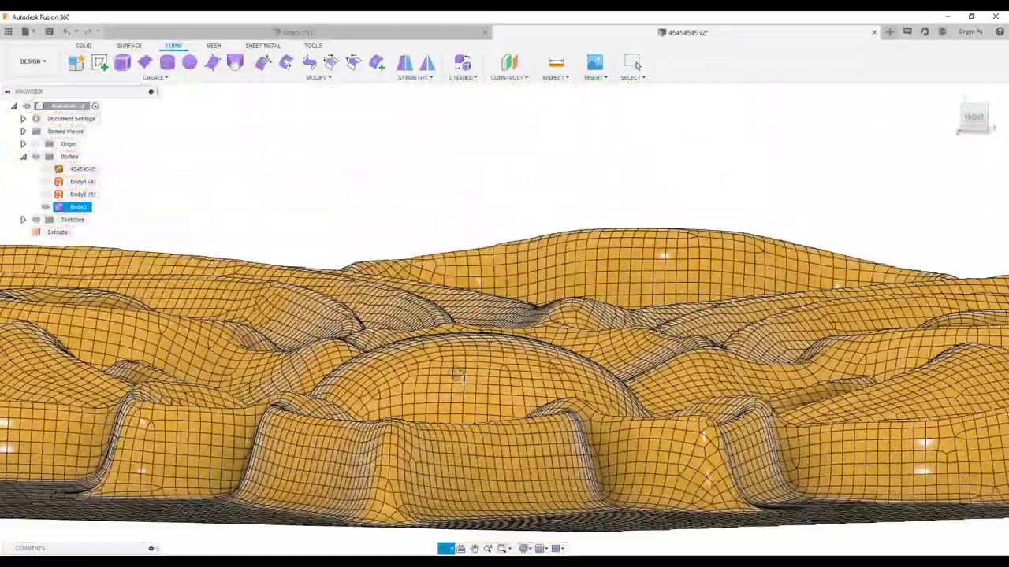
{"action": "scroll", "coordinate": [455, 377], "scroll_direction": "down", "scroll_amount": 3}
{"action": "scroll", "coordinate": [460, 378], "scroll_direction": "down", "scroll_amount": 2}
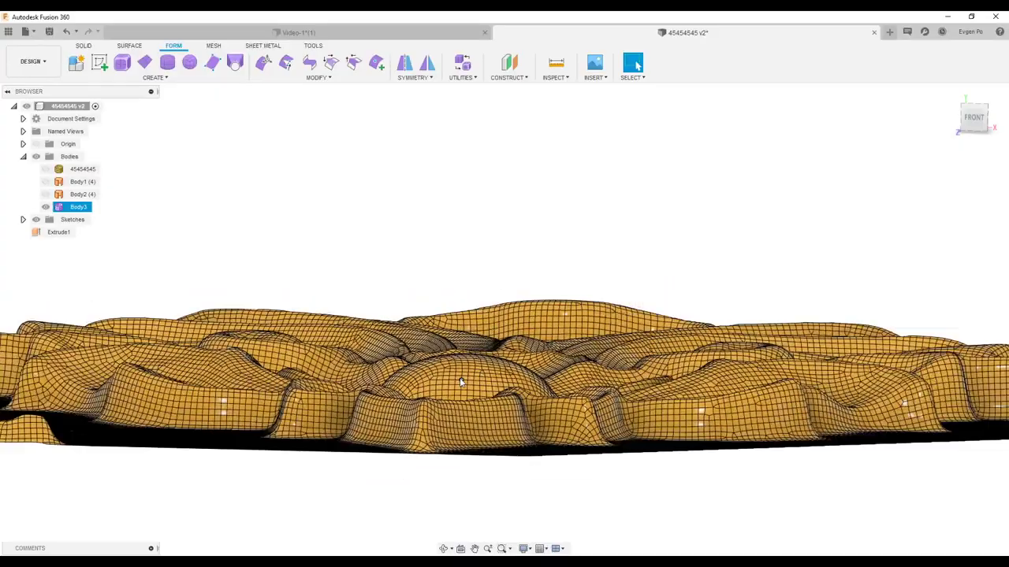
{"action": "left_click", "coordinate": [463, 79]}
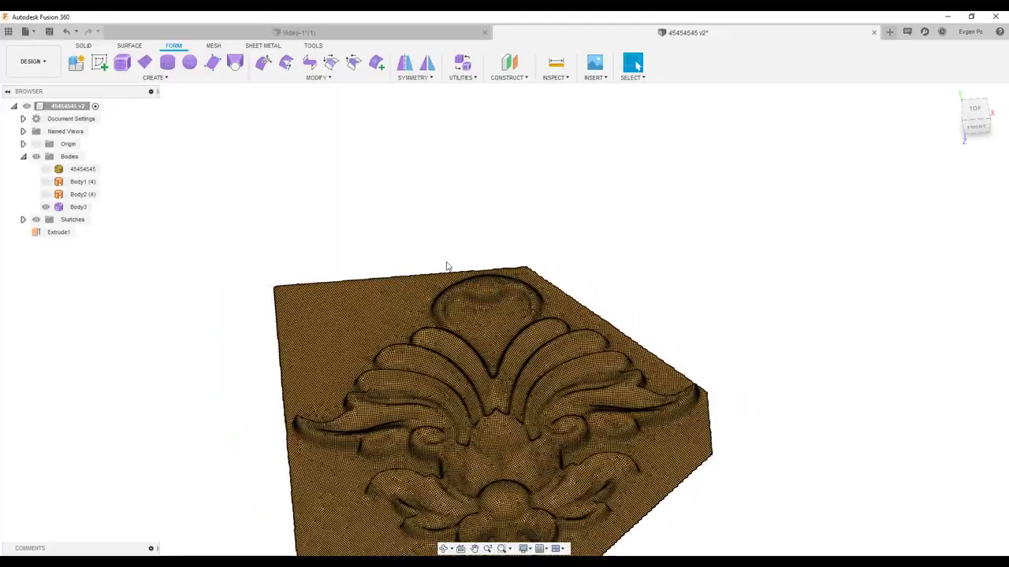
Select Body3 in the viewport and zoom and orbit to inspect its quad mesh on the carved panel.
{"action": "left_click", "coordinate": [474, 437]}
{"action": "scroll", "coordinate": [481, 456], "scroll_direction": "up", "scroll_amount": 3}
{"action": "scroll", "coordinate": [484, 456], "scroll_direction": "up", "scroll_amount": 3}
{"action": "scroll", "coordinate": [484, 455], "scroll_direction": "down", "scroll_amount": 5}
{"action": "scroll", "coordinate": [457, 504], "scroll_direction": "down", "scroll_amount": 1}
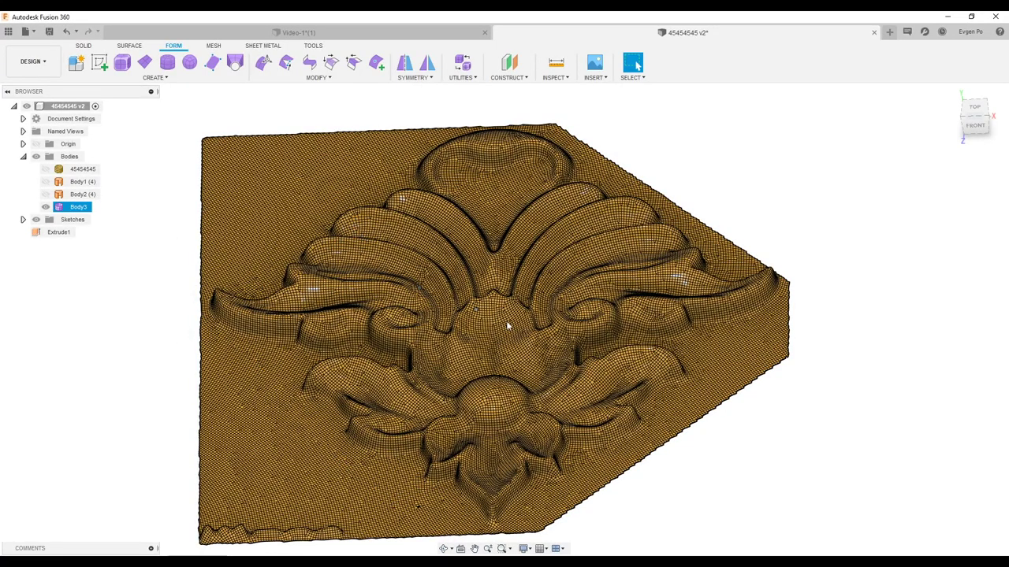
{"action": "mouse_move", "coordinate": [441, 385]}
{"action": "middle_mouse_down", "text": "shift"}
{"action": "mouse_move", "coordinate": [526, 353]}
{"action": "mouse_move", "coordinate": [484, 331]}
{"action": "mouse_move", "coordinate": [492, 322]}
{"action": "middle_mouse_up", "text": "shift"}
{"action": "scroll", "coordinate": [479, 342], "scroll_direction": "up", "scroll_amount": 3}
{"action": "scroll", "coordinate": [479, 342], "scroll_direction": "up", "scroll_amount": 3}
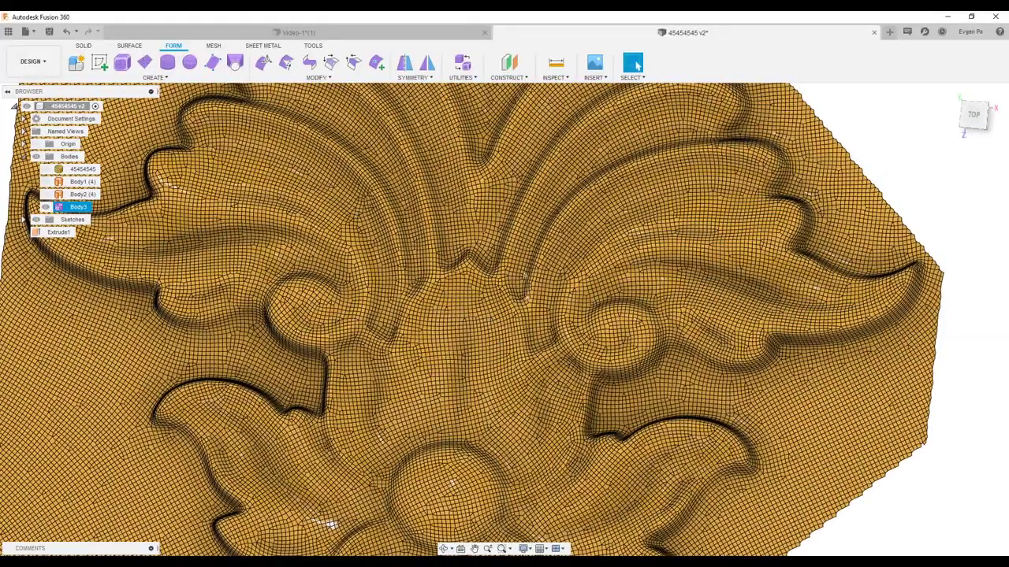
Show the 45454545 scan mesh, hide Body3, and select 45454545 in a tilted close-up.
{"action": "left_click", "coordinate": [45, 169]}
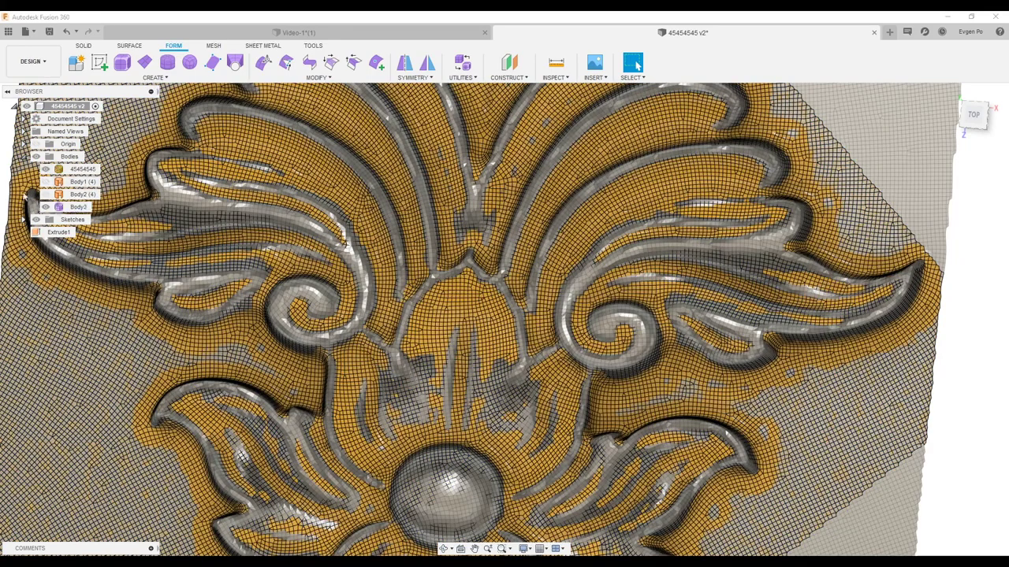
{"action": "left_click", "coordinate": [45, 207]}
{"action": "mouse_move", "coordinate": [166, 197]}
{"action": "middle_mouse_down", "text": "shift"}
{"action": "mouse_move", "coordinate": [156, 142]}
{"action": "mouse_move", "coordinate": [149, 167]}
{"action": "middle_mouse_up", "text": "shift"}
{"action": "left_click", "coordinate": [83, 168]}
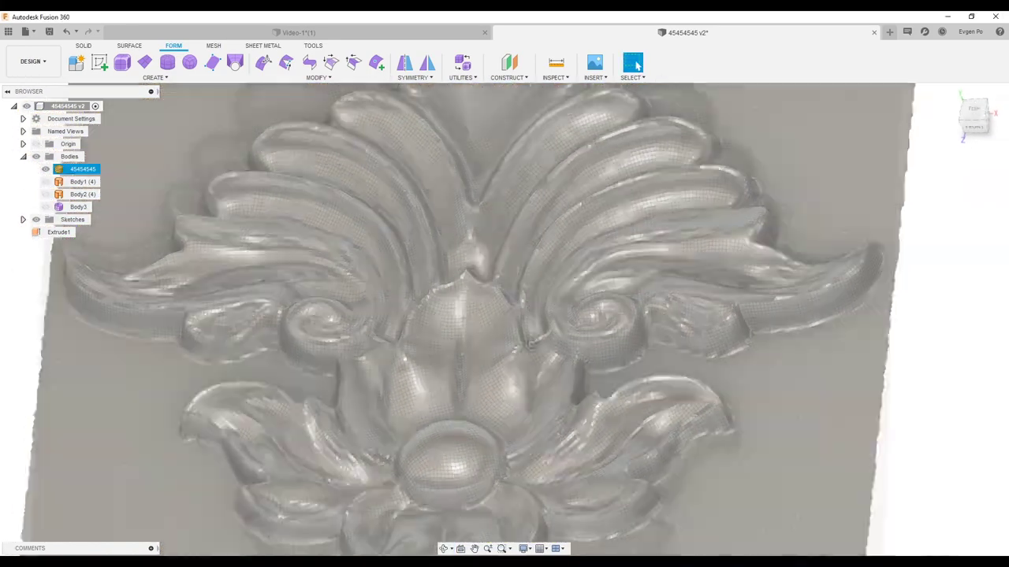
{"action": "mouse_move", "coordinate": [473, 316]}
{"action": "middle_mouse_down", "text": "shift"}
{"action": "mouse_move", "coordinate": [489, 300]}
{"action": "mouse_move", "coordinate": [473, 283]}
{"action": "middle_mouse_up", "text": "shift"}
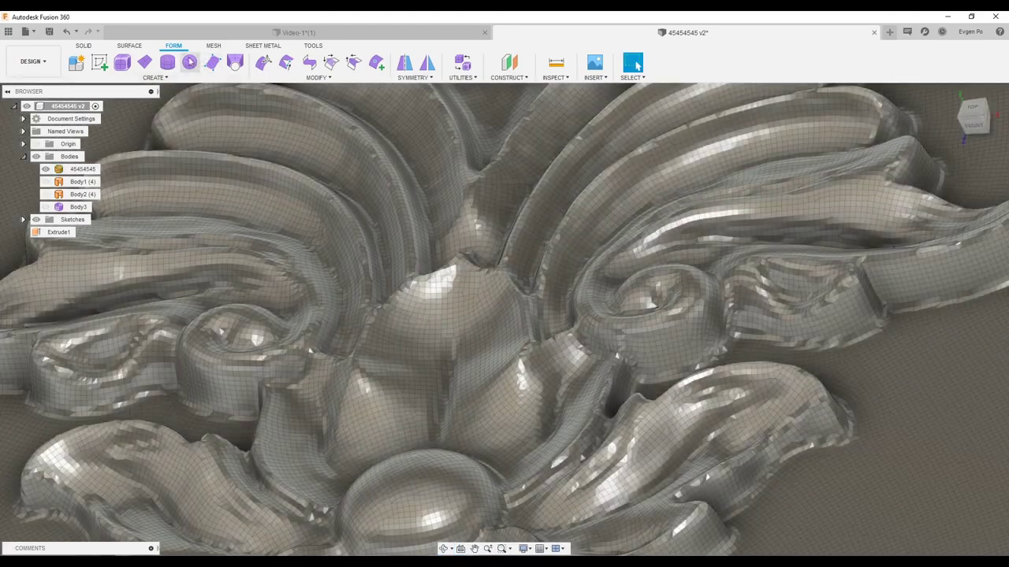
Try placing a face near the ornament's centre, then cancel and return to selection mode.
{"action": "left_click", "coordinate": [213, 63]}
{"action": "left_click", "coordinate": [470, 333]}
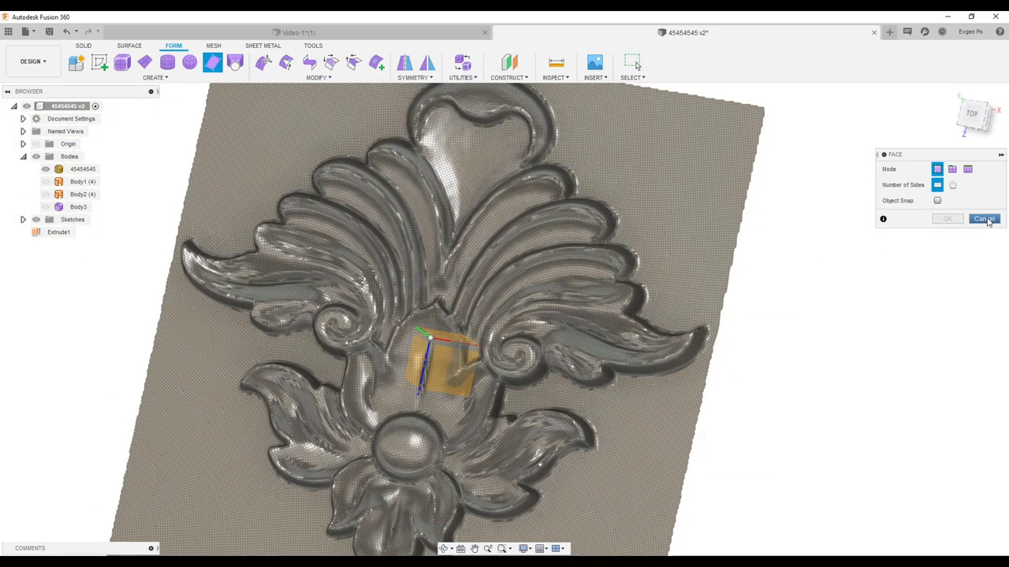
{"action": "left_click", "coordinate": [985, 219]}
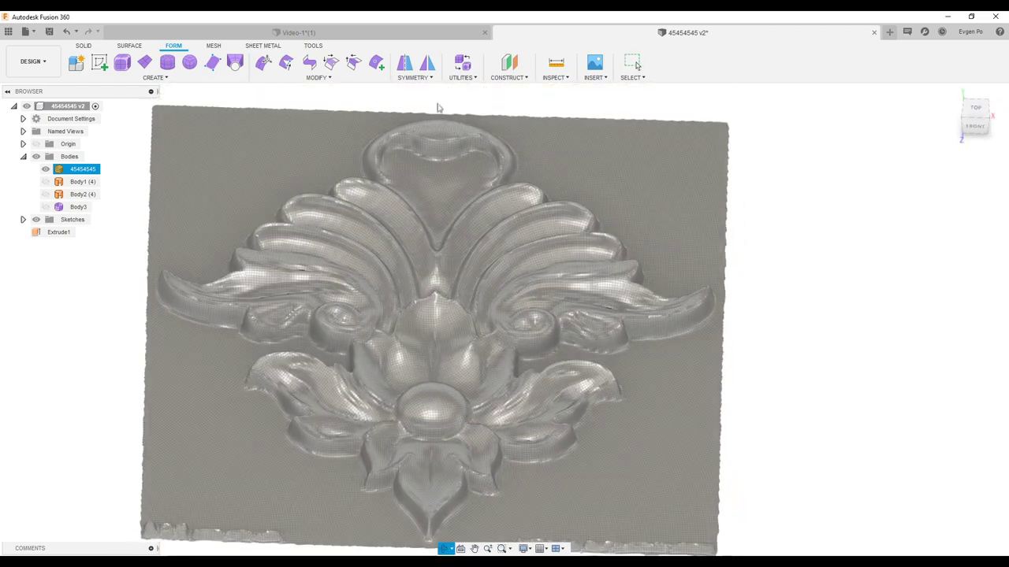
{"action": "left_click", "coordinate": [637, 65]}
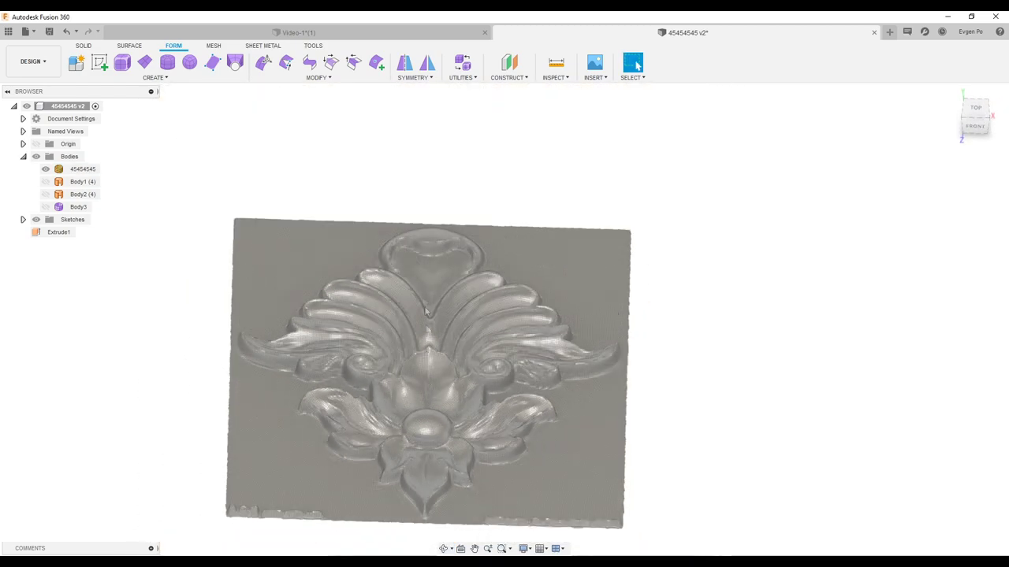
Select the 45454545 scan mesh, view it from the top and at a tilt, then clear the selection.
{"action": "left_click", "coordinate": [418, 281]}
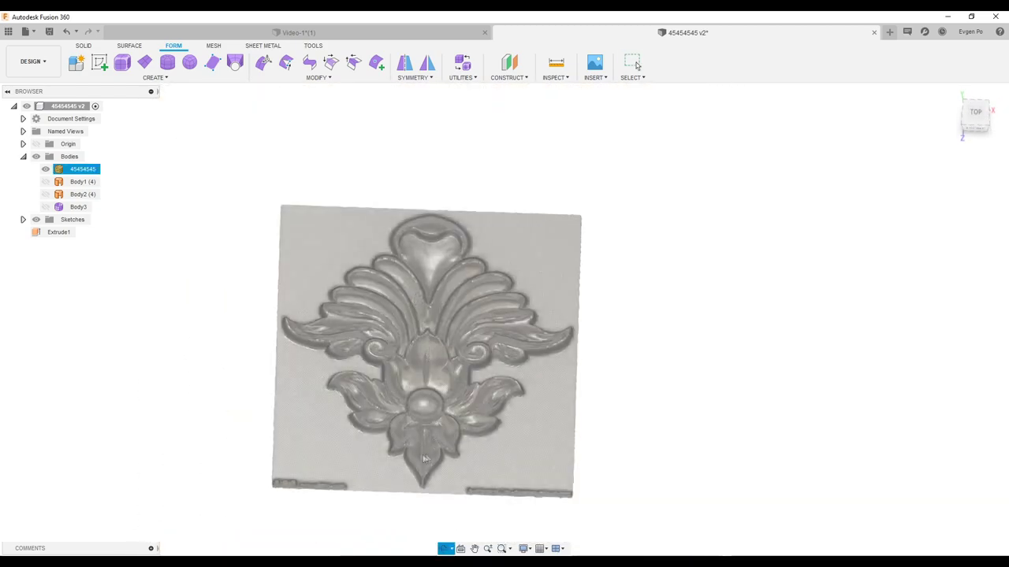
{"action": "key", "text": "Escape"}
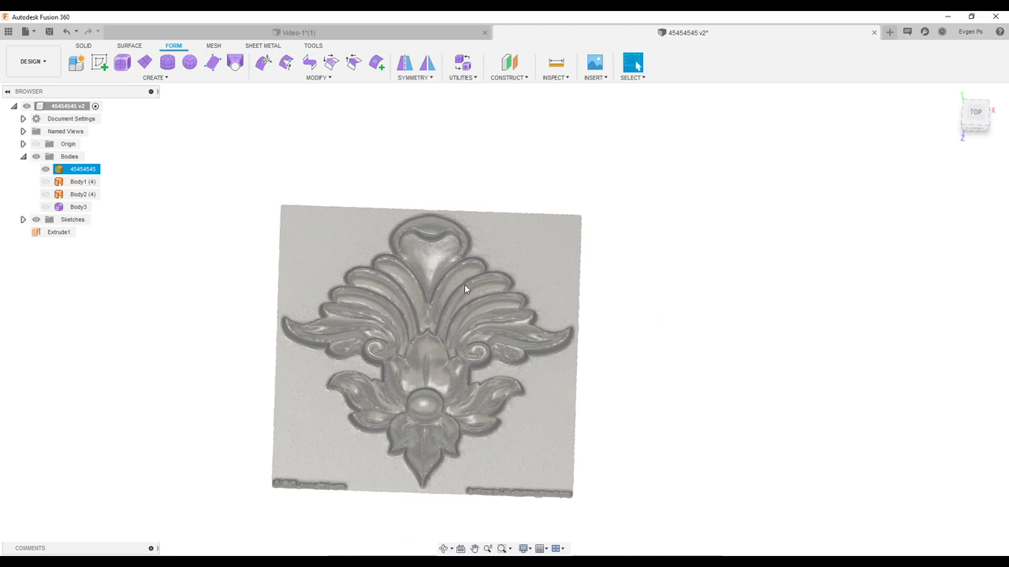
{"action": "mouse_move", "coordinate": [404, 340]}
{"action": "middle_mouse_down", "text": "shift"}
{"action": "mouse_move", "coordinate": [411, 303]}
{"action": "mouse_move", "coordinate": [419, 375]}
{"action": "middle_mouse_up", "text": "shift"}
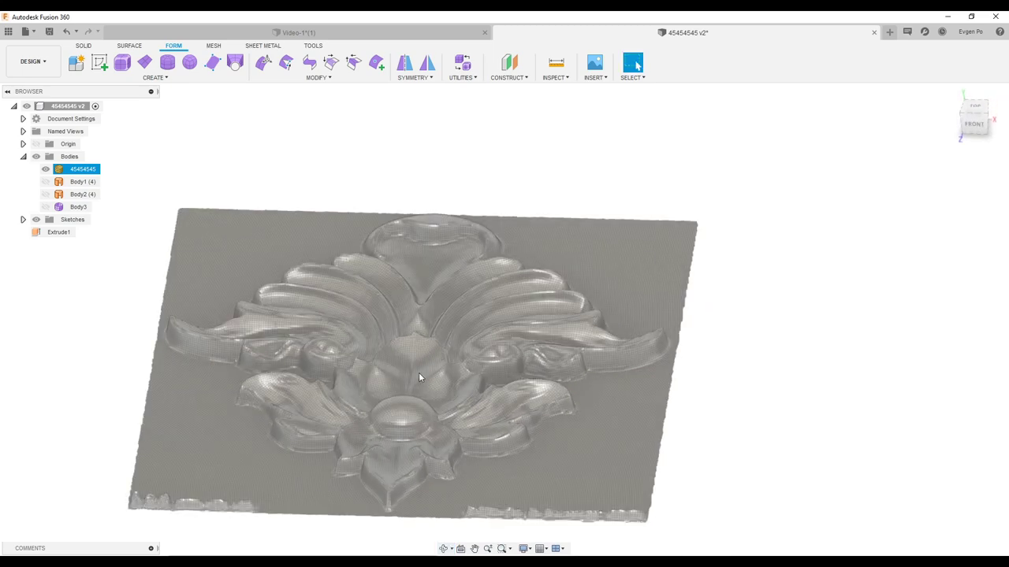
{"action": "middle_click_drag", "start_coordinate": [419, 377], "coordinate": [377, 327], "text": "shift"}
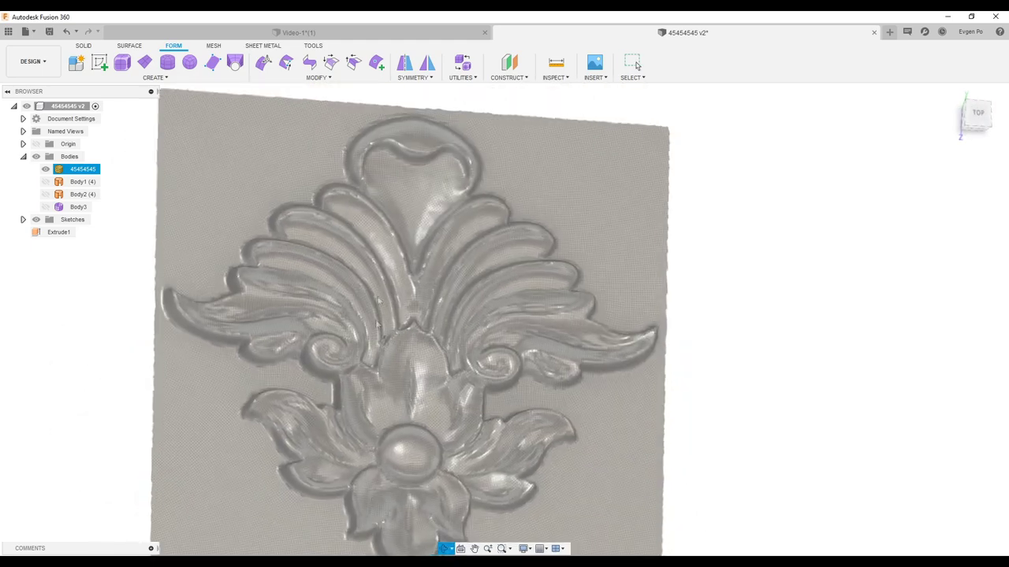
{"action": "key", "text": "Escape"}
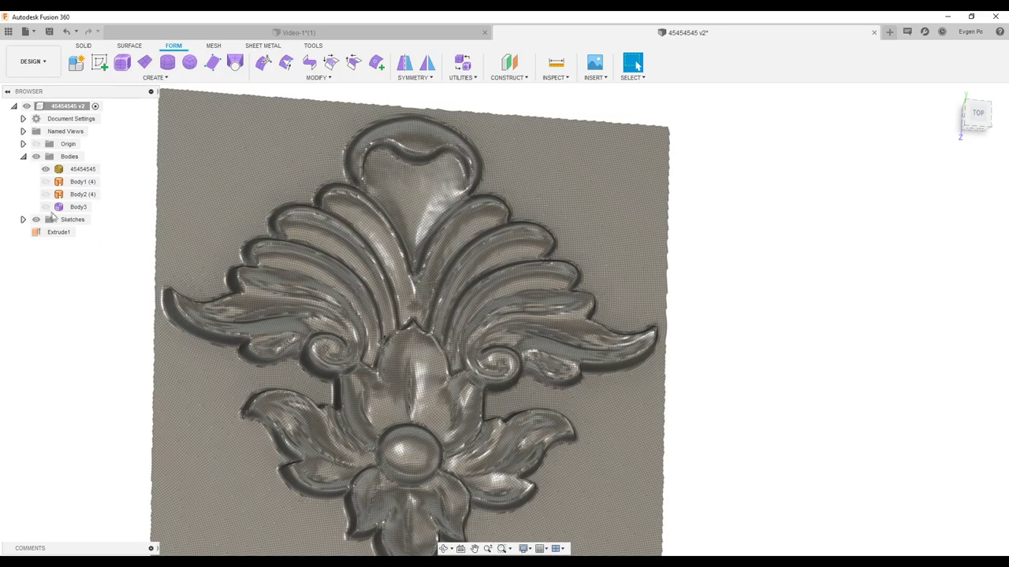
Show the orange Body3 relief, hide the grey 45454545 mesh, and zoom to a low angle over it.
{"action": "left_click", "coordinate": [45, 206]}
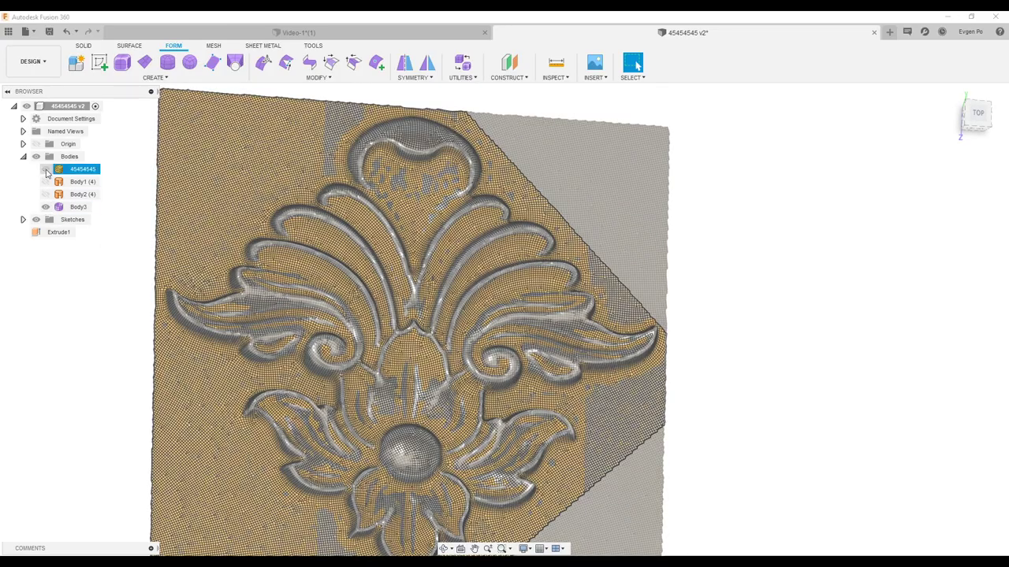
{"action": "left_click", "coordinate": [45, 168]}
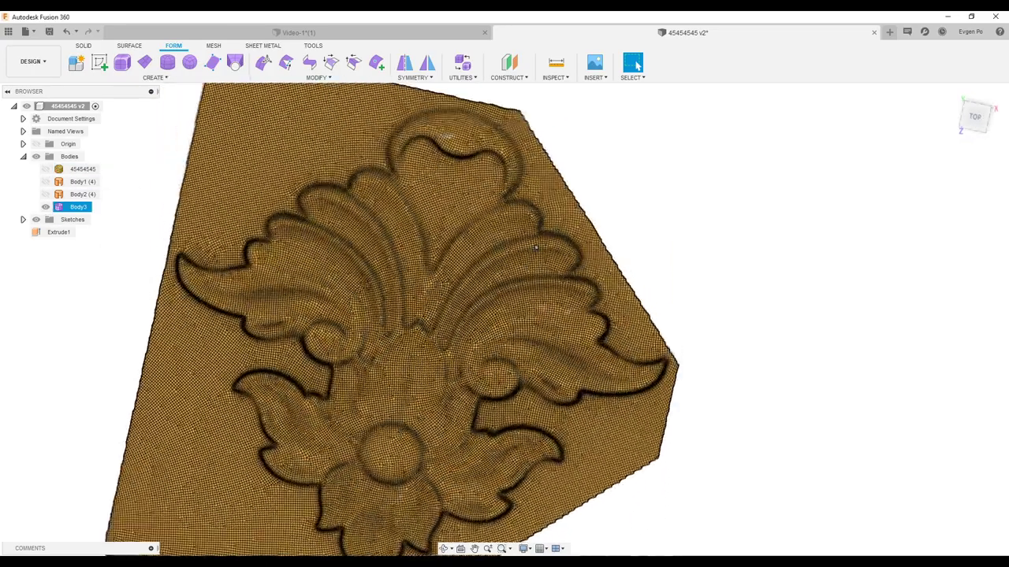
{"action": "middle_click_drag", "start_coordinate": [517, 236], "coordinate": [637, 67], "text": "shift"}
{"action": "scroll", "coordinate": [406, 339], "scroll_direction": "up", "scroll_amount": 3}
{"action": "scroll", "coordinate": [406, 339], "scroll_direction": "up", "scroll_amount": 3}
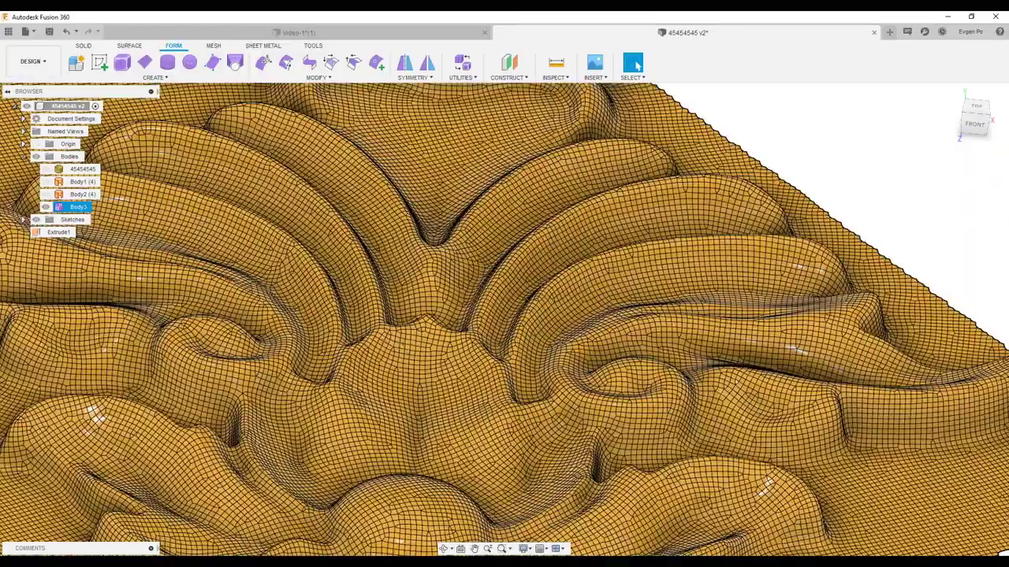
{"action": "mouse_move", "coordinate": [458, 314]}
{"action": "middle_mouse_down", "text": "shift"}
{"action": "mouse_move", "coordinate": [472, 295]}
{"action": "mouse_move", "coordinate": [454, 296]}
{"action": "middle_mouse_up", "text": "shift"}
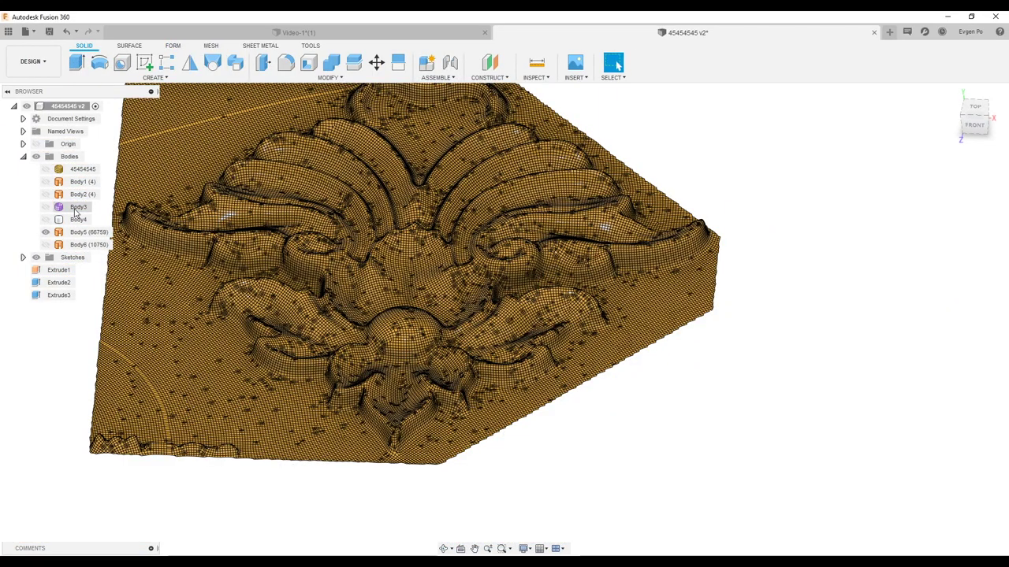
Convert Body3 from T-Splines to BRep using its right-click Convert command.
{"action": "left_click", "coordinate": [77, 208]}
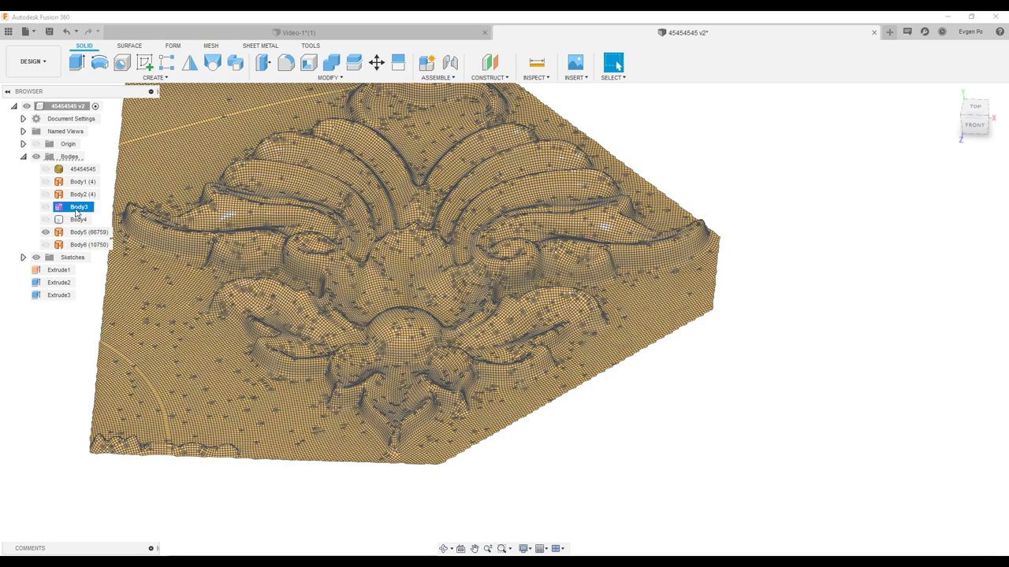
{"action": "right_click", "coordinate": [77, 210]}
{"action": "left_click", "coordinate": [110, 282]}
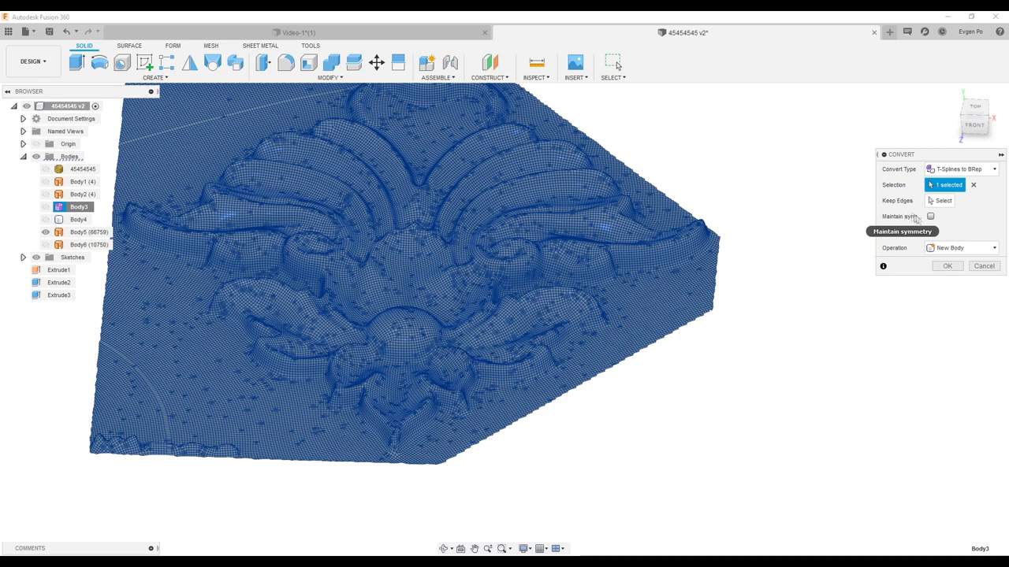
{"action": "key", "text": "Return"}
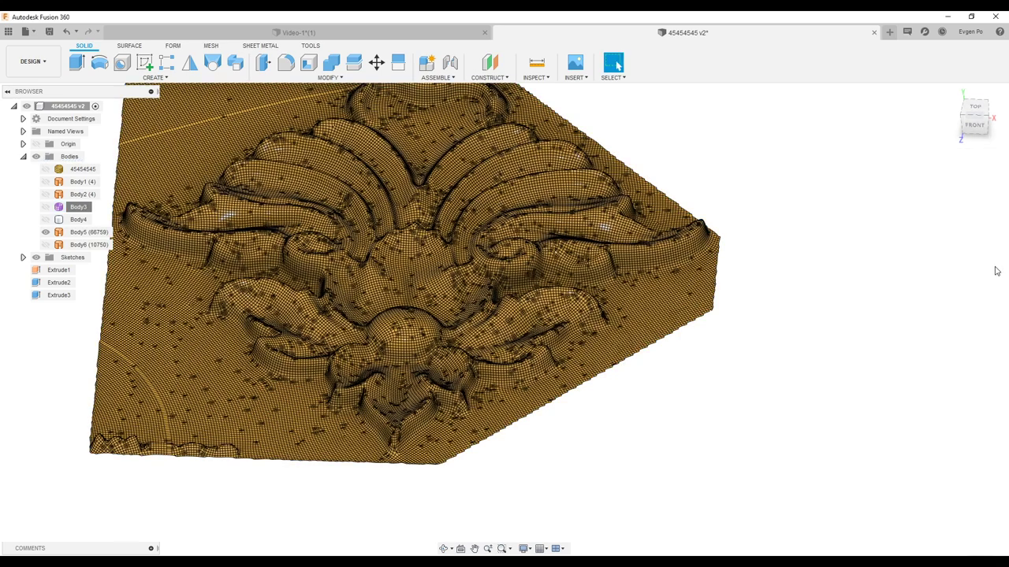
Show the converted relief Body6 in place of Body5, then show and select the plate slab Body4.
{"action": "middle_click_drag", "start_coordinate": [461, 311], "coordinate": [461, 355], "text": "shift"}
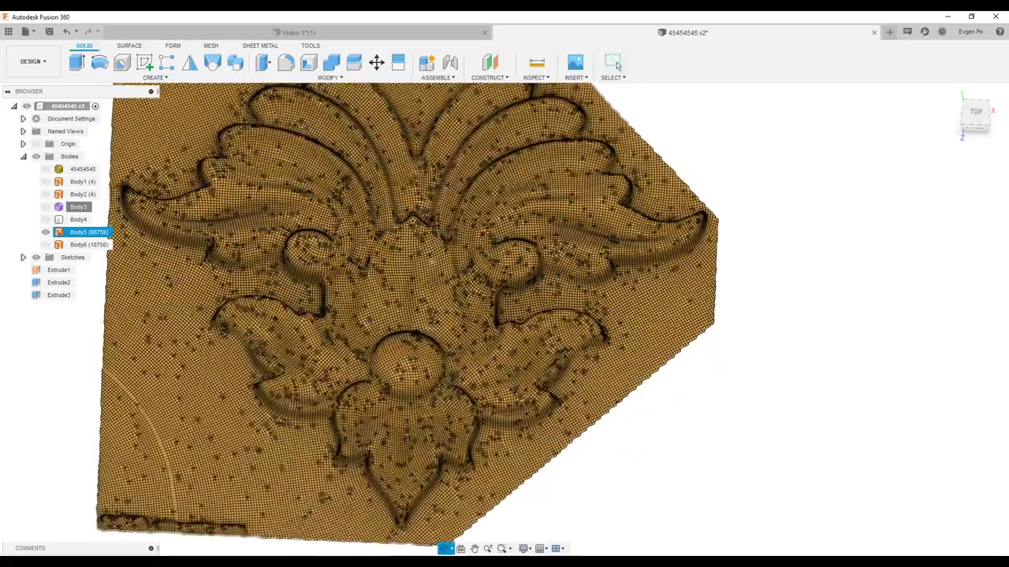
{"action": "middle_click_drag", "start_coordinate": [417, 237], "coordinate": [417, 263], "text": "shift"}
{"action": "scroll", "coordinate": [416, 263], "scroll_direction": "up", "scroll_amount": 5}
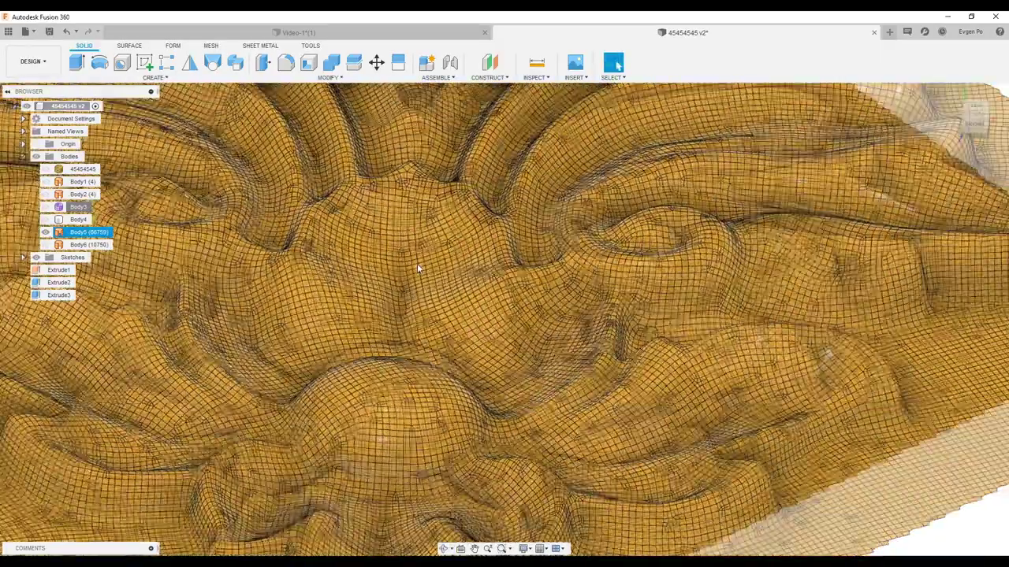
{"action": "scroll", "coordinate": [418, 268], "scroll_direction": "down", "scroll_amount": 5}
{"action": "middle_click_drag", "start_coordinate": [417, 269], "coordinate": [425, 300], "text": "shift"}
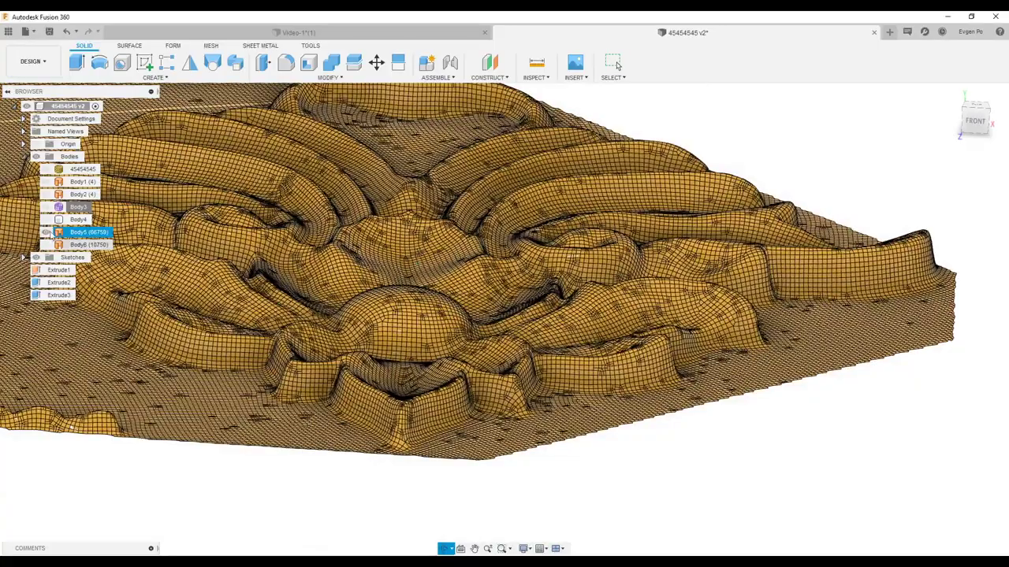
{"action": "left_click", "coordinate": [47, 245]}
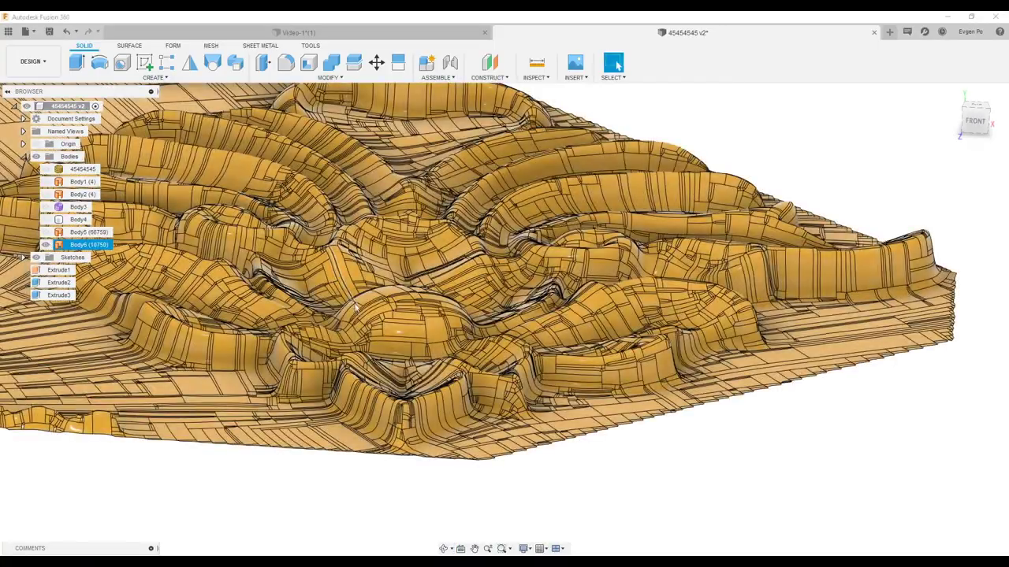
{"action": "scroll", "coordinate": [356, 308], "scroll_direction": "down", "scroll_amount": 3}
{"action": "mouse_move", "coordinate": [357, 307]}
{"action": "middle_mouse_down", "text": "shift"}
{"action": "mouse_move", "coordinate": [367, 309]}
{"action": "mouse_move", "coordinate": [368, 230]}
{"action": "middle_mouse_up", "text": "shift"}
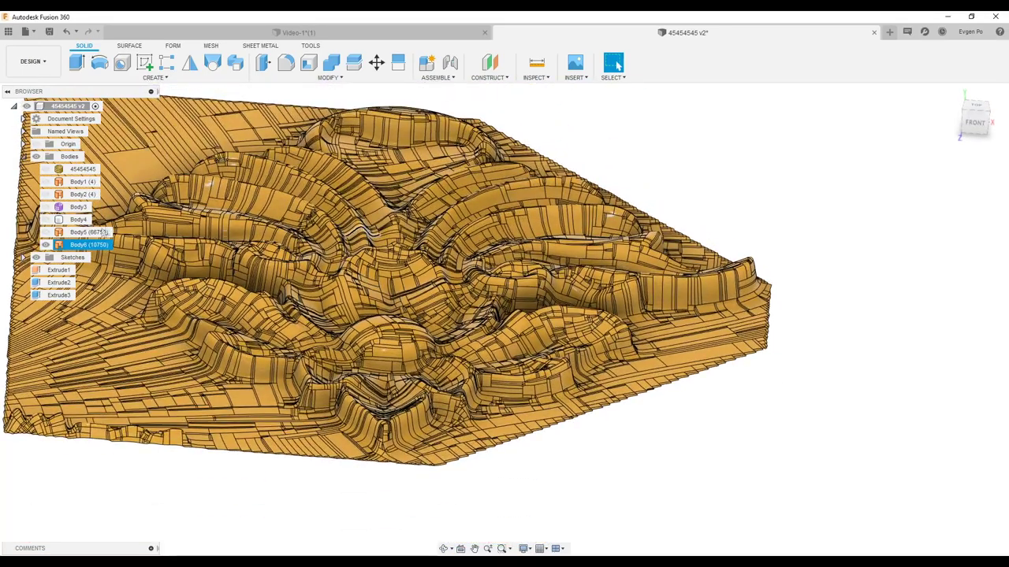
{"action": "left_click", "coordinate": [78, 220]}
{"action": "left_click", "coordinate": [45, 219]}
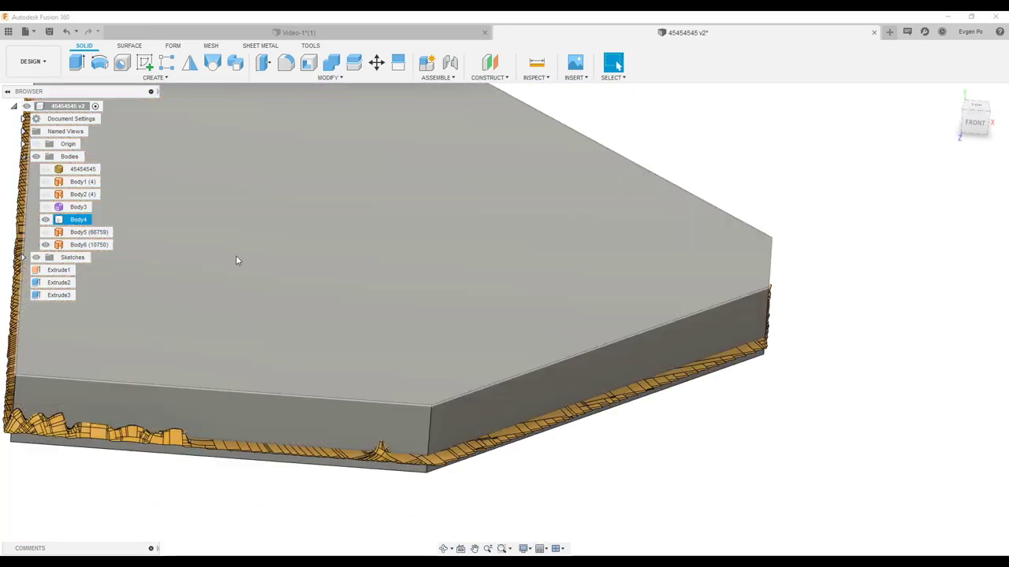
View the slab from above, start Split Body, and choose Body4 as the body to split.
{"action": "scroll", "coordinate": [355, 271], "scroll_direction": "down", "scroll_amount": 3}
{"action": "mouse_move", "coordinate": [356, 271]}
{"action": "middle_mouse_down", "text": "shift"}
{"action": "mouse_move", "coordinate": [308, 245]}
{"action": "mouse_move", "coordinate": [357, 279]}
{"action": "middle_mouse_up", "text": "shift"}
{"action": "middle_click_drag", "start_coordinate": [353, 165], "coordinate": [354, 71], "text": "shift"}
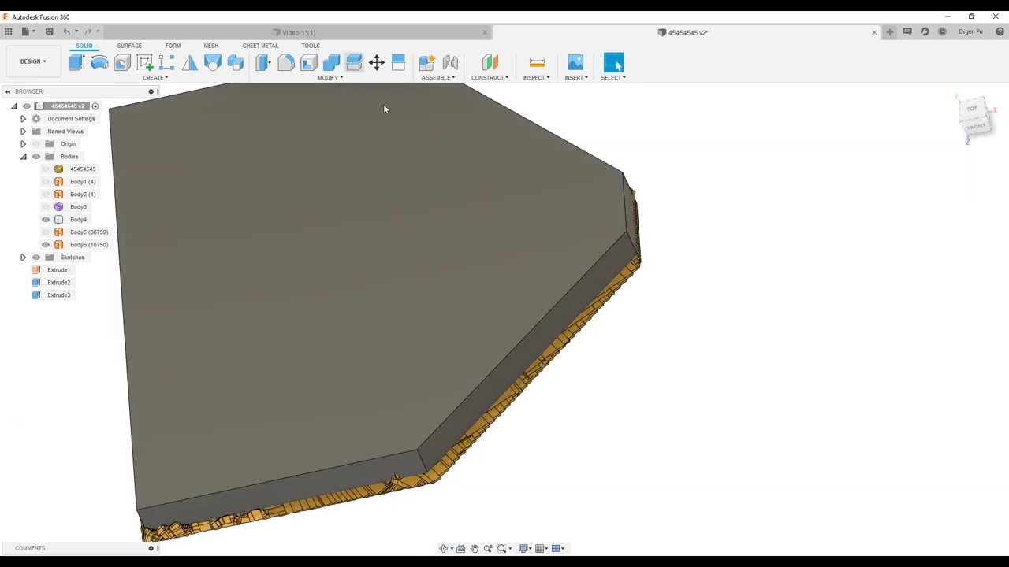
{"action": "left_click", "coordinate": [383, 104]}
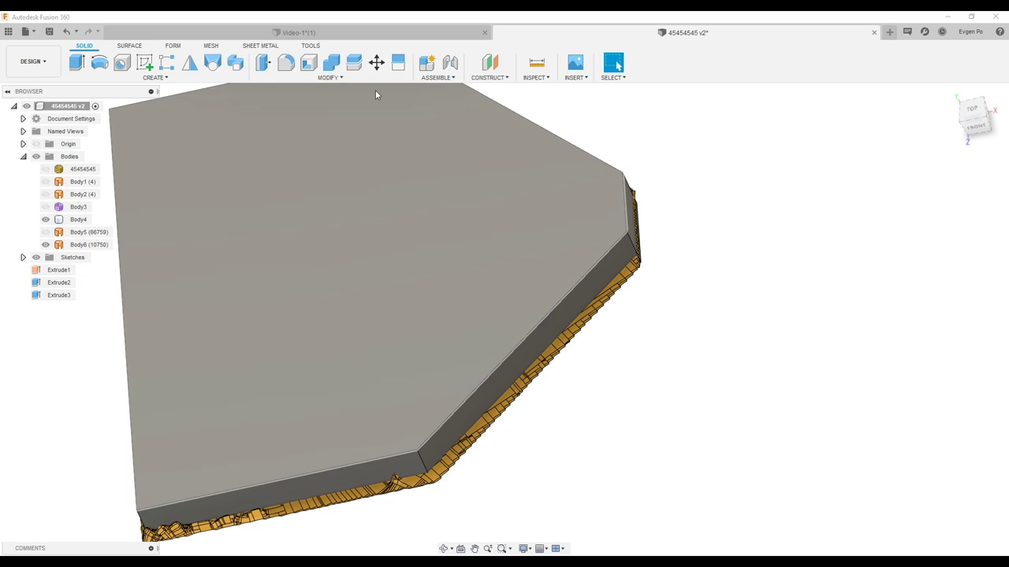
{"action": "left_click", "coordinate": [353, 63]}
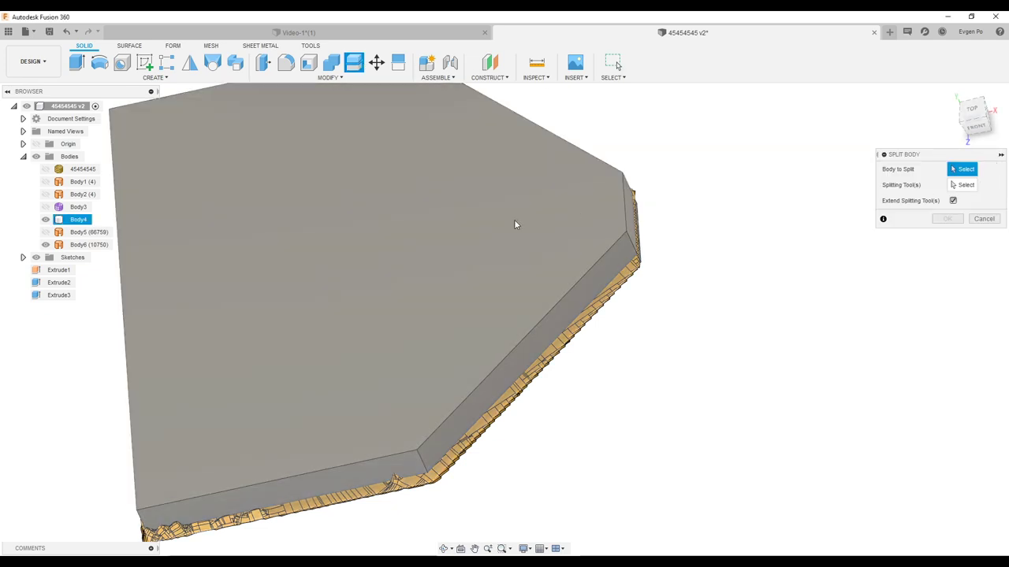
{"action": "left_click", "coordinate": [515, 223]}
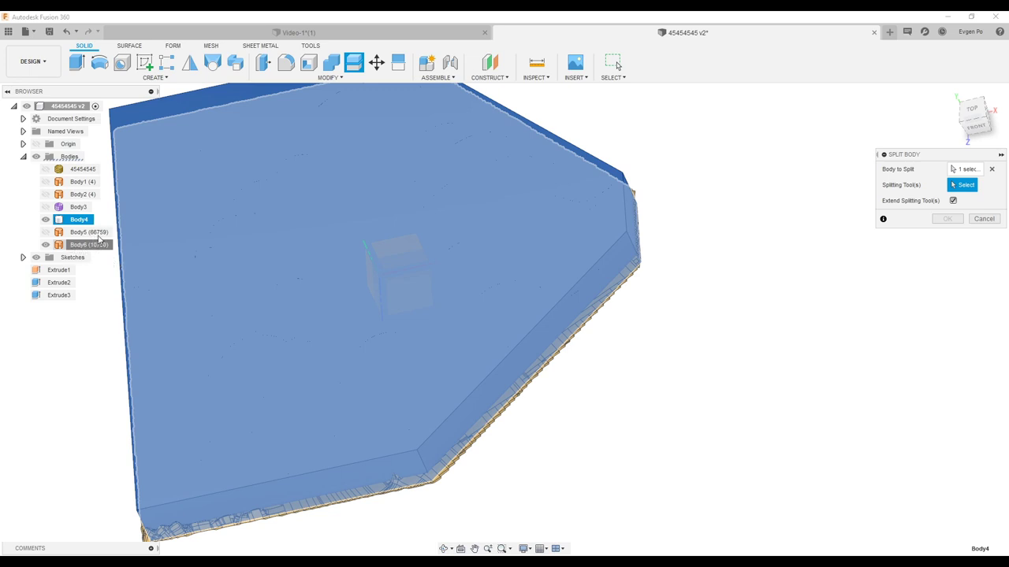
Set Body6 as the Splitting Tool, confirm the split of Body4, and view the result obliquely.
{"action": "left_click", "coordinate": [97, 233]}
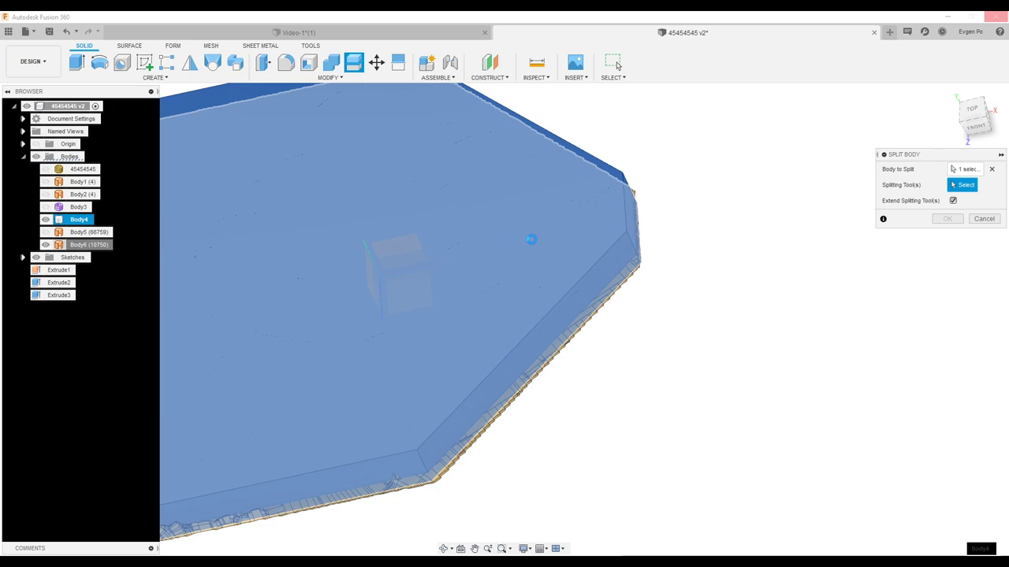
{"action": "left_click", "coordinate": [531, 241]}
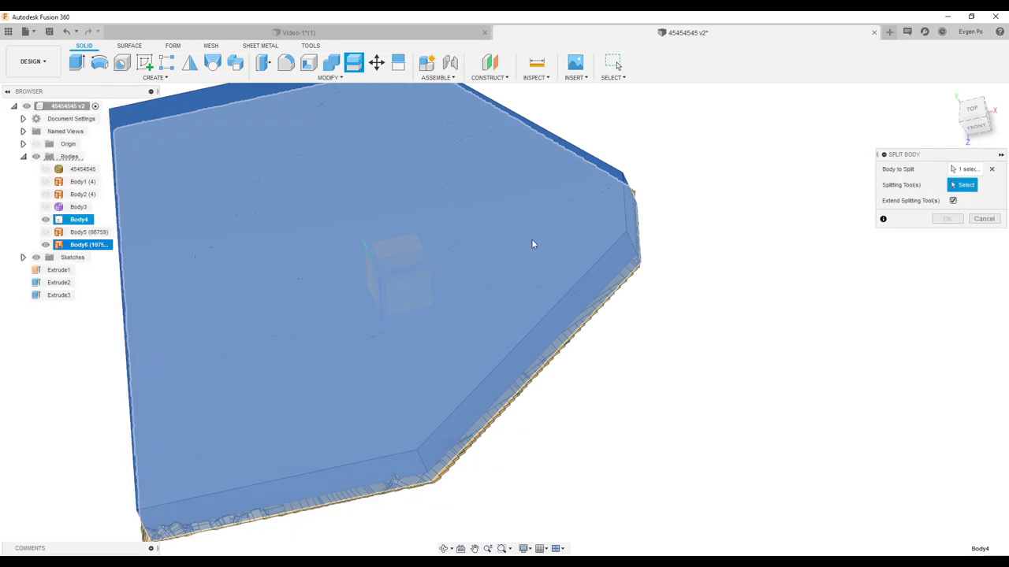
{"action": "key", "text": "Return"}
{"action": "mouse_move", "coordinate": [532, 244]}
{"action": "middle_mouse_down", "text": "shift"}
{"action": "mouse_move", "coordinate": [593, 286]}
{"action": "mouse_move", "coordinate": [591, 354]}
{"action": "middle_mouse_up", "text": "shift"}
{"action": "scroll", "coordinate": [591, 291], "scroll_direction": "up", "scroll_amount": 5}
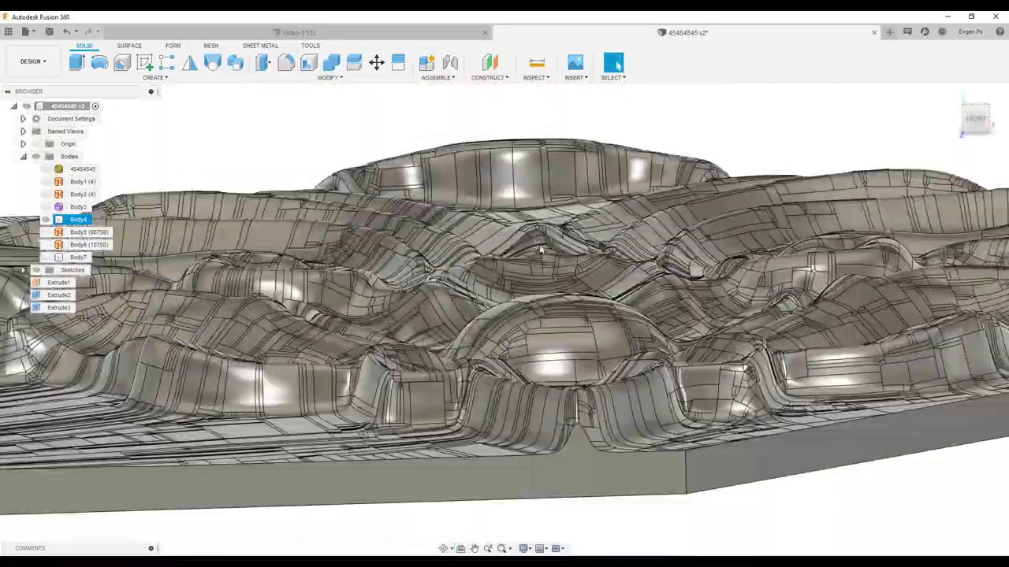
{"action": "key", "text": "Escape"}
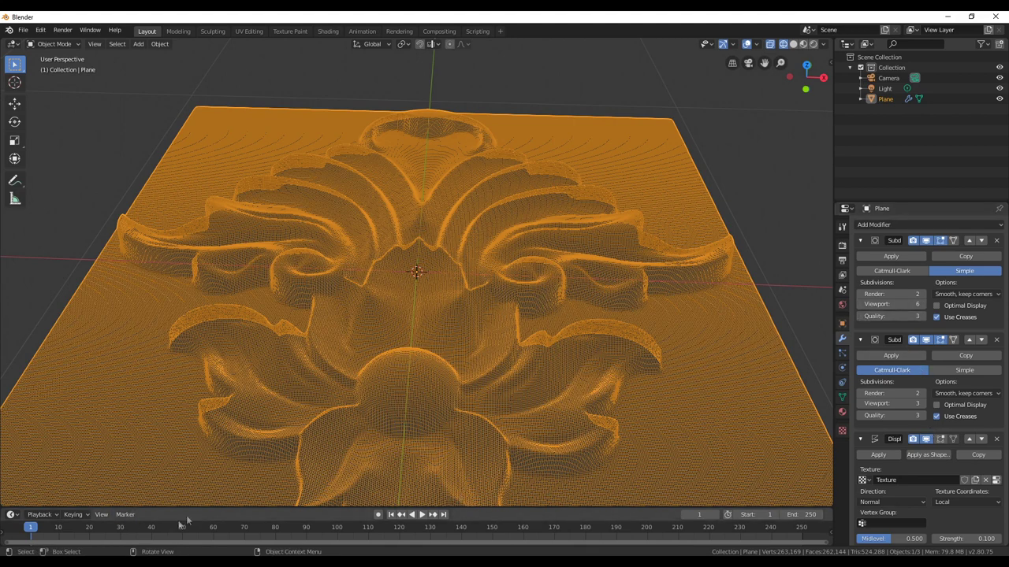
{"action": "left_click", "coordinate": [134, 528]}
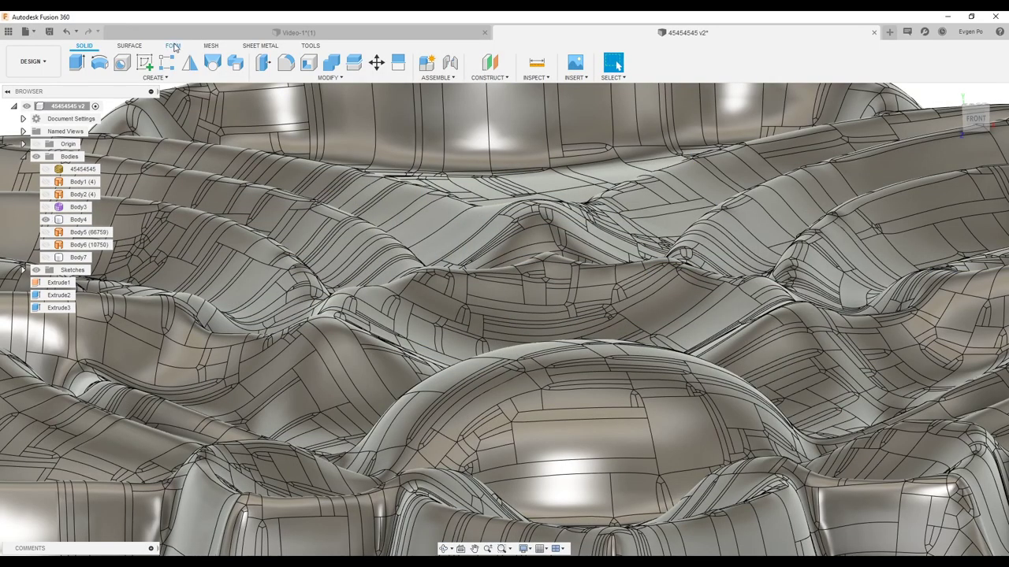
Open the FORM workspace's MODIFY list, dismiss it, then zoom and orbit over the carved Body4 slab.
{"action": "left_click", "coordinate": [175, 47]}
{"action": "left_click", "coordinate": [317, 77]}
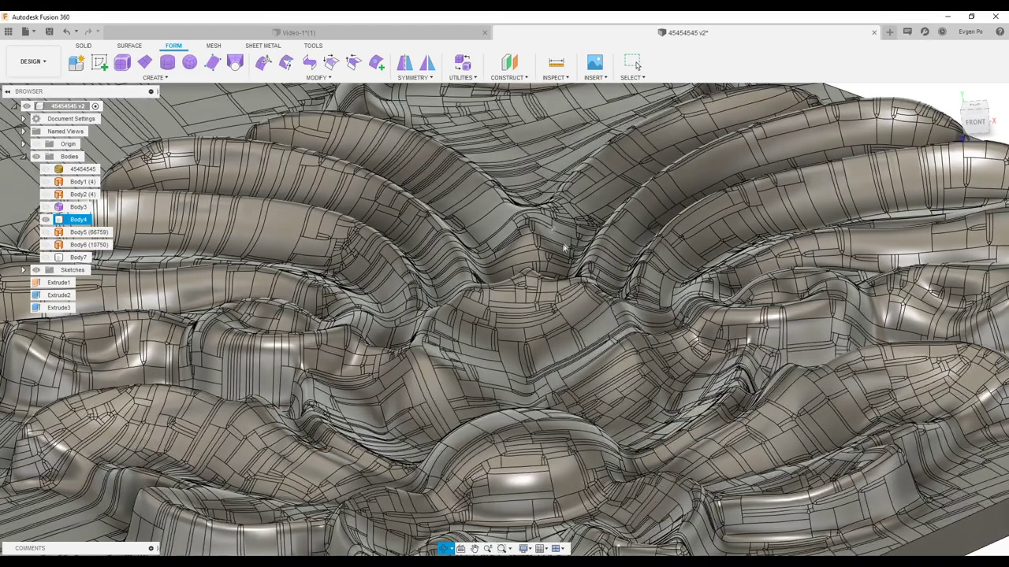
{"action": "key", "text": "Escape"}
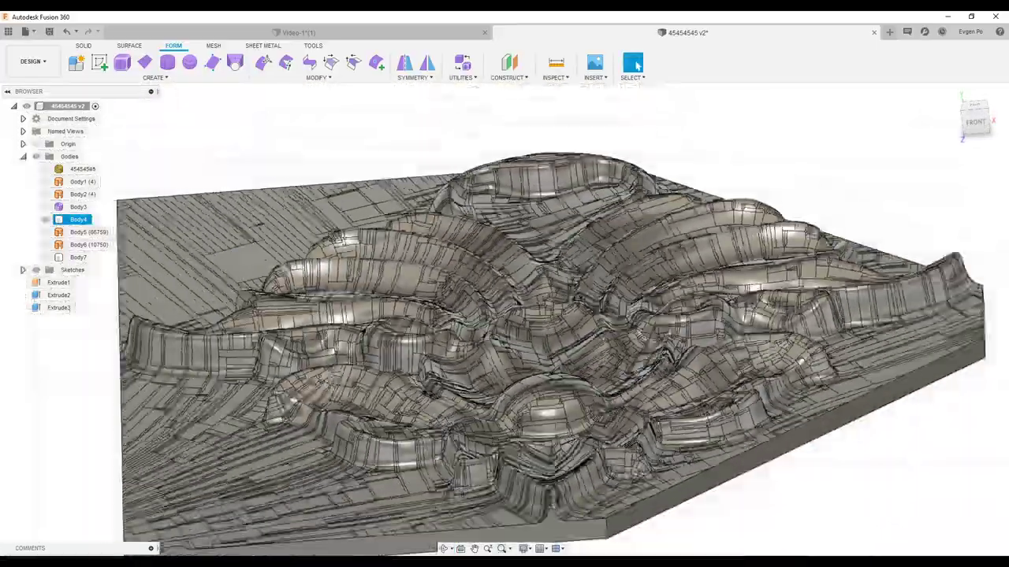
{"action": "scroll", "coordinate": [544, 343], "scroll_direction": "up", "scroll_amount": 5}
{"action": "scroll", "coordinate": [528, 359], "scroll_direction": "up", "scroll_amount": 4}
{"action": "scroll", "coordinate": [527, 358], "scroll_direction": "down", "scroll_amount": 5}
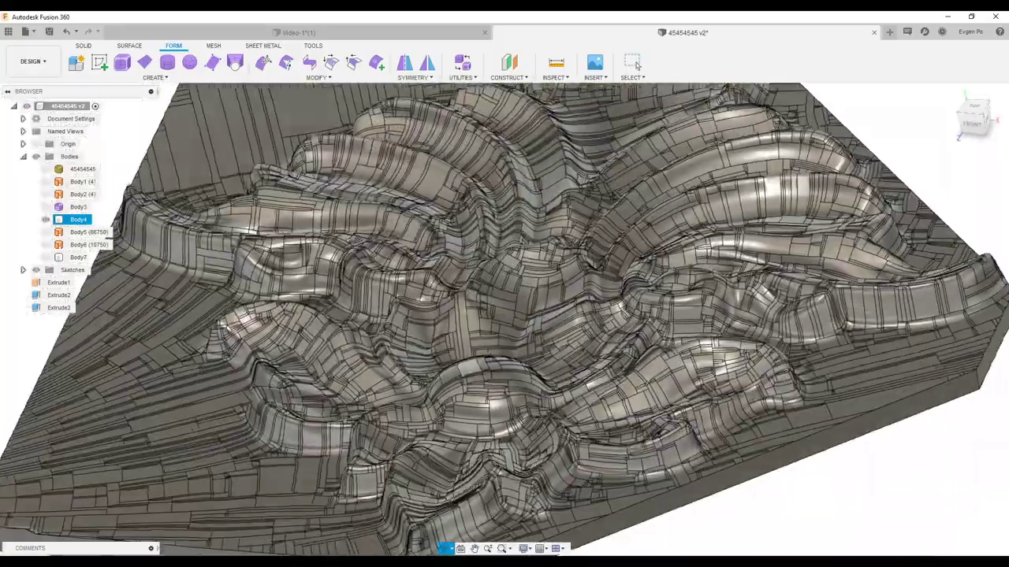
{"action": "mouse_move", "coordinate": [527, 358]}
{"action": "middle_mouse_down", "text": "shift"}
{"action": "mouse_move", "coordinate": [521, 265]}
{"action": "mouse_move", "coordinate": [536, 260]}
{"action": "middle_mouse_up", "text": "shift"}
{"action": "scroll", "coordinate": [544, 258], "scroll_direction": "down", "scroll_amount": 3}
{"action": "scroll", "coordinate": [552, 256], "scroll_direction": "up", "scroll_amount": 6}
{"action": "scroll", "coordinate": [552, 256], "scroll_direction": "up", "scroll_amount": 1}
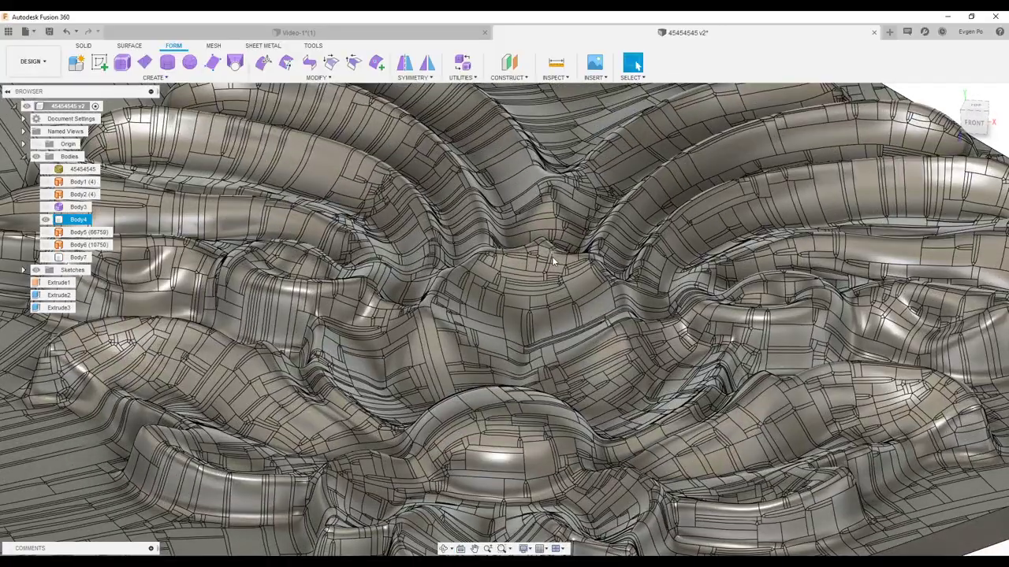